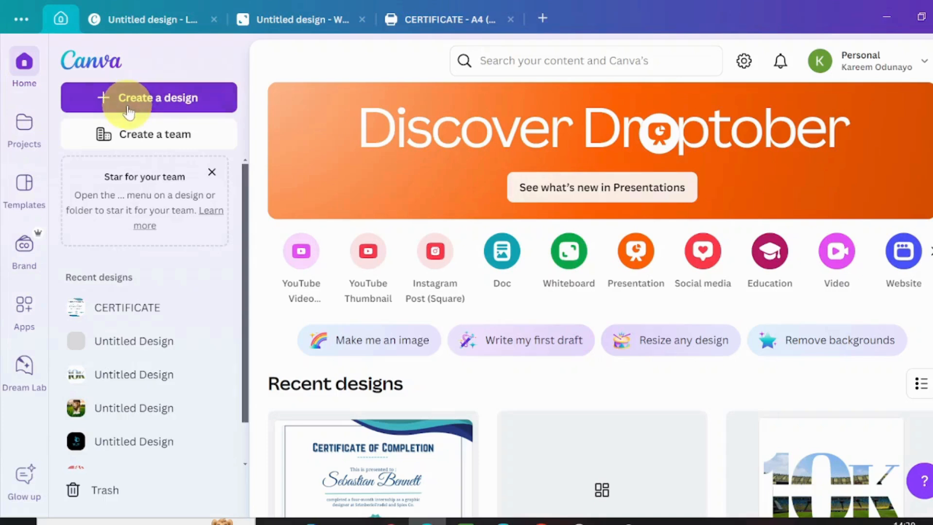
Step: Create a new Certificate design at 29.7 × 21 cm from a 'certificate' search
{"action": "left_click", "coordinate": [127, 105]}
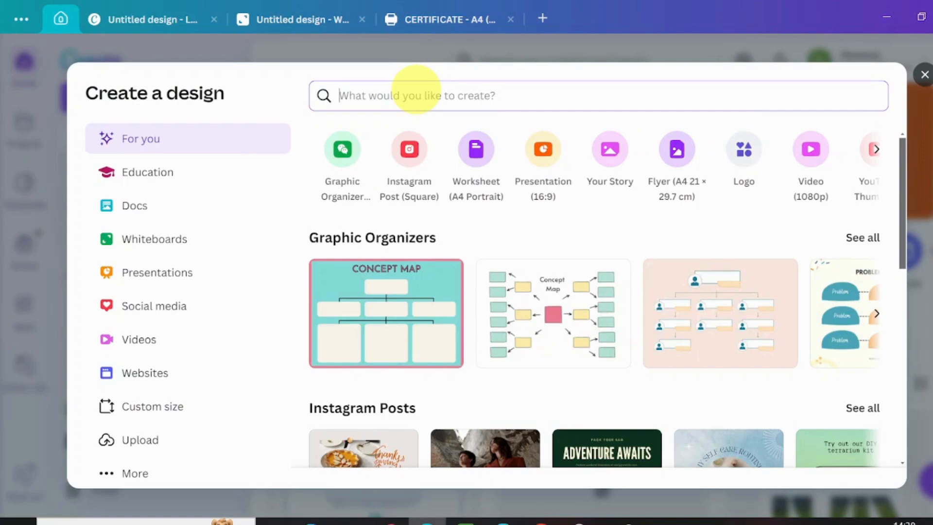
{"action": "type", "text": "cer"}
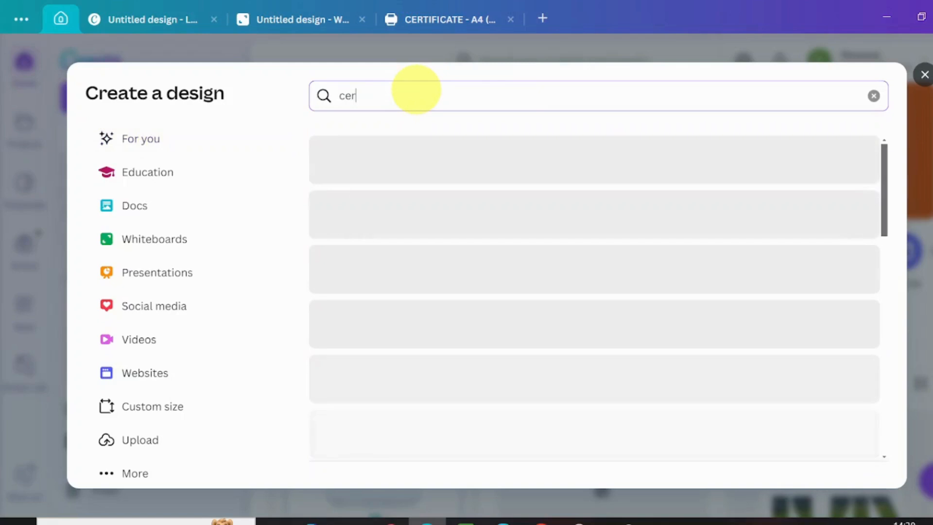
{"action": "type", "text": "tifica"}
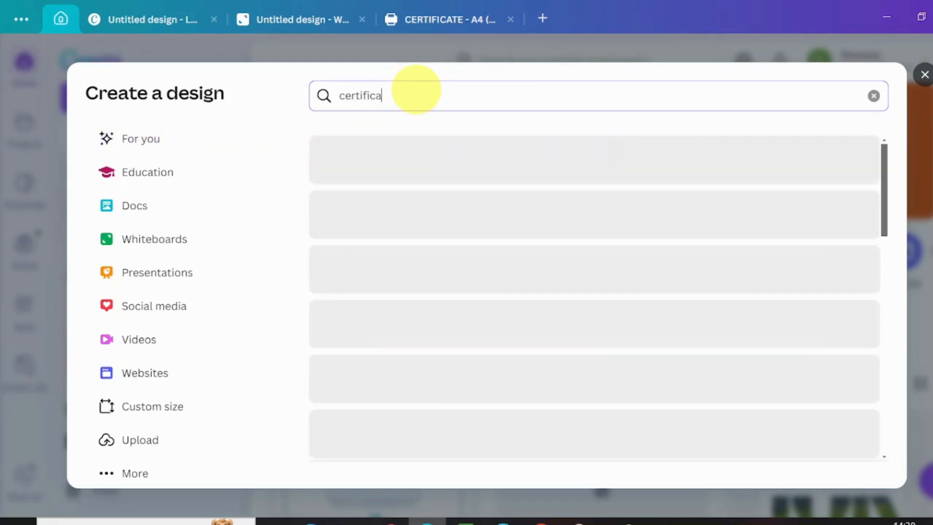
{"action": "type", "text": "te"}
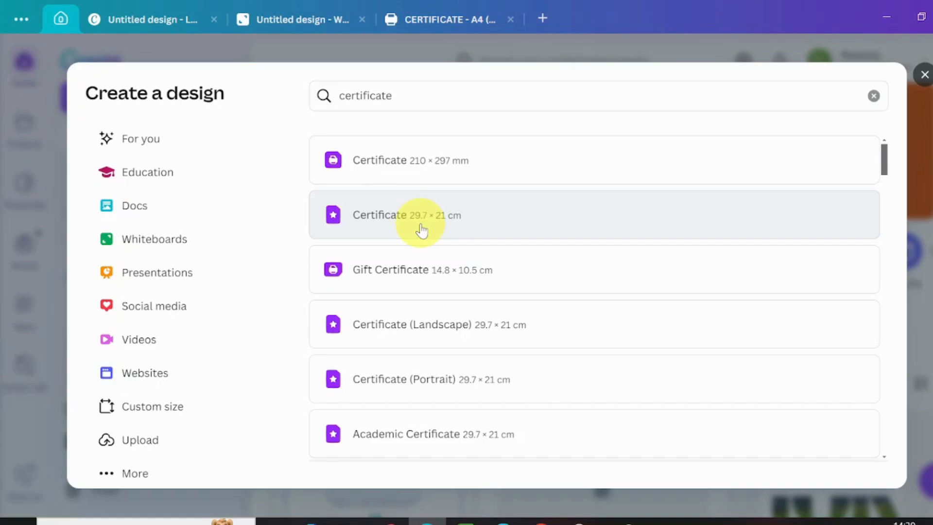
{"action": "left_click", "coordinate": [422, 231]}
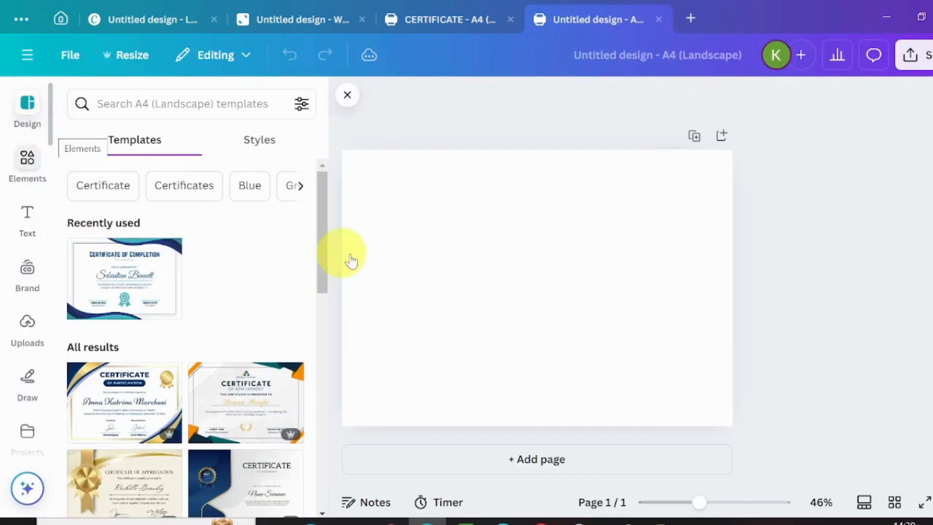
Step: Search Elements for 'wavy' lines graphics and add the orange wave to the page
{"action": "left_click", "coordinate": [24, 163]}
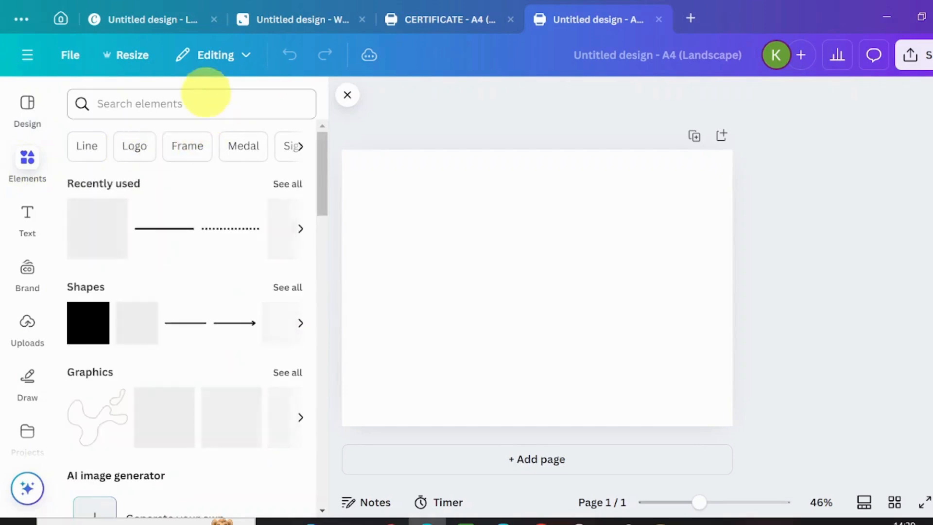
{"action": "left_click", "coordinate": [206, 93]}
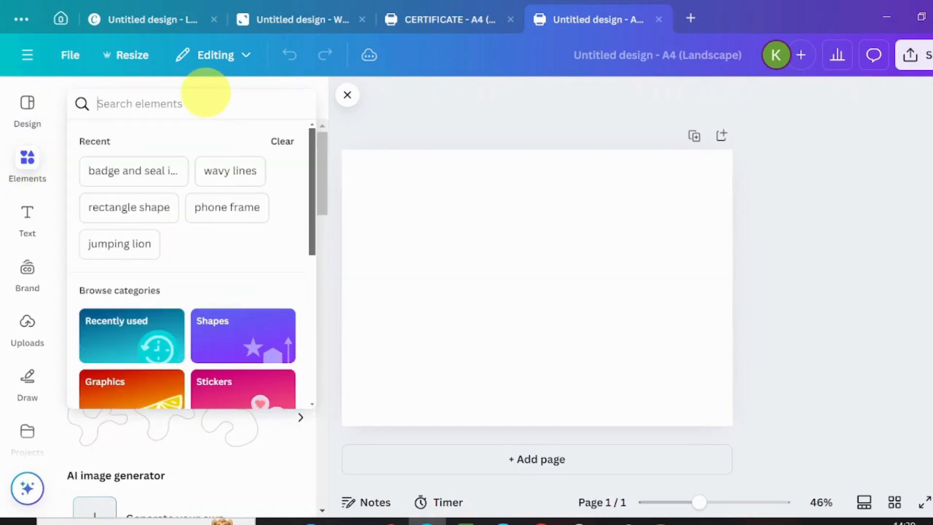
{"action": "type", "text": "wavy"}
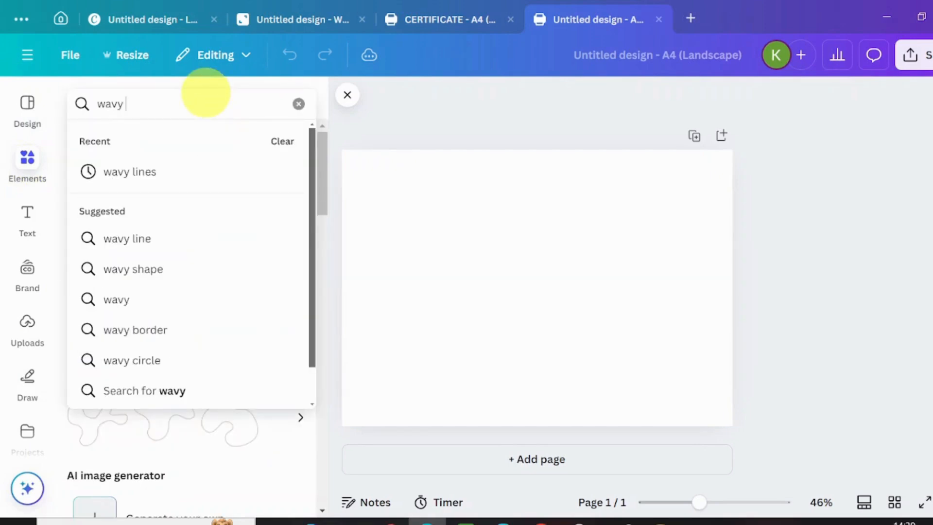
{"action": "left_click", "coordinate": [163, 176]}
{"action": "left_click", "coordinate": [280, 220]}
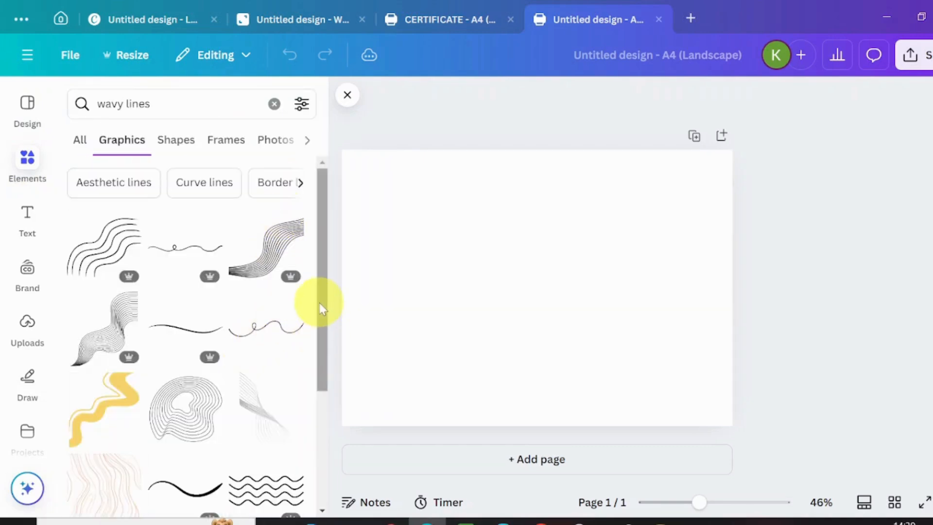
{"action": "left_click_drag", "start_coordinate": [318, 308], "coordinate": [319, 426]}
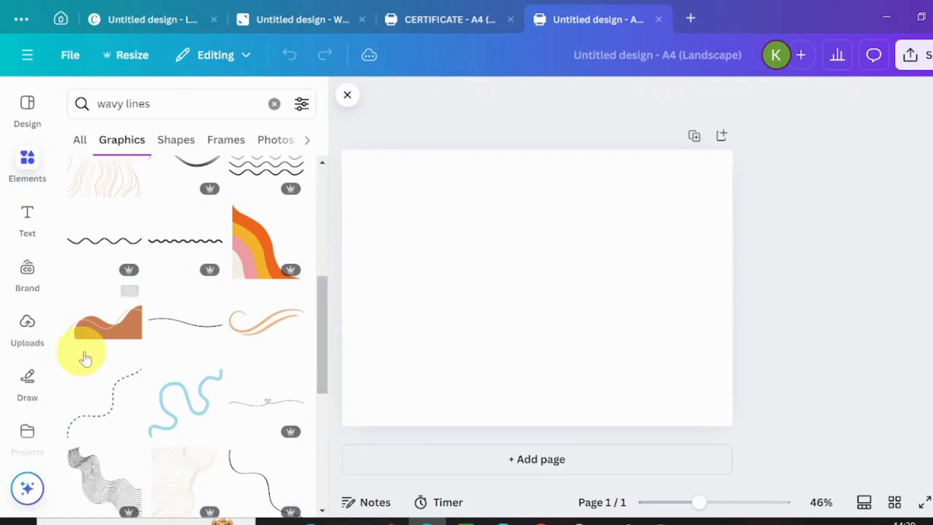
{"action": "left_click", "coordinate": [94, 340]}
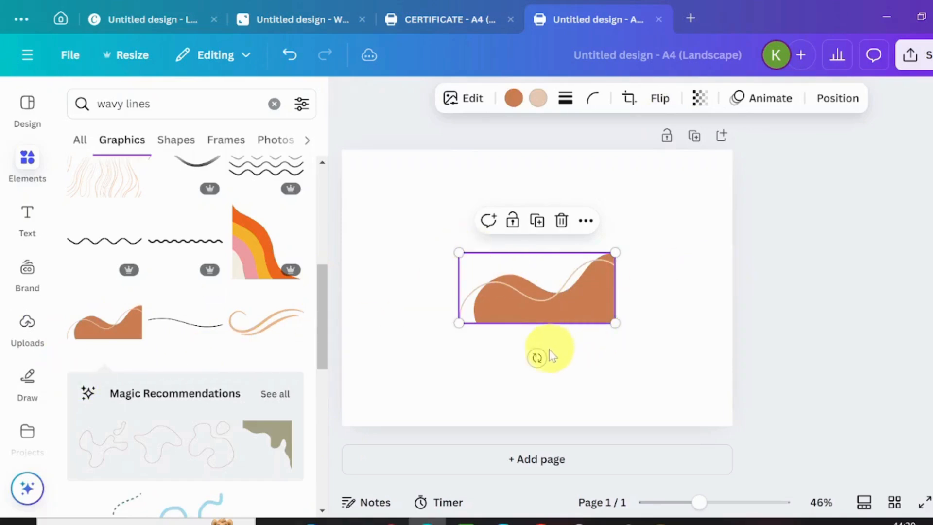
Step: Rotate the orange wave about -148°, enlarge it into the top-right corner, then duplicate it
{"action": "left_click_drag", "start_coordinate": [559, 323], "coordinate": [671, 208]}
{"action": "left_click_drag", "start_coordinate": [769, 181], "coordinate": [605, 136]}
{"action": "left_click_drag", "start_coordinate": [660, 187], "coordinate": [720, 188]}
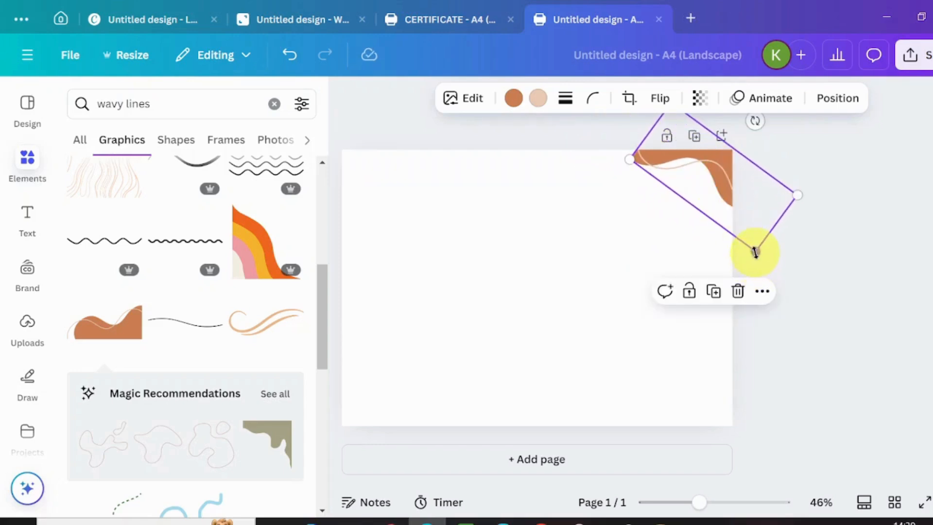
{"action": "left_click_drag", "start_coordinate": [754, 253], "coordinate": [823, 372]}
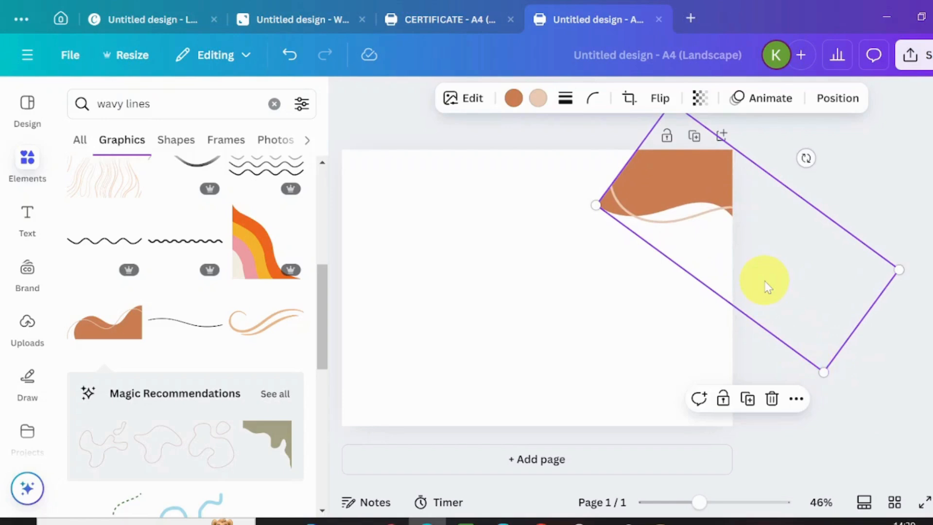
{"action": "left_click_drag", "start_coordinate": [768, 286], "coordinate": [717, 238]}
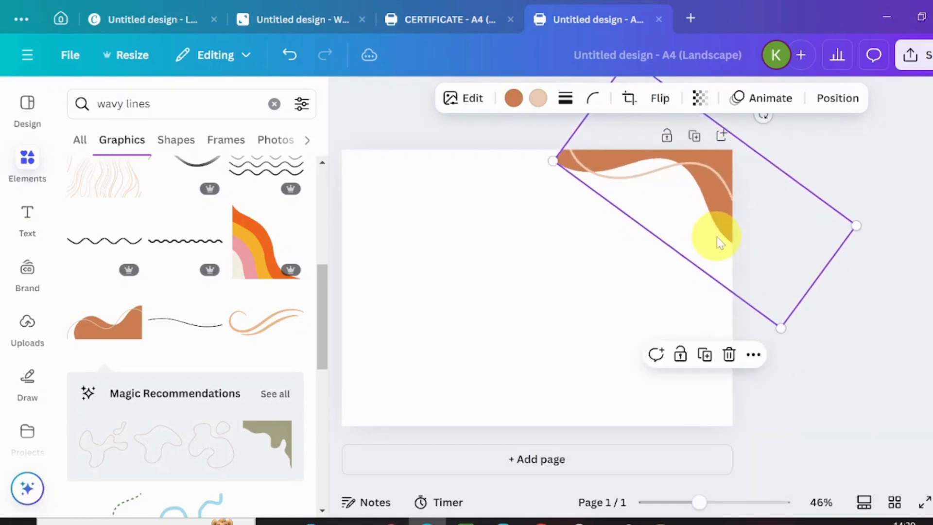
{"action": "left_click", "coordinate": [705, 362]}
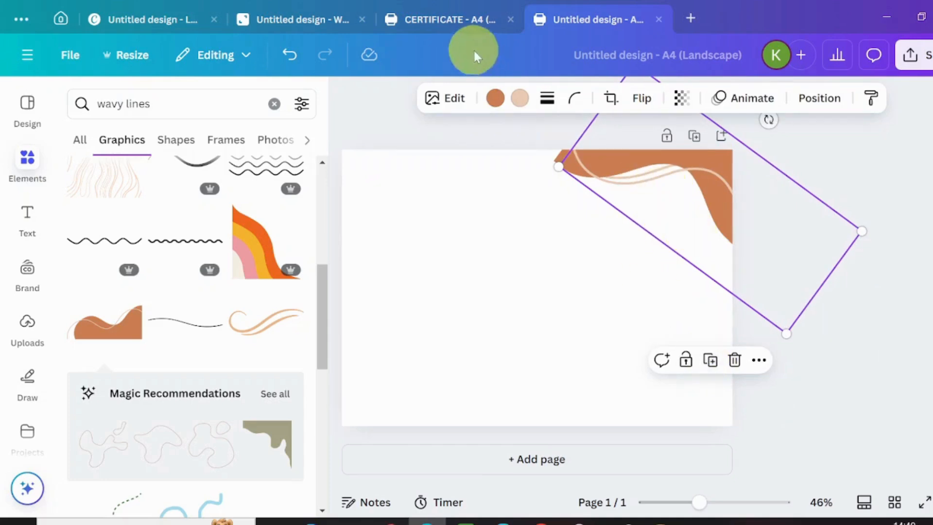
Step: Recolour the first wave's fill Cobalt blue and its beige line Royal blue
{"action": "left_click", "coordinate": [494, 99]}
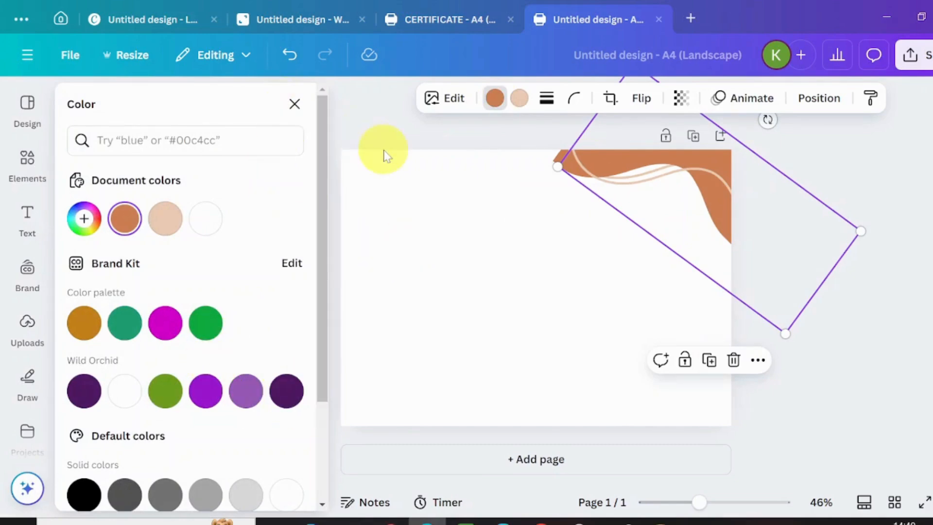
{"action": "left_click_drag", "start_coordinate": [317, 191], "coordinate": [328, 304]}
{"action": "left_click", "coordinate": [287, 443]}
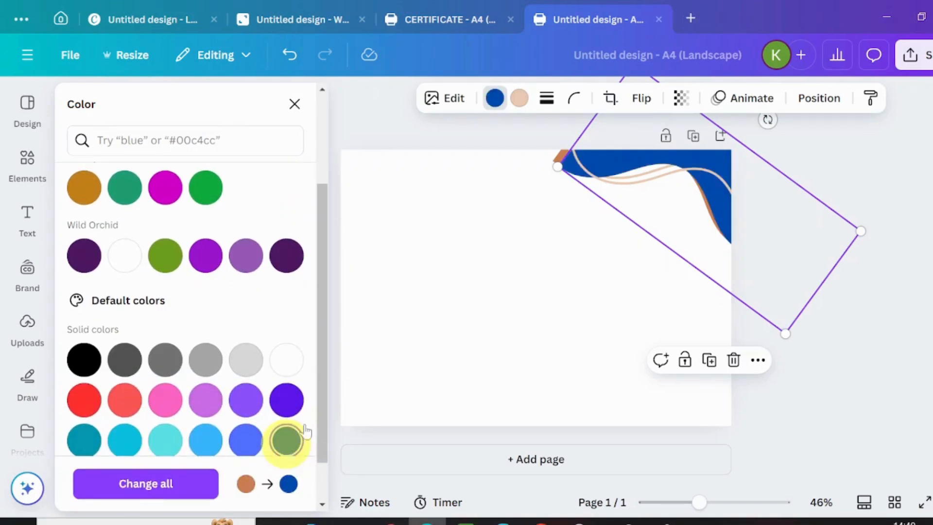
{"action": "left_click", "coordinate": [520, 98]}
{"action": "left_click", "coordinate": [245, 441]}
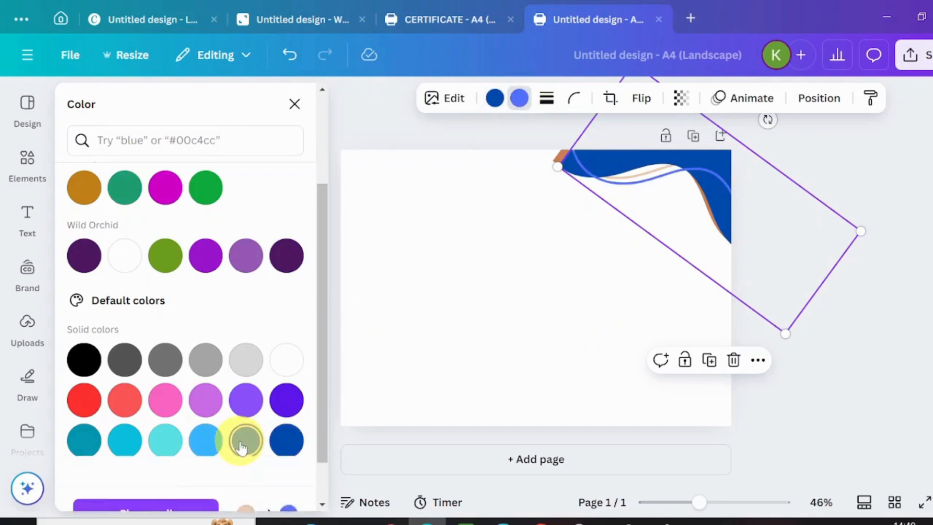
Step: Recolour the wave underneath: orange fill to Royal blue, peach line to Cobalt blue
{"action": "left_click", "coordinate": [559, 160]}
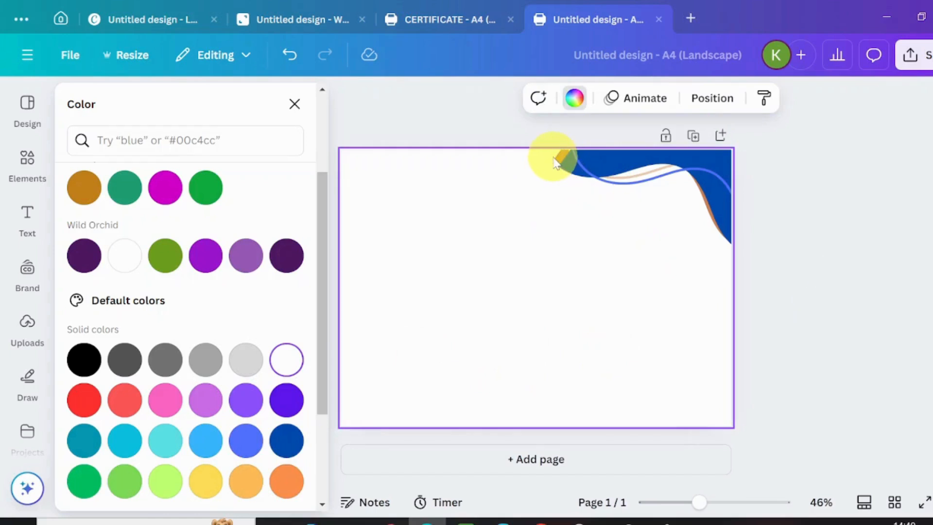
{"action": "left_click", "coordinate": [560, 163]}
{"action": "left_click", "coordinate": [493, 100]}
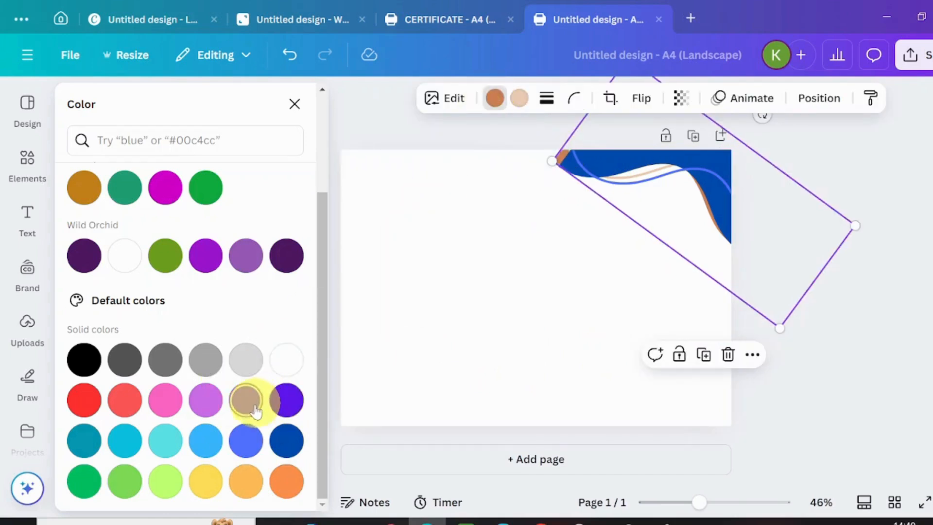
{"action": "left_click", "coordinate": [245, 440]}
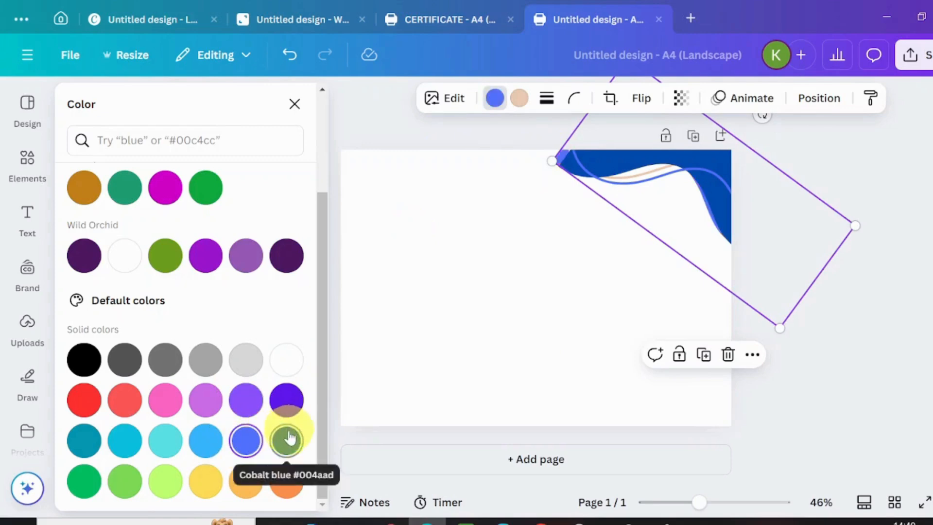
{"action": "left_click", "coordinate": [518, 99]}
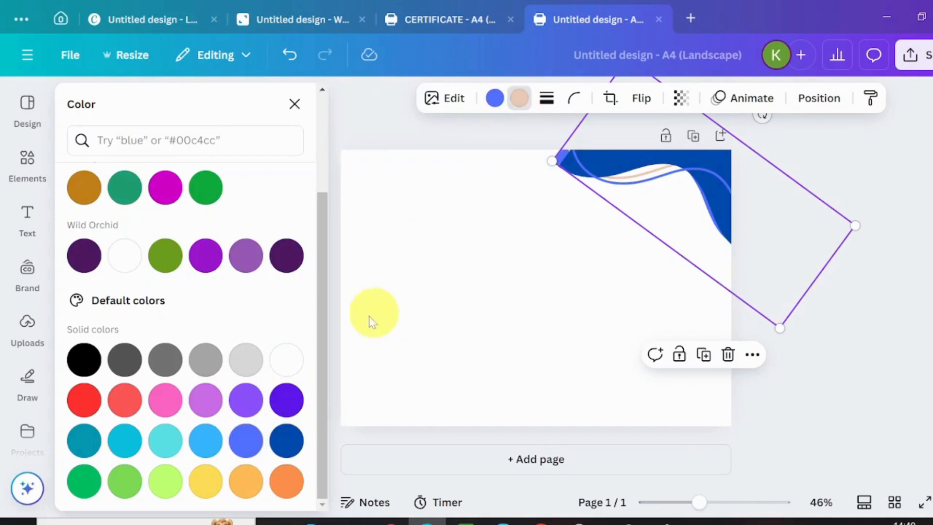
{"action": "left_click", "coordinate": [287, 451]}
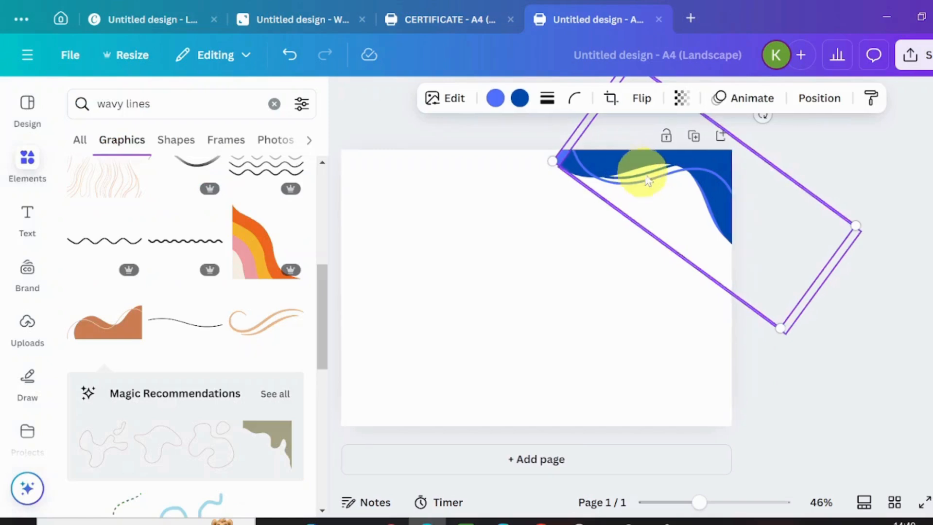
Step: Set both blue waves' transparency to about 40
{"action": "left_click", "coordinate": [654, 176], "text": "shift"}
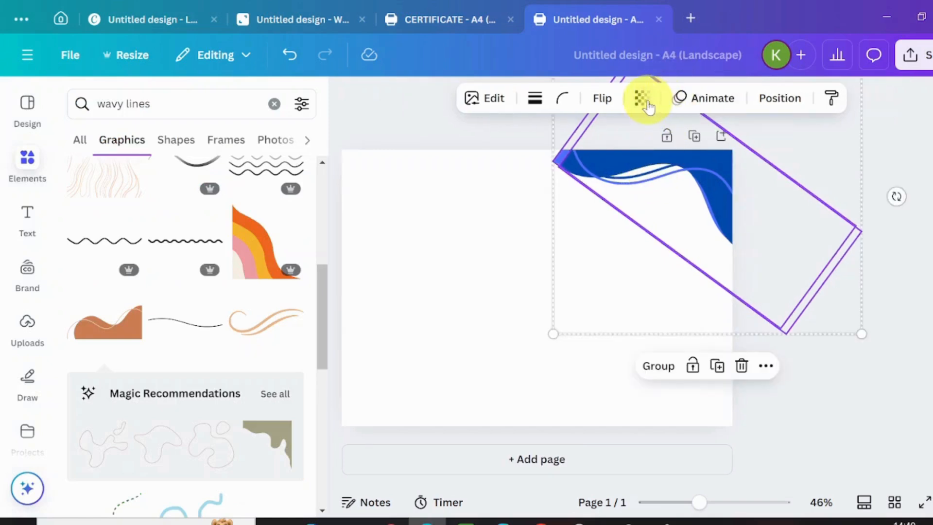
{"action": "left_click", "coordinate": [642, 98]}
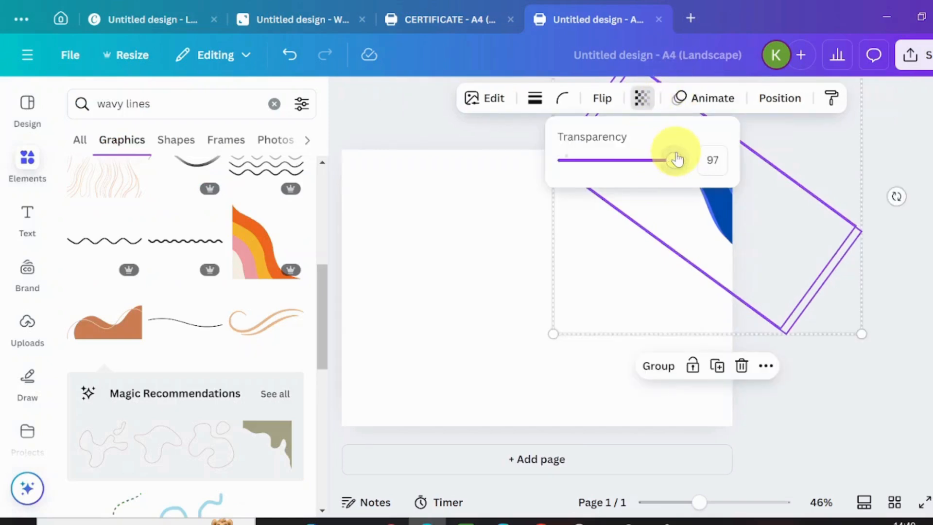
{"action": "left_click_drag", "start_coordinate": [676, 159], "coordinate": [604, 163]}
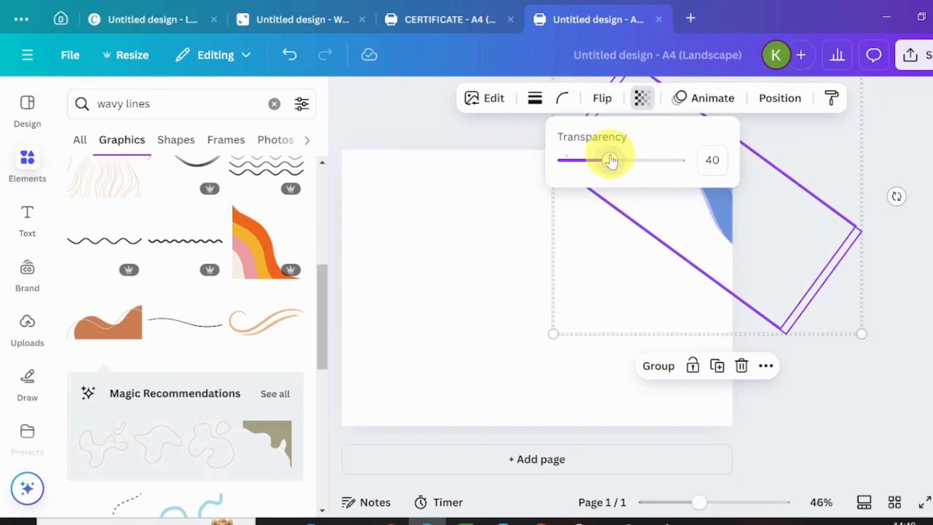
{"action": "left_click", "coordinate": [710, 243]}
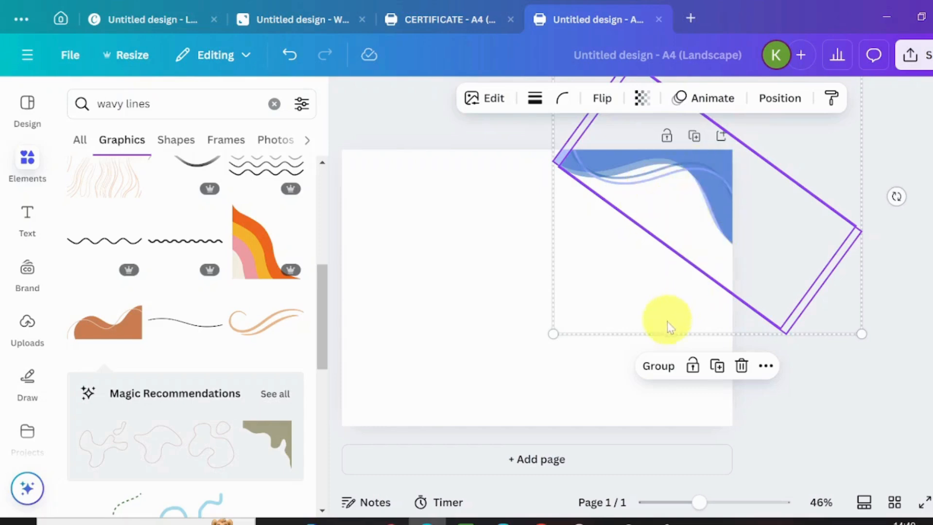
Step: Duplicate the faded wave group and rotate it into the bottom-left corner
{"action": "left_click", "coordinate": [716, 366]}
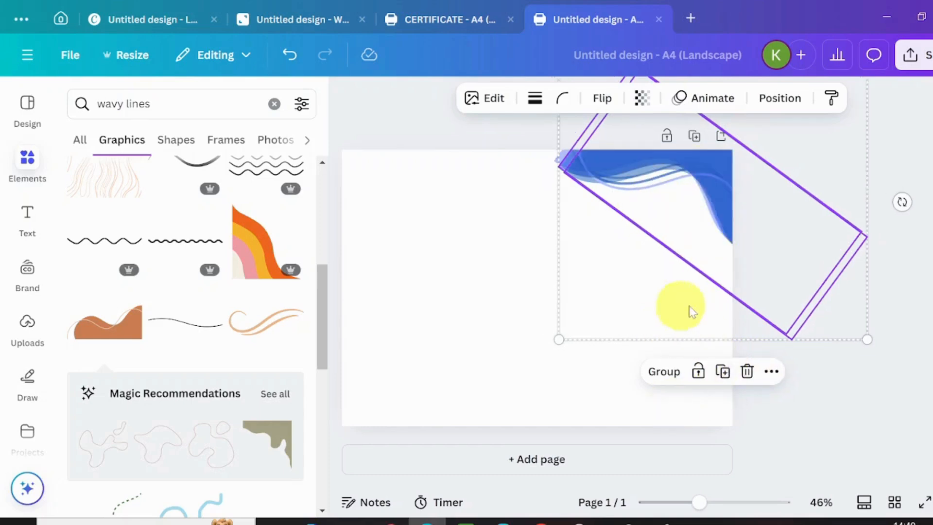
{"action": "mouse_move", "coordinate": [744, 284]}
{"action": "left_mouse_down"}
{"action": "mouse_move", "coordinate": [554, 321]}
{"action": "mouse_move", "coordinate": [472, 444]}
{"action": "mouse_move", "coordinate": [428, 457]}
{"action": "left_mouse_up"}
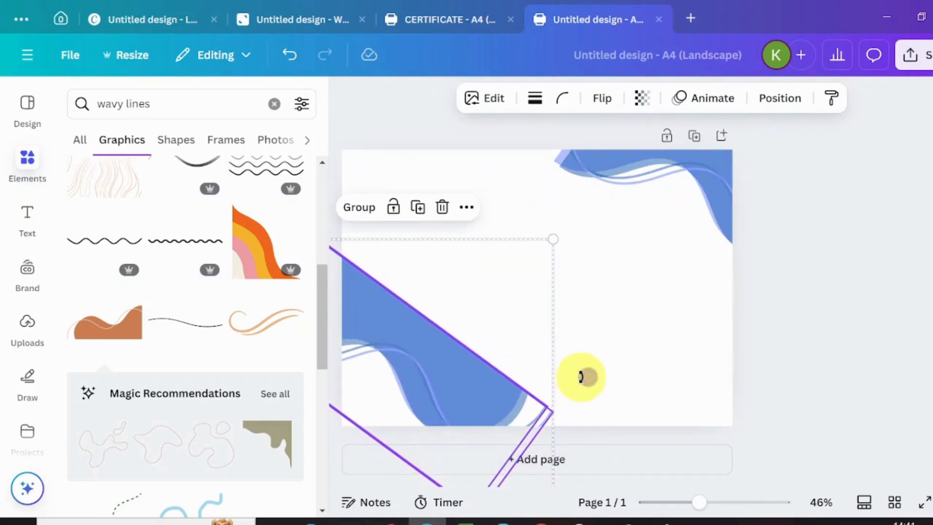
{"action": "mouse_move", "coordinate": [587, 377]}
{"action": "left_mouse_down"}
{"action": "mouse_move", "coordinate": [590, 471]}
{"action": "mouse_move", "coordinate": [339, 423]}
{"action": "mouse_move", "coordinate": [350, 374]}
{"action": "mouse_move", "coordinate": [365, 355]}
{"action": "mouse_move", "coordinate": [358, 387]}
{"action": "mouse_move", "coordinate": [347, 361]}
{"action": "mouse_move", "coordinate": [339, 382]}
{"action": "left_mouse_up"}
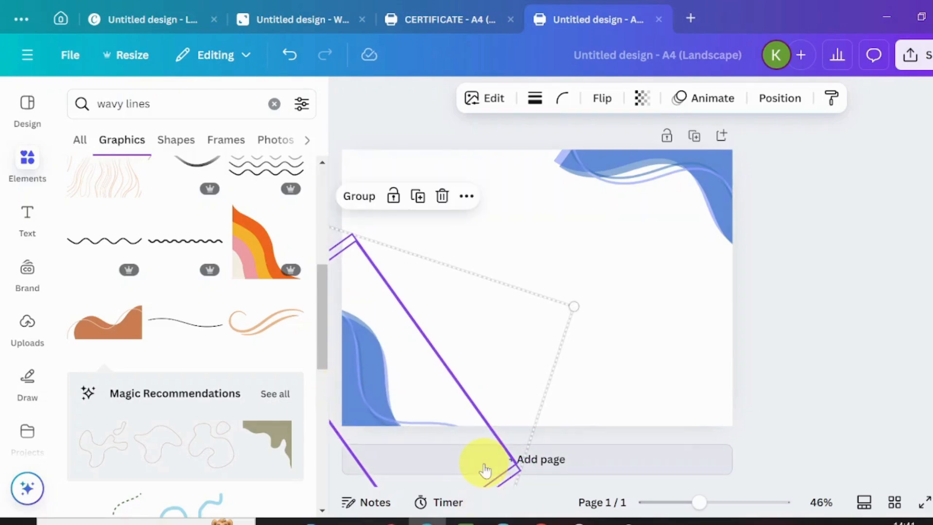
{"action": "mouse_move", "coordinate": [411, 400]}
{"action": "left_mouse_down"}
{"action": "mouse_move", "coordinate": [392, 381]}
{"action": "mouse_move", "coordinate": [404, 377]}
{"action": "mouse_move", "coordinate": [396, 381]}
{"action": "left_mouse_up"}
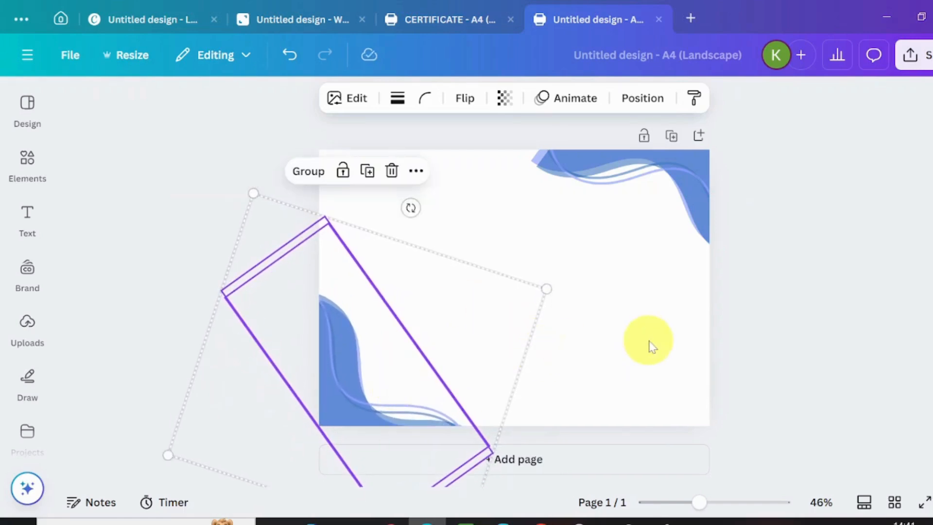
{"action": "key", "text": "Delete"}
{"action": "left_click", "coordinate": [30, 232]}
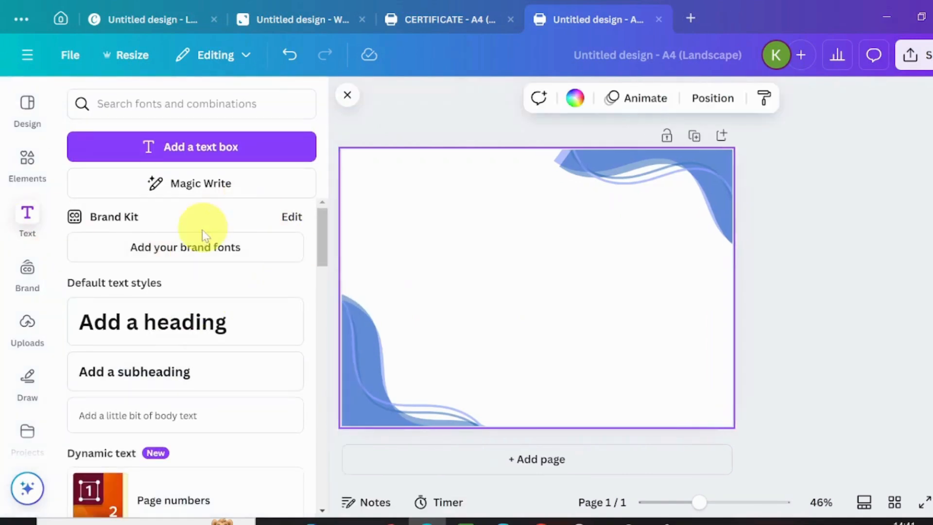
Step: Add an 'Add a heading' text box and a square shape to the page
{"action": "left_click", "coordinate": [151, 335]}
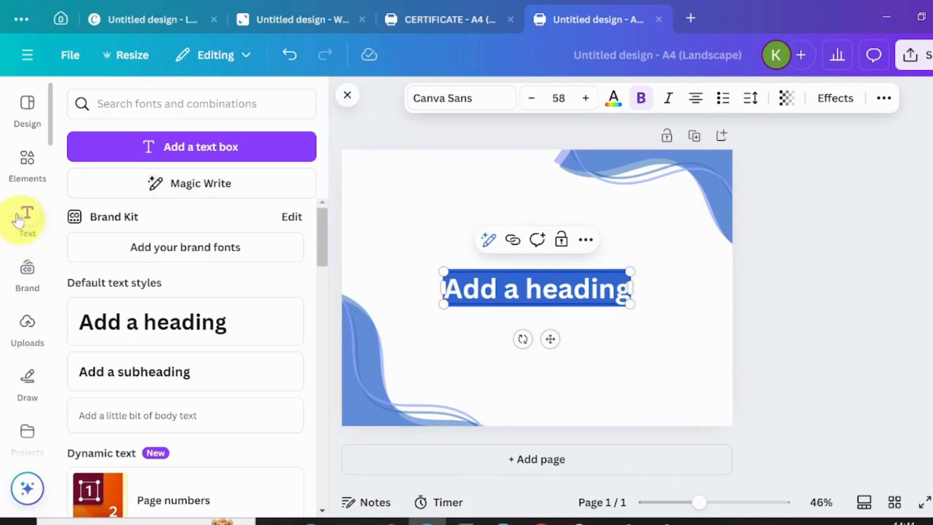
{"action": "left_click", "coordinate": [19, 161]}
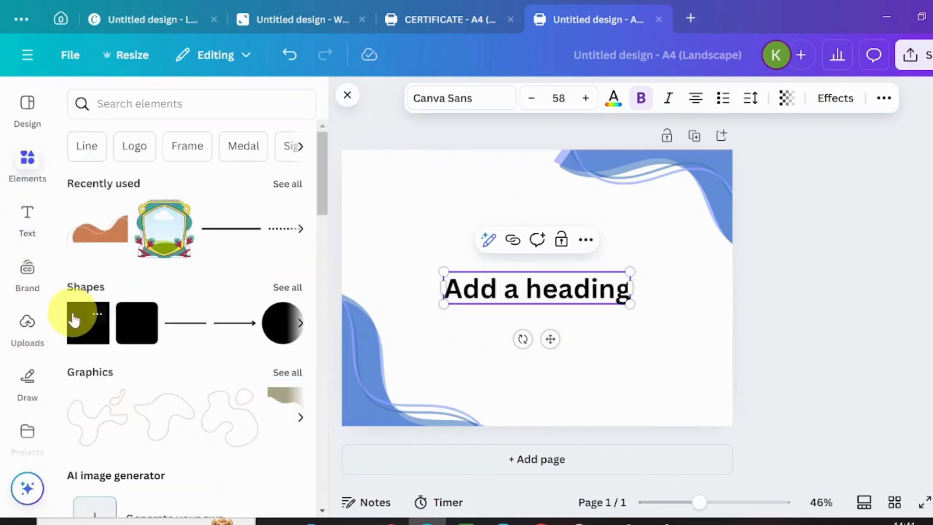
{"action": "left_click", "coordinate": [77, 321]}
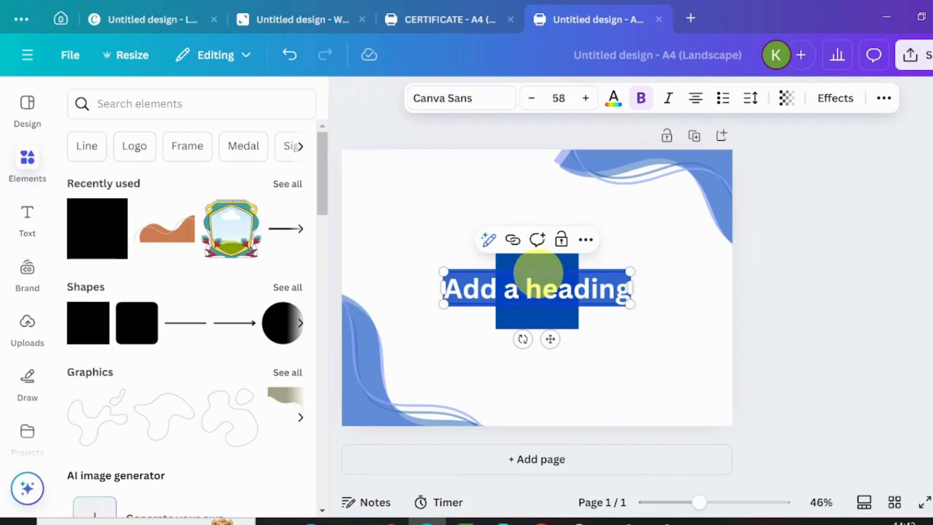
Step: Stretch the dark blue square into a large rectangle covering most of the page
{"action": "left_click", "coordinate": [515, 269]}
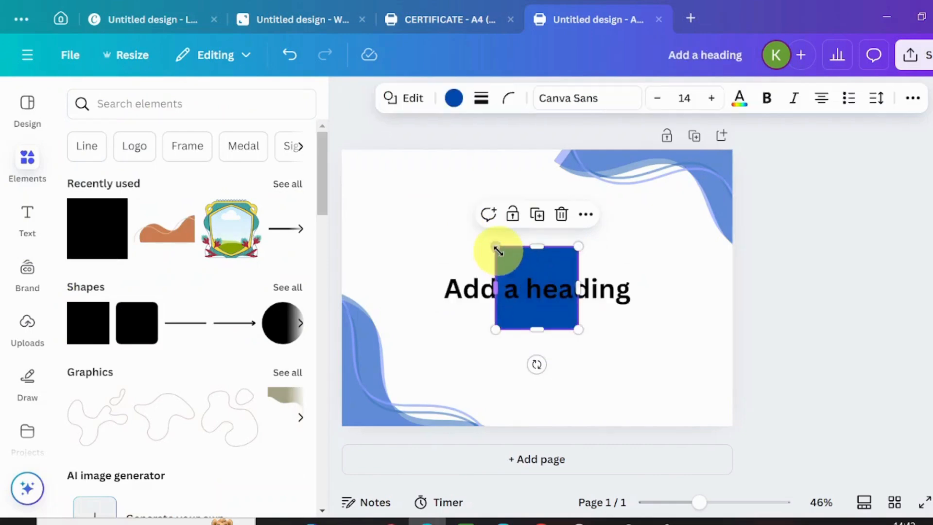
{"action": "left_click_drag", "start_coordinate": [496, 248], "coordinate": [367, 175]}
{"action": "left_click_drag", "start_coordinate": [579, 248], "coordinate": [719, 276]}
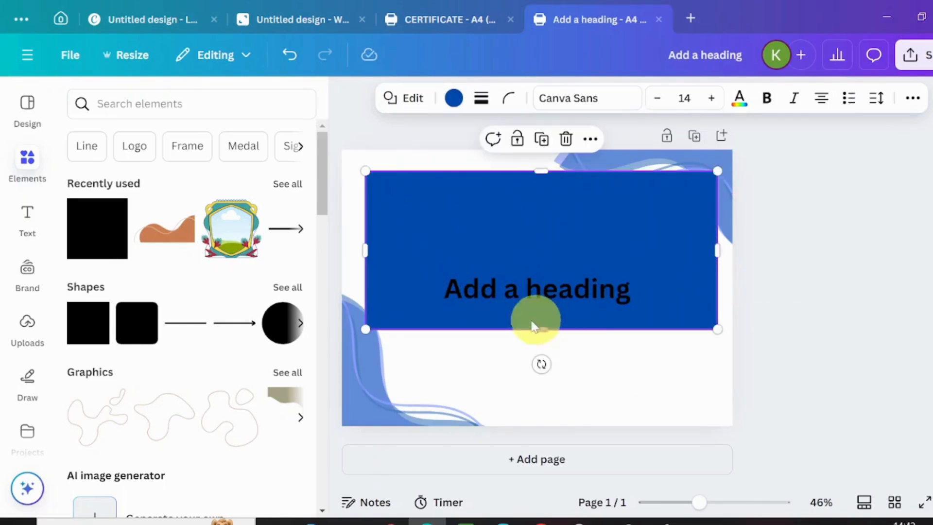
{"action": "left_click_drag", "start_coordinate": [541, 326], "coordinate": [550, 414]}
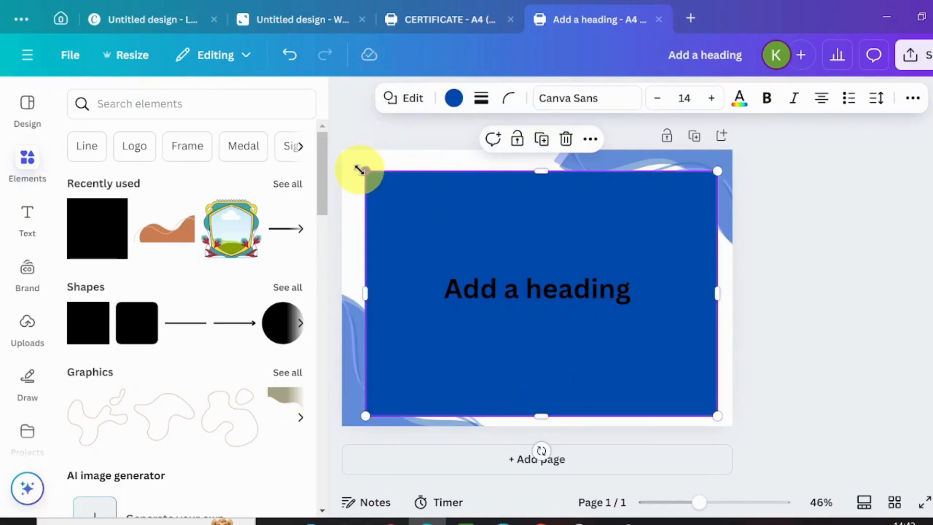
{"action": "left_click_drag", "start_coordinate": [360, 170], "coordinate": [354, 168]}
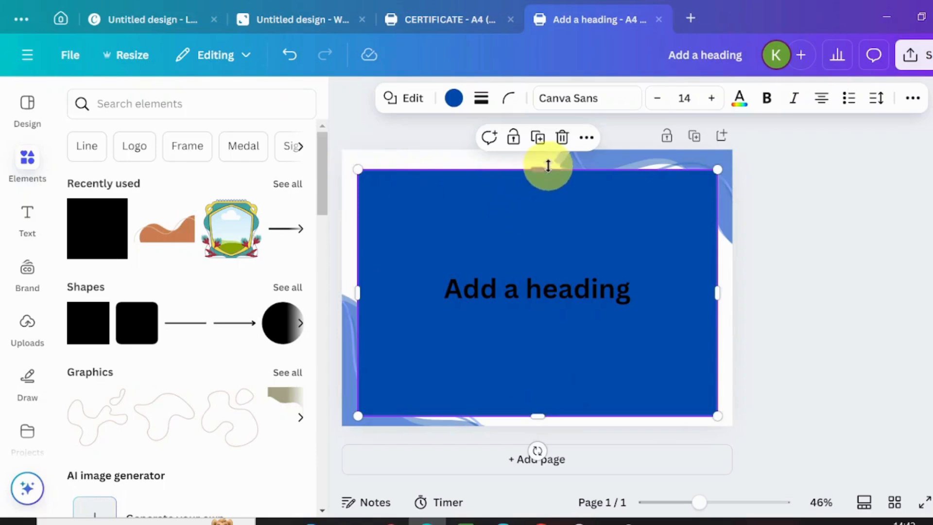
{"action": "left_click_drag", "start_coordinate": [536, 169], "coordinate": [537, 163]}
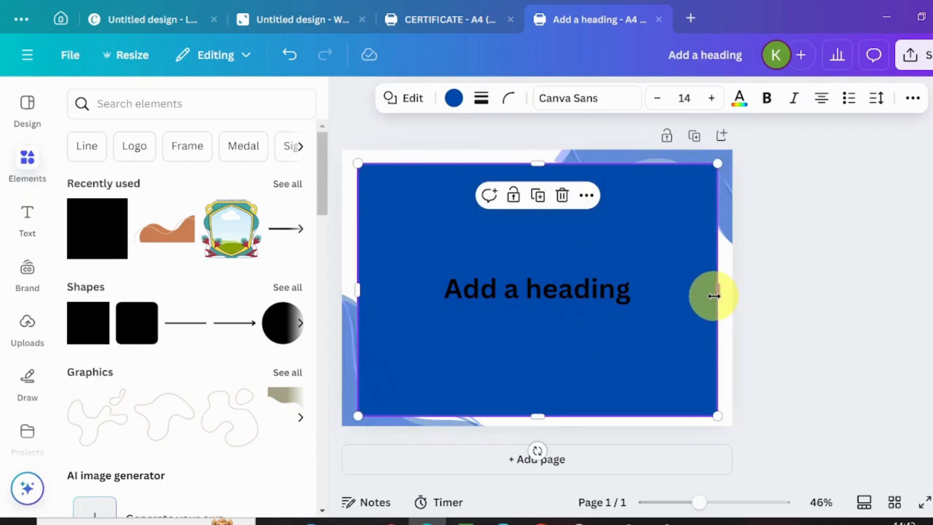
Step: Make the large rectangle white and add another blue square from recently used elements
{"action": "left_click_drag", "start_coordinate": [714, 296], "coordinate": [718, 296]}
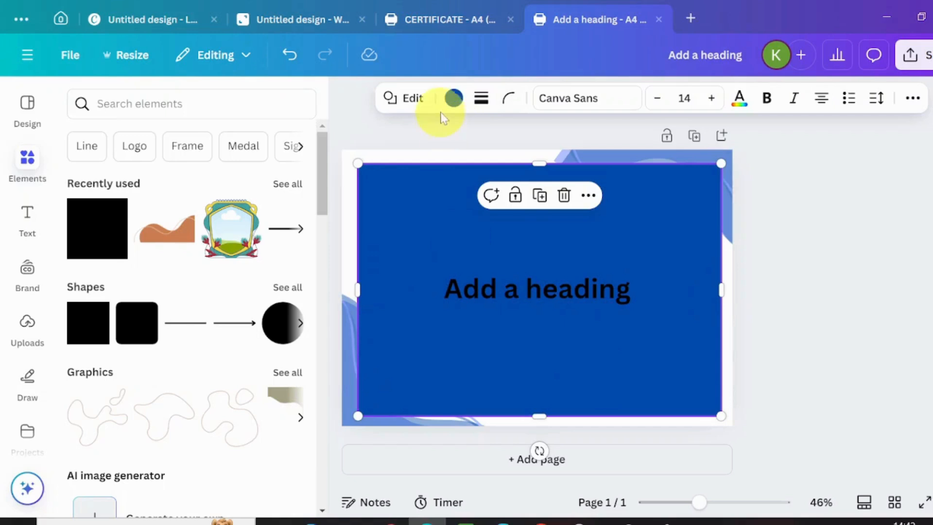
{"action": "left_click", "coordinate": [454, 99]}
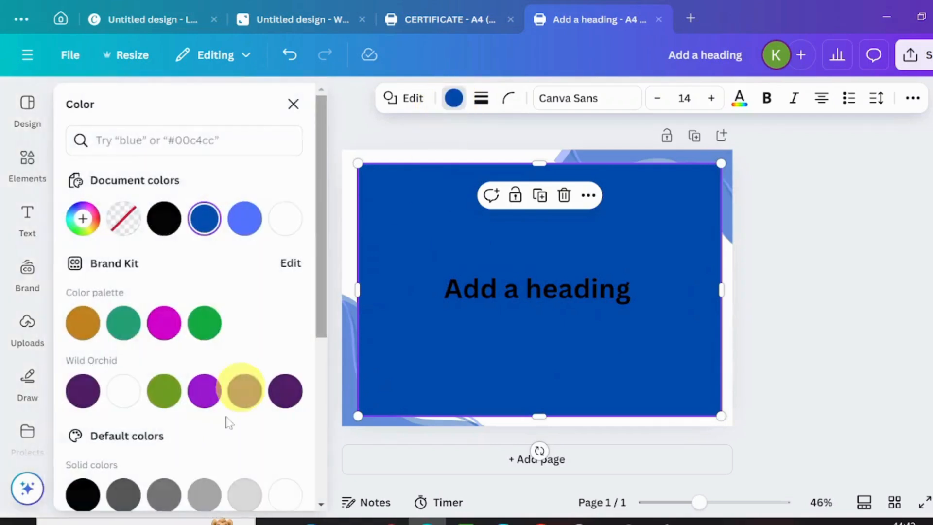
{"action": "left_click", "coordinate": [286, 220]}
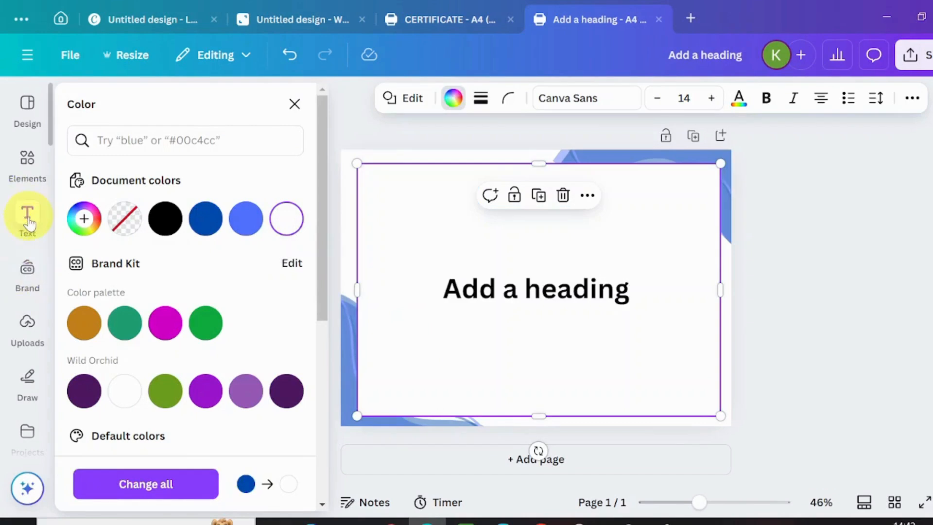
{"action": "left_click", "coordinate": [22, 149]}
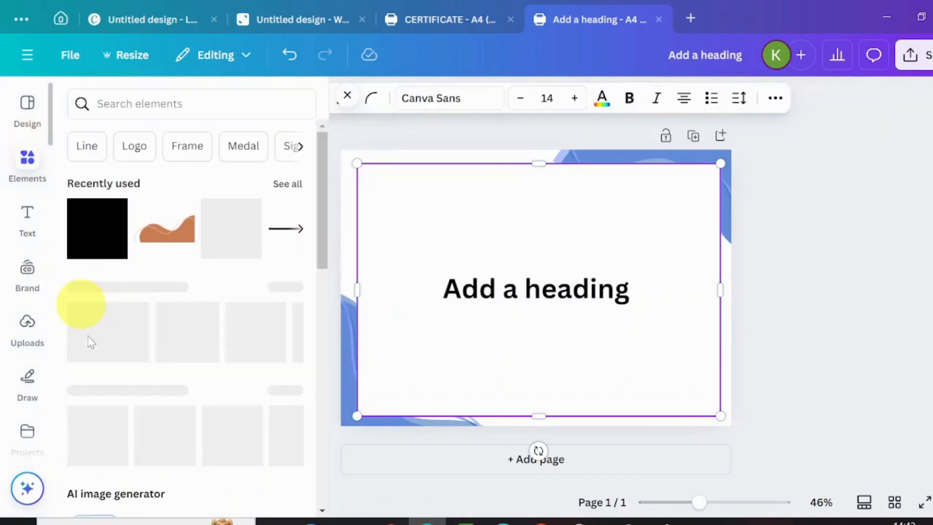
{"action": "left_click", "coordinate": [91, 241]}
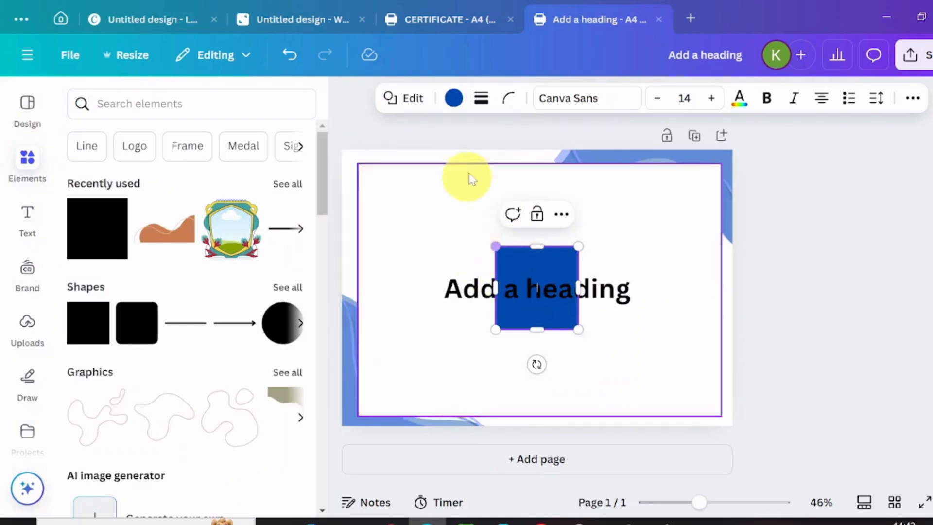
Step: Give the white rectangle a solid Cobalt blue border of weight 6
{"action": "left_click", "coordinate": [450, 193]}
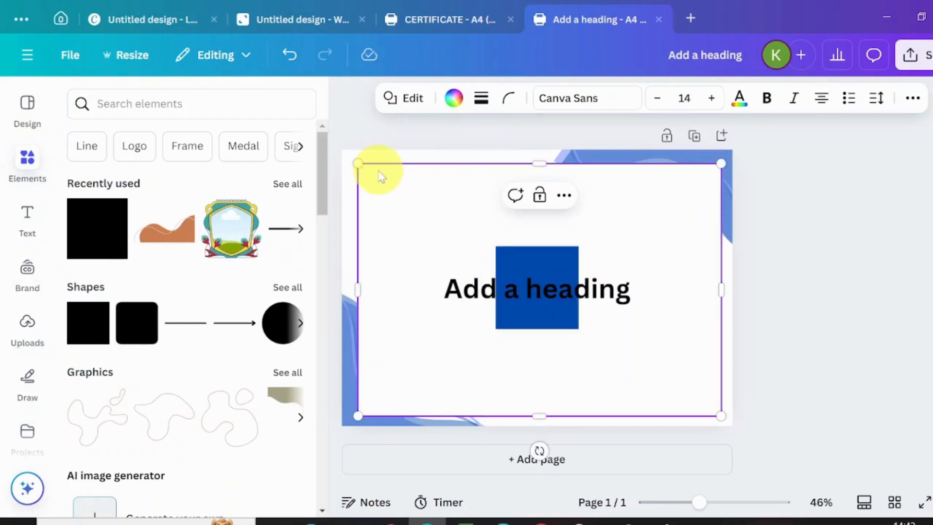
{"action": "left_click", "coordinate": [481, 102]}
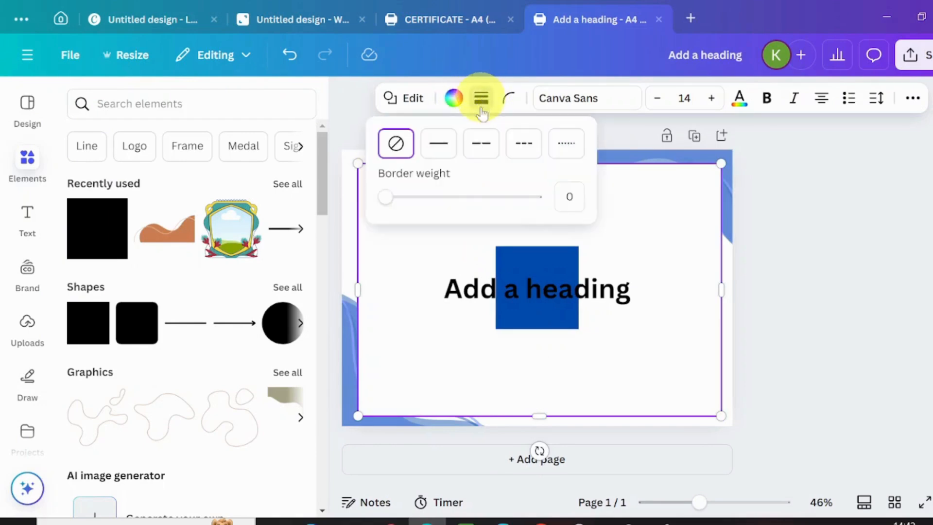
{"action": "left_click", "coordinate": [434, 155]}
{"action": "left_click_drag", "start_coordinate": [387, 195], "coordinate": [394, 197]}
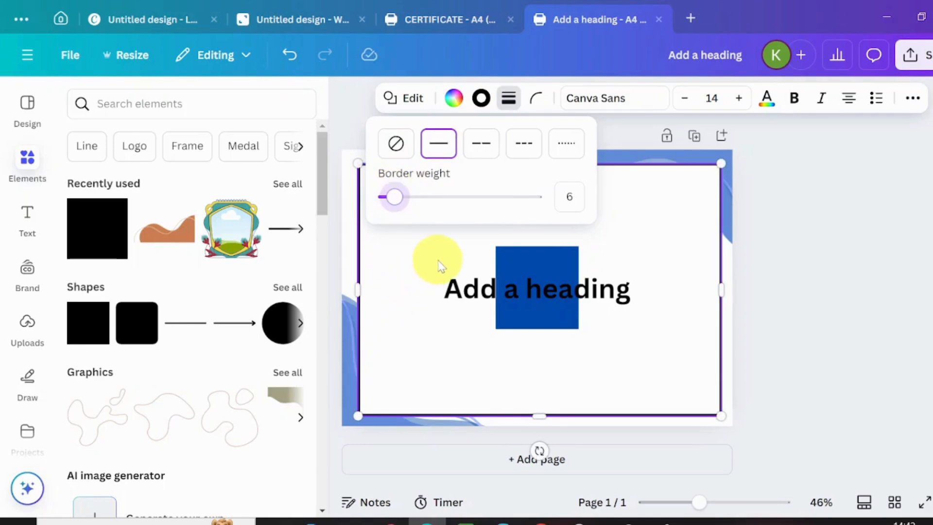
{"action": "left_click", "coordinate": [481, 99]}
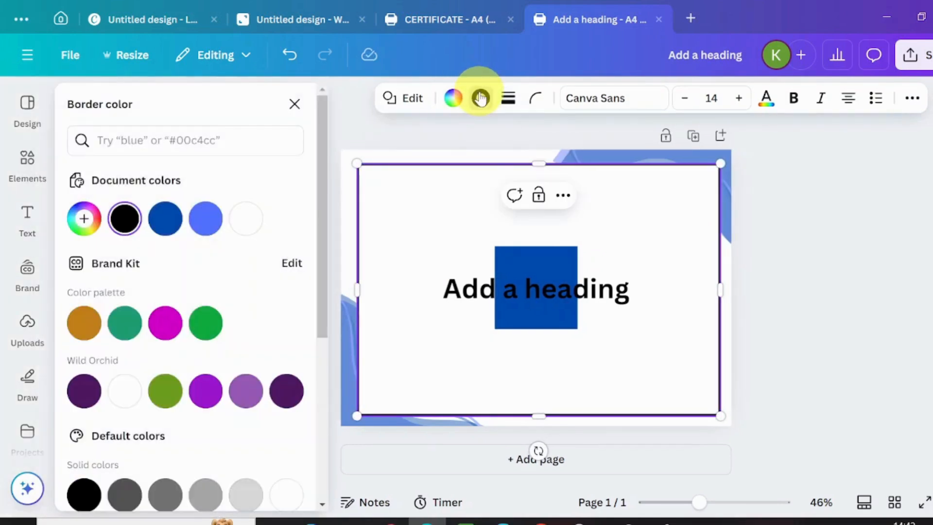
{"action": "left_click", "coordinate": [163, 219]}
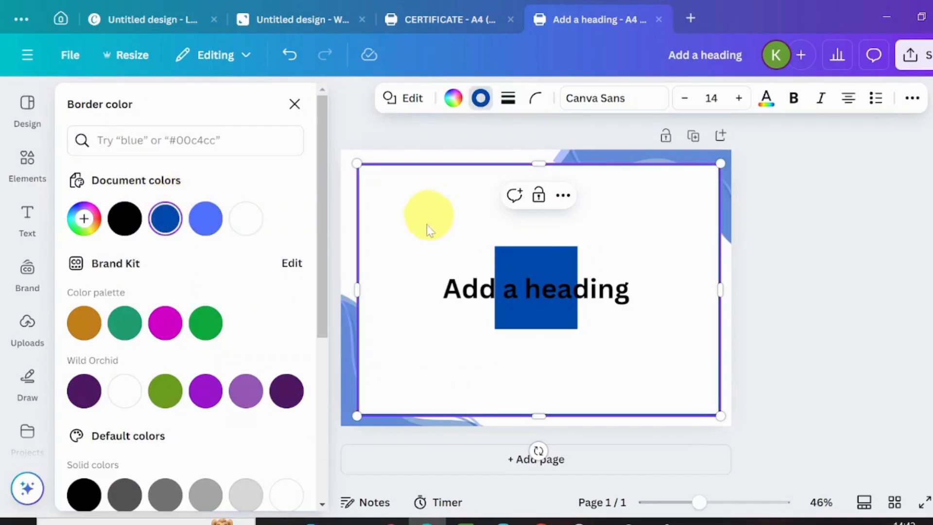
{"action": "left_click", "coordinate": [500, 245]}
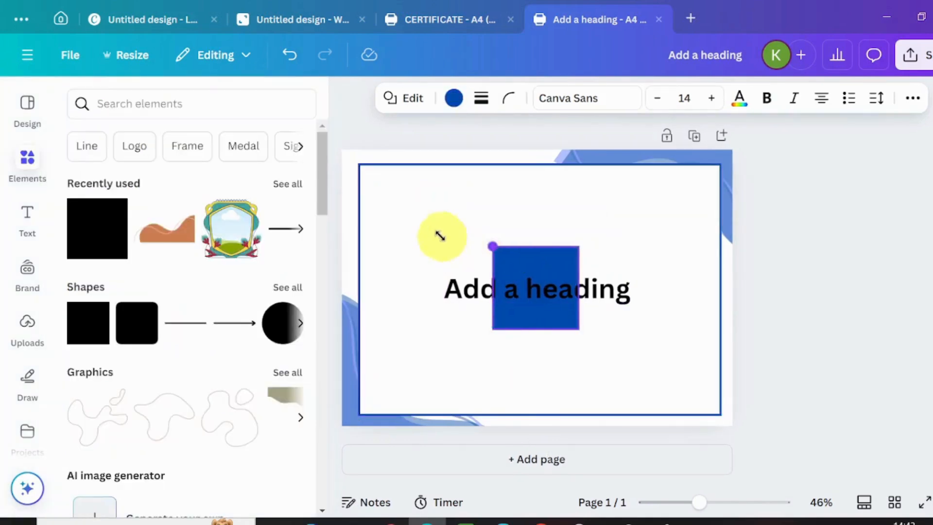
Step: Stretch the small blue square up, right and down until it fills the bordered frame
{"action": "left_click_drag", "start_coordinate": [439, 236], "coordinate": [363, 184]}
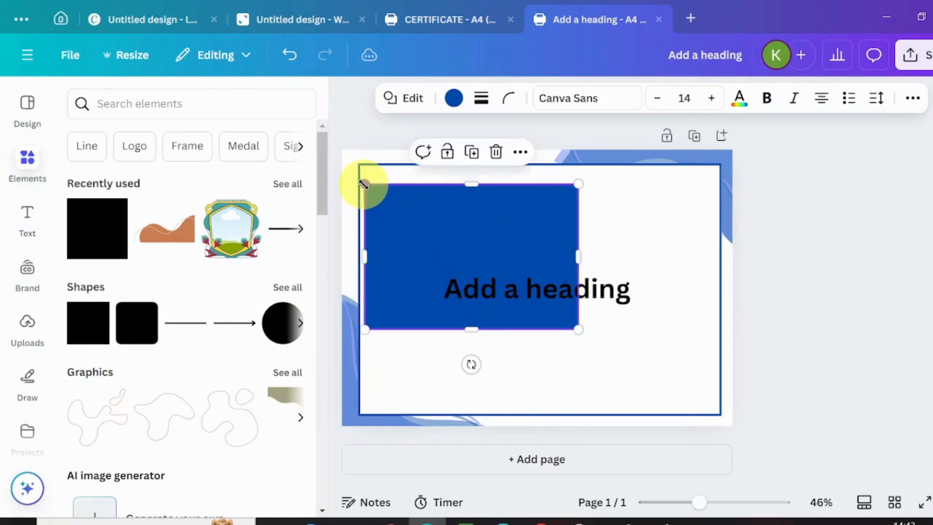
{"action": "left_click_drag", "start_coordinate": [579, 186], "coordinate": [714, 181]}
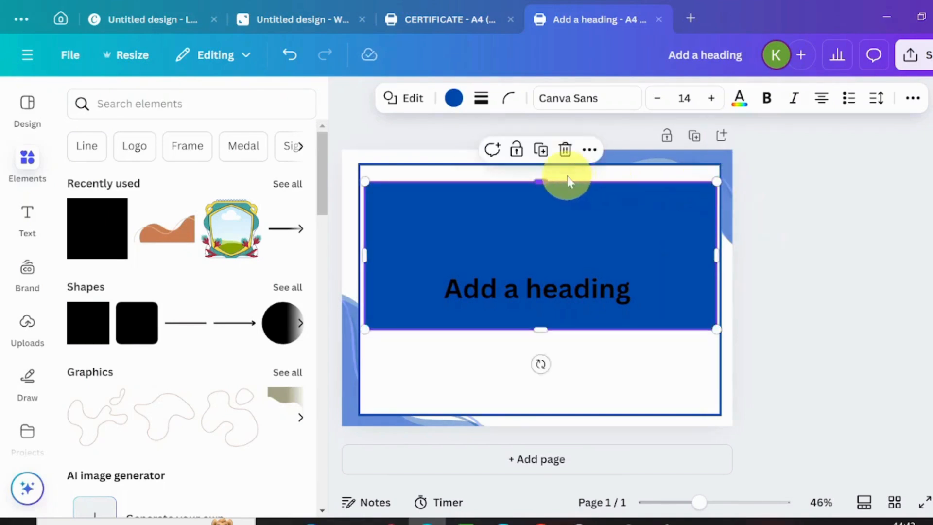
{"action": "left_click", "coordinate": [539, 179]}
{"action": "left_click_drag", "start_coordinate": [540, 180], "coordinate": [535, 178]}
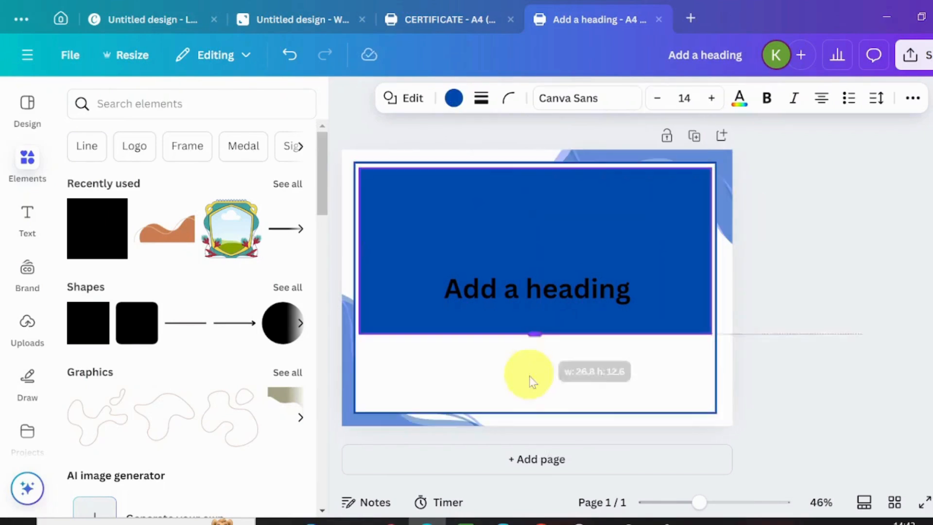
{"action": "left_click_drag", "start_coordinate": [530, 379], "coordinate": [525, 406]}
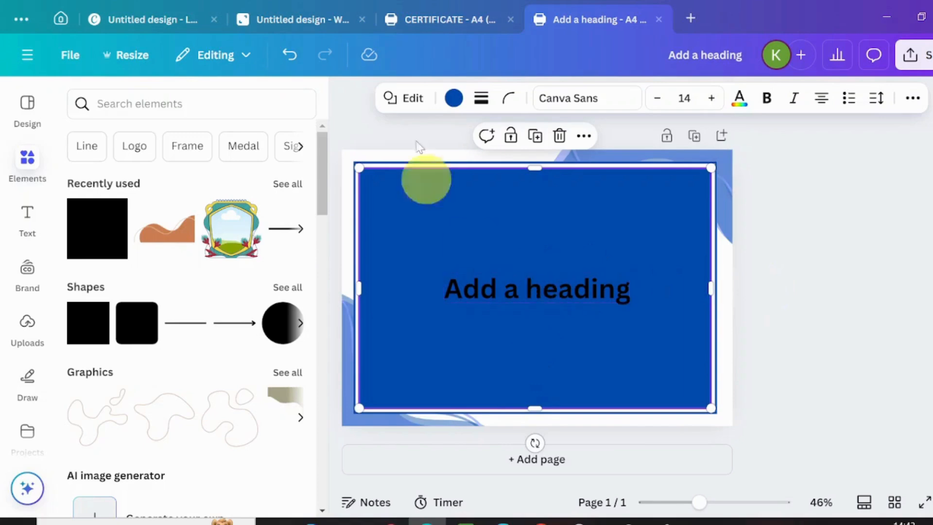
Step: Make the inner rectangle white with a solid Royal blue border of weight 8
{"action": "left_click", "coordinate": [453, 100]}
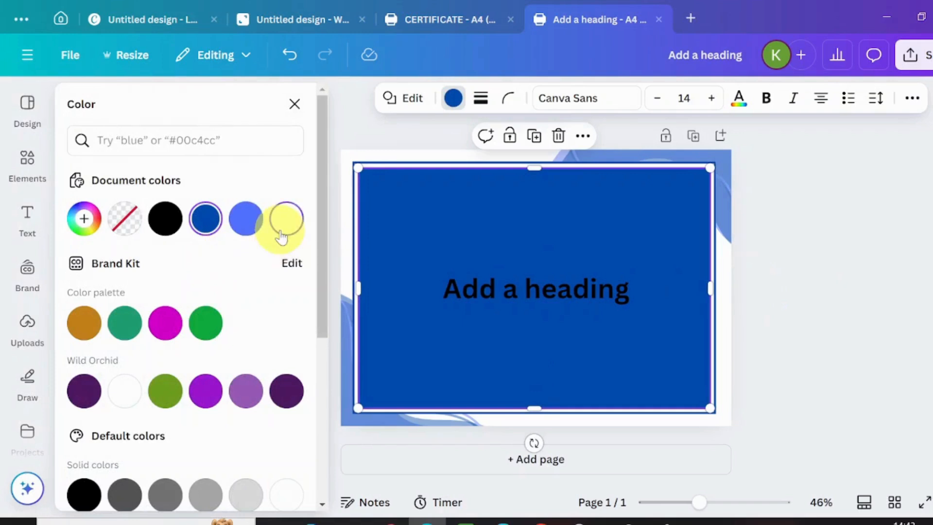
{"action": "left_click", "coordinate": [284, 222]}
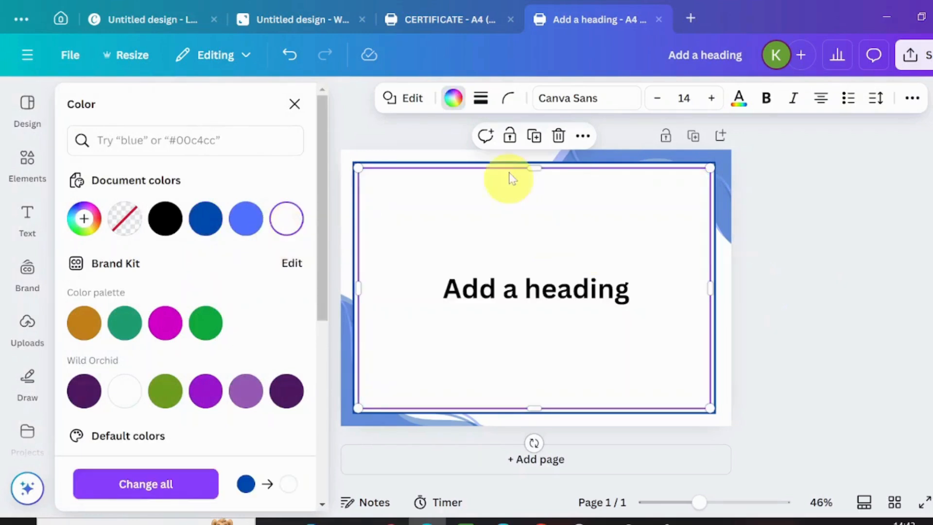
{"action": "left_click", "coordinate": [483, 99]}
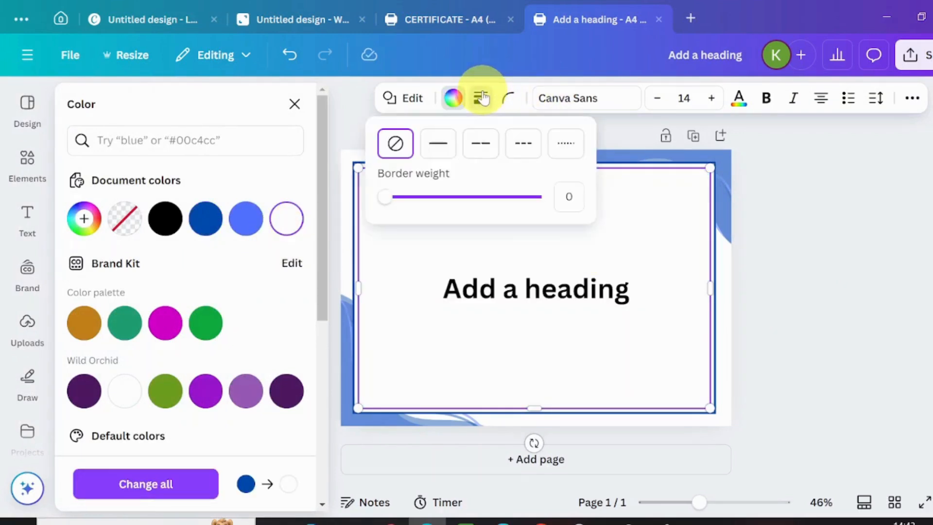
{"action": "left_click", "coordinate": [379, 200]}
{"action": "left_click", "coordinate": [431, 151]}
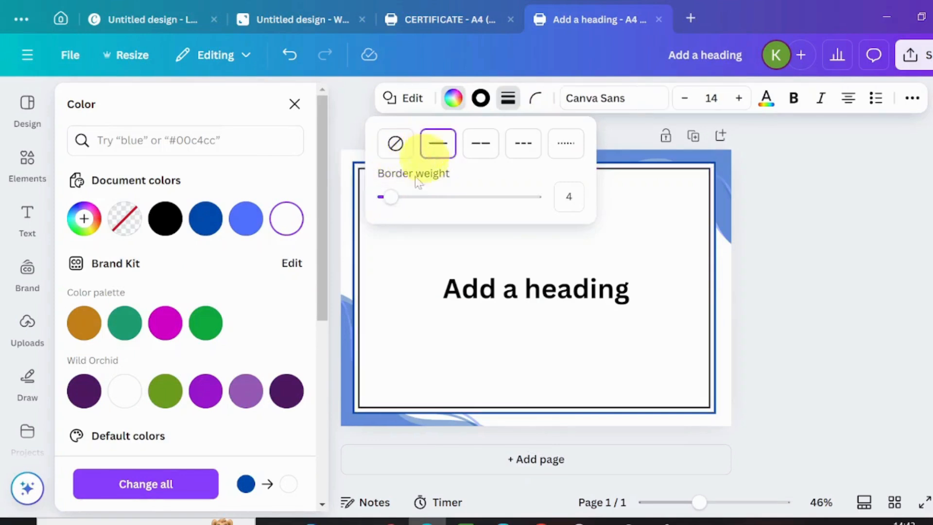
{"action": "left_click_drag", "start_coordinate": [394, 203], "coordinate": [397, 203]}
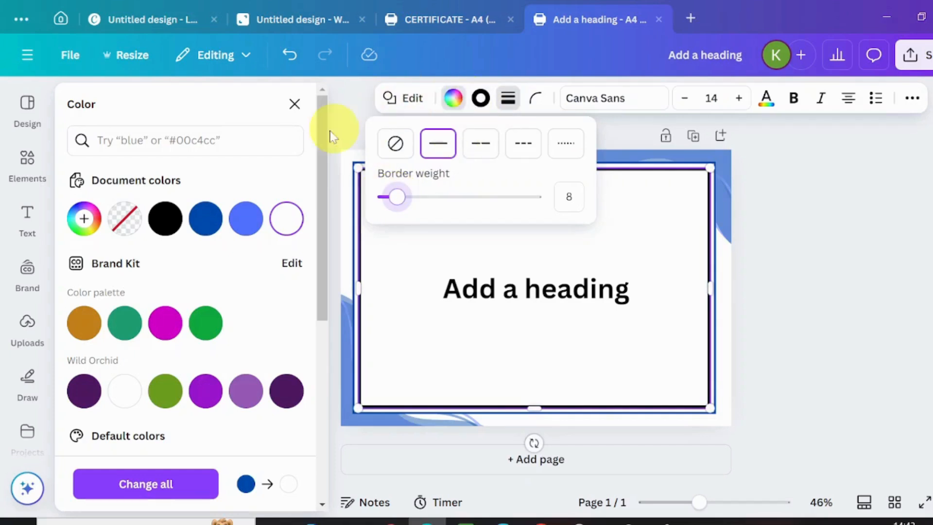
{"action": "left_click", "coordinate": [481, 98]}
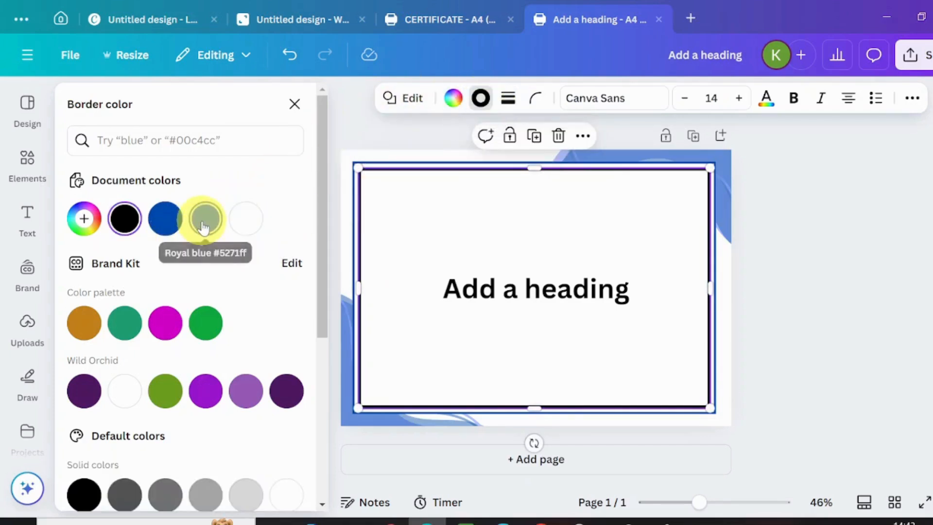
{"action": "left_click", "coordinate": [205, 218]}
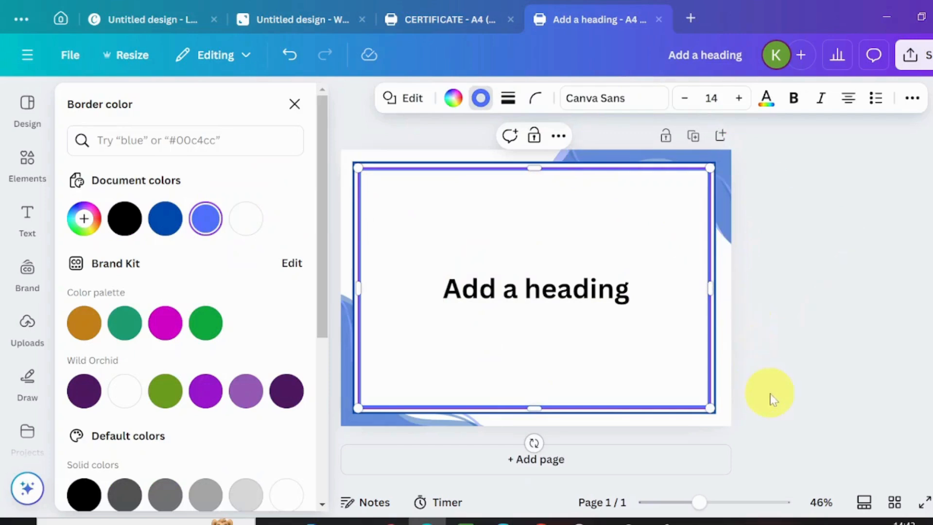
{"action": "left_click", "coordinate": [460, 265]}
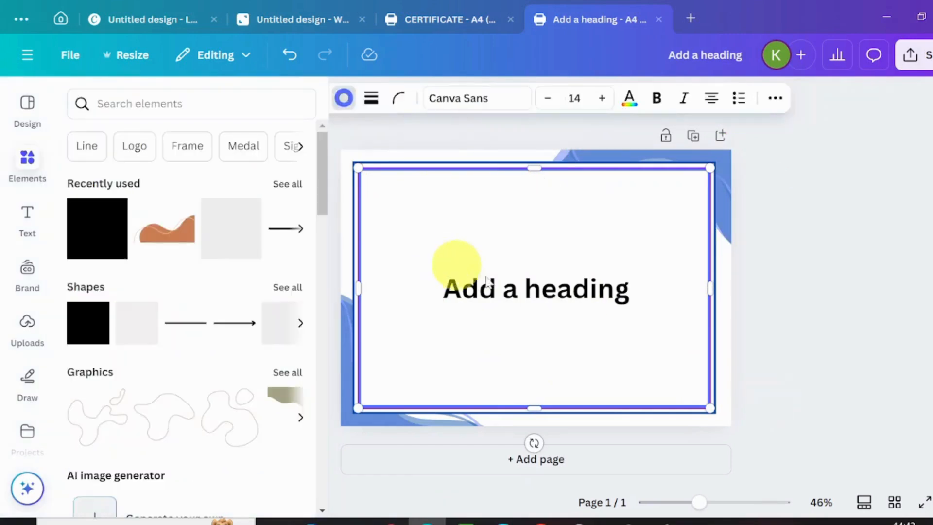
{"action": "left_click", "coordinate": [805, 294]}
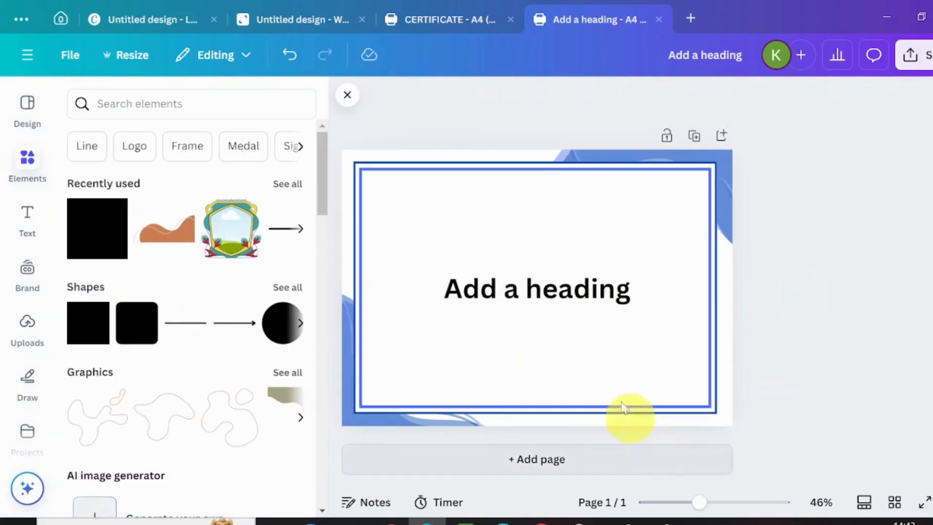
Step: Move the 'Add a heading' text up to the top centre inside the double blue frame
{"action": "left_click", "coordinate": [411, 165]}
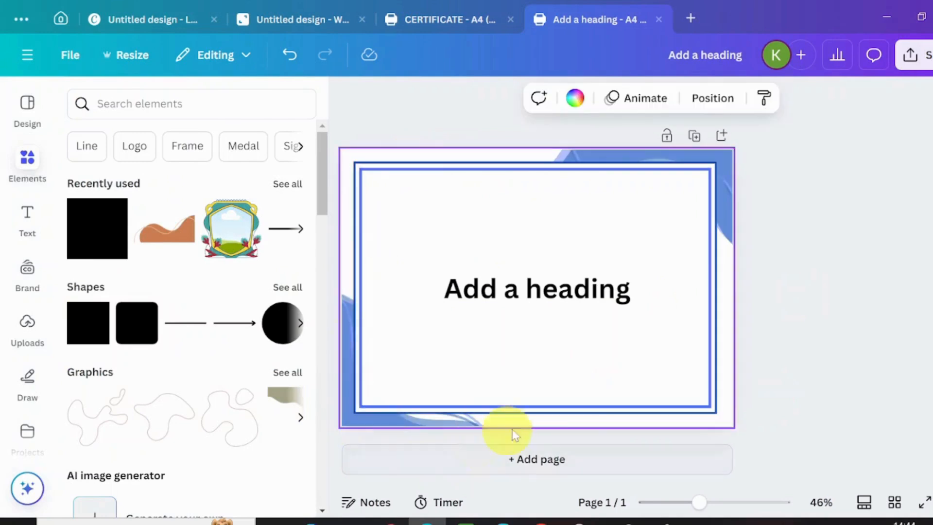
{"action": "left_click", "coordinate": [717, 286]}
{"action": "left_click", "coordinate": [554, 297]}
{"action": "left_click_drag", "start_coordinate": [559, 248], "coordinate": [557, 201]}
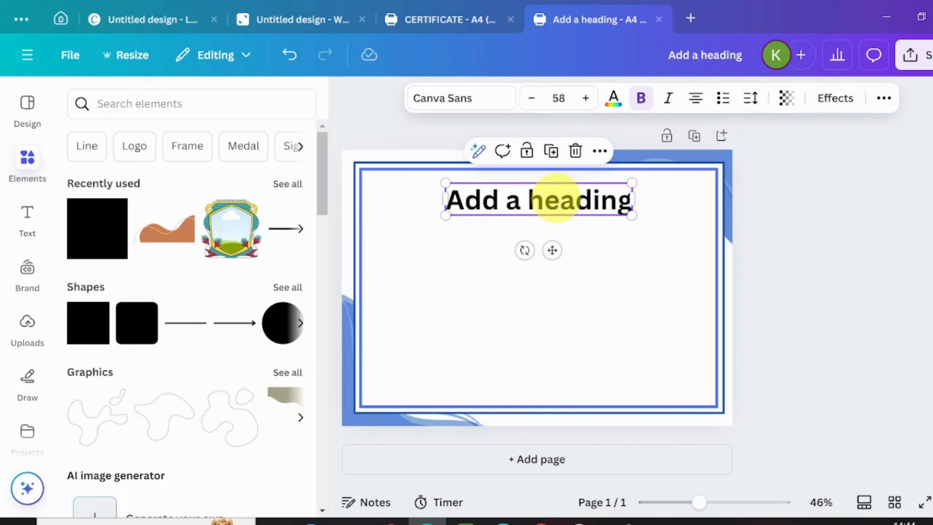
Step: Retitle the heading 'CERIFICATE OF COMPLETION' in Norwester at size 47
{"action": "double_click", "coordinate": [555, 197]}
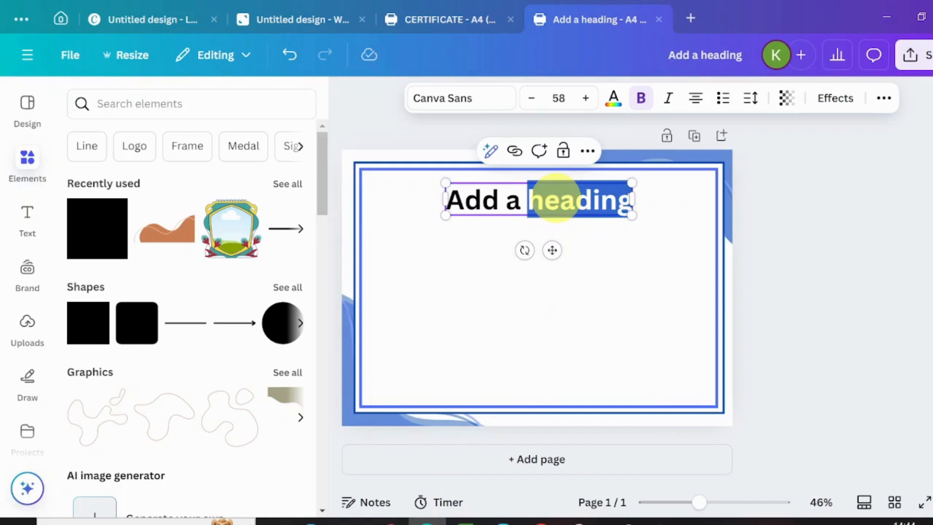
{"action": "triple_click", "coordinate": [555, 197]}
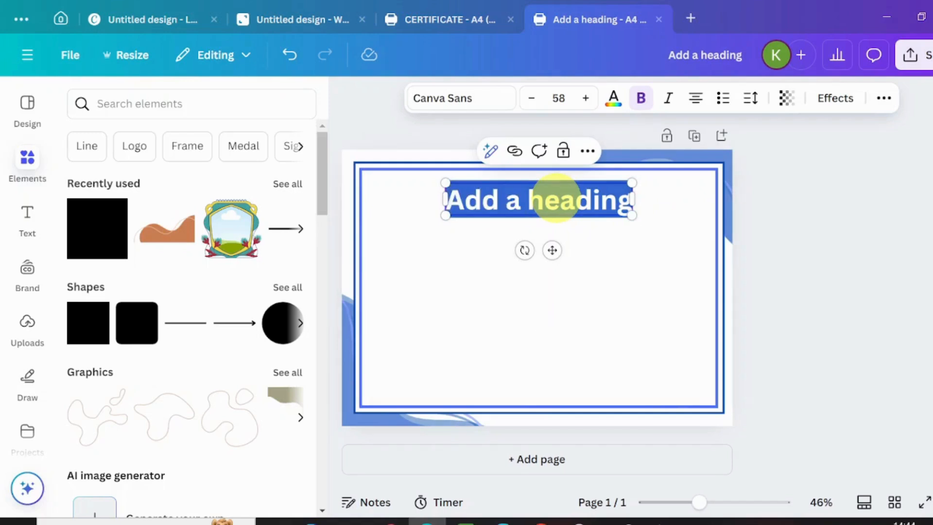
{"action": "type", "text": "CERIFICATE OF COMPLETION"}
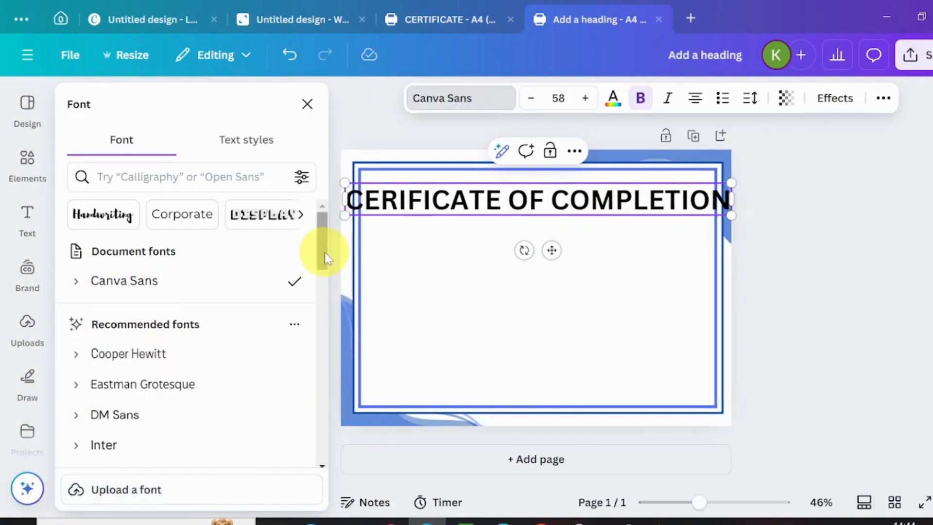
{"action": "left_click_drag", "start_coordinate": [324, 252], "coordinate": [320, 291]}
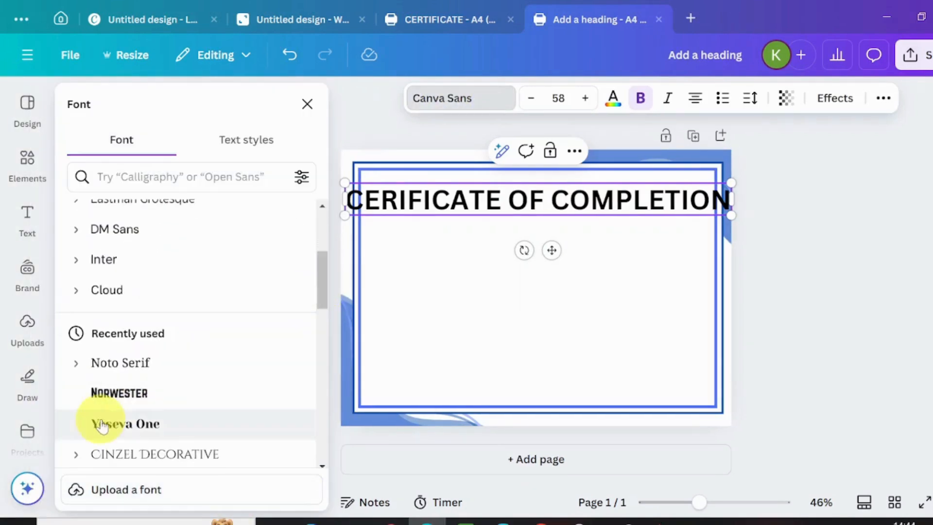
{"action": "left_click", "coordinate": [95, 393]}
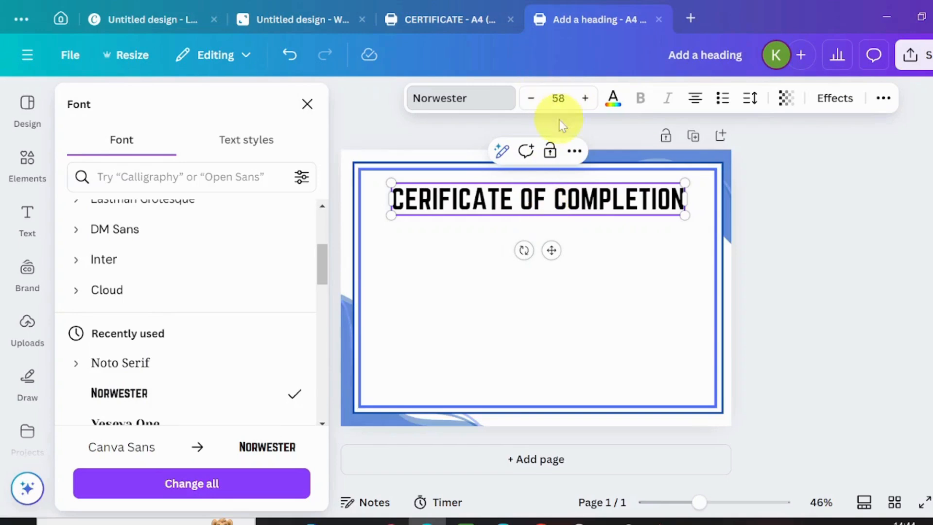
{"action": "left_click", "coordinate": [533, 100]}
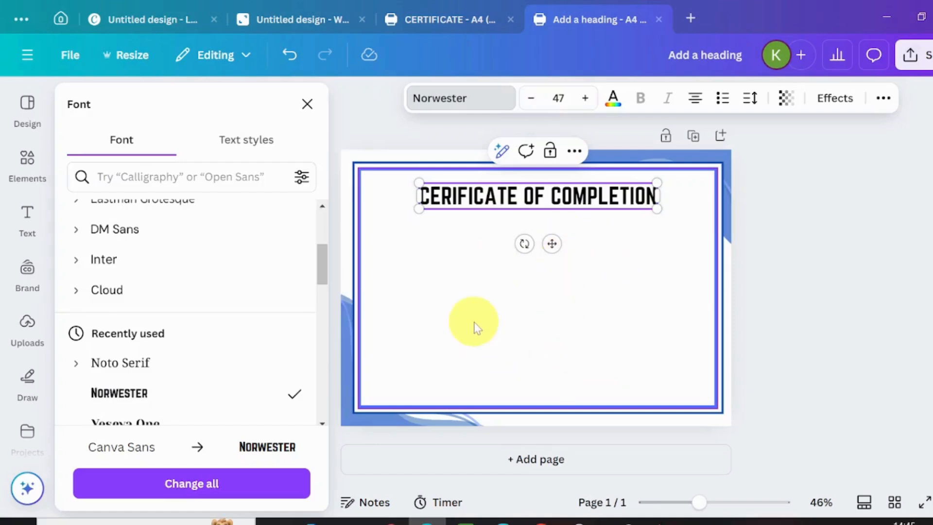
Step: Make the heading cobalt blue with a shadow of offset 71, direction 0, transparency 100
{"action": "left_click", "coordinate": [613, 99]}
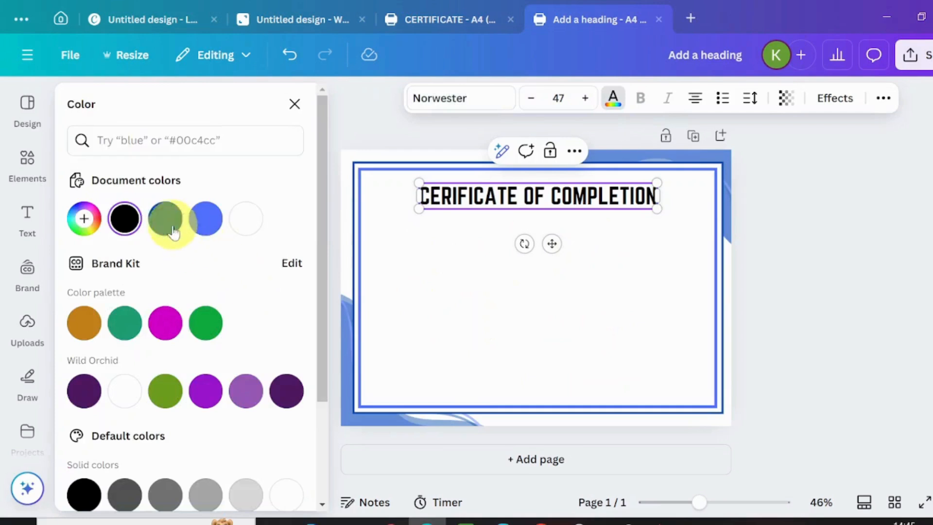
{"action": "left_click", "coordinate": [165, 220]}
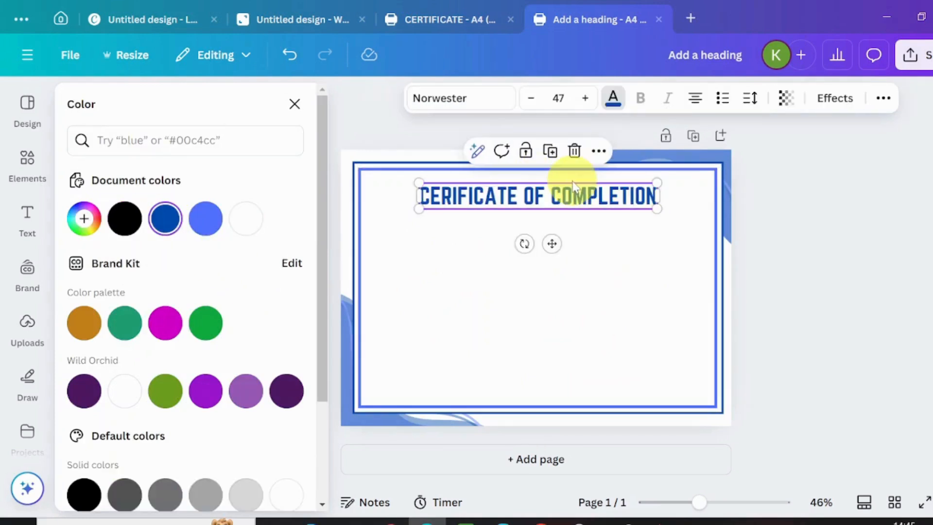
{"action": "left_click", "coordinate": [824, 99]}
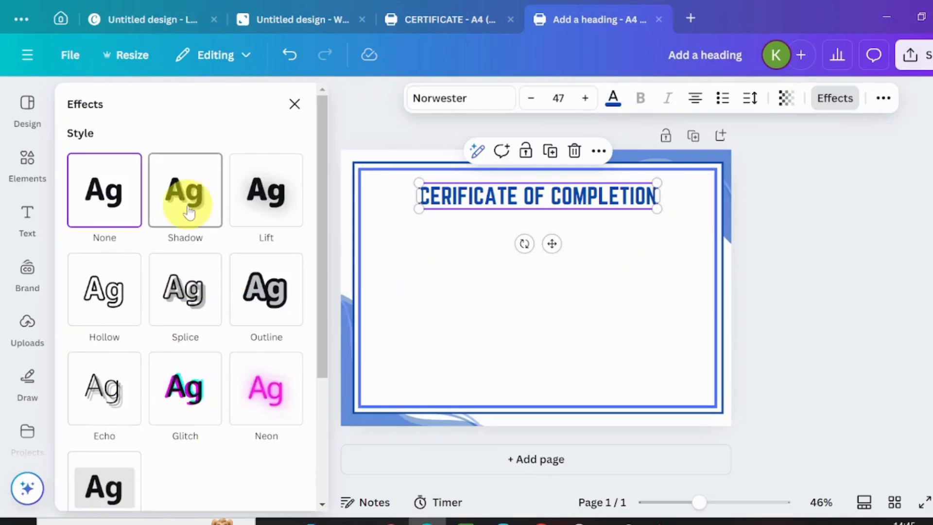
{"action": "left_click", "coordinate": [196, 226]}
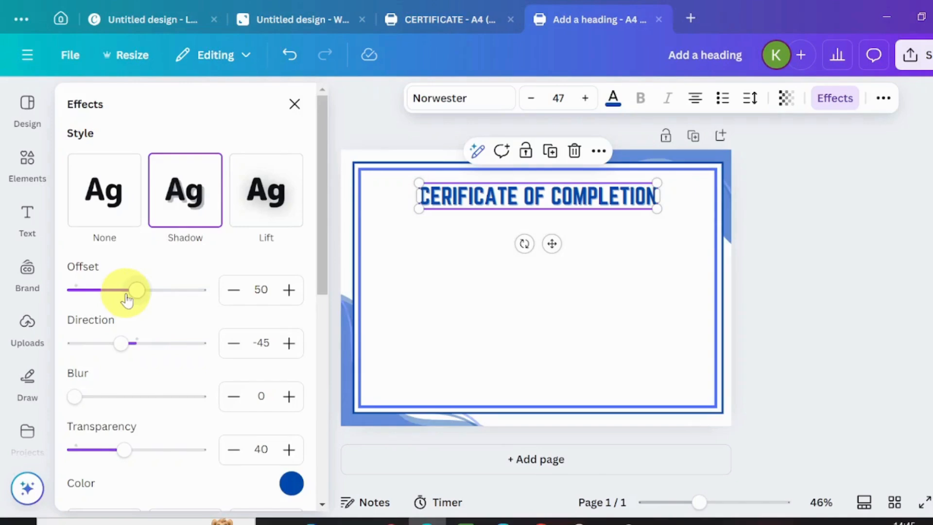
{"action": "left_click_drag", "start_coordinate": [126, 297], "coordinate": [163, 300]}
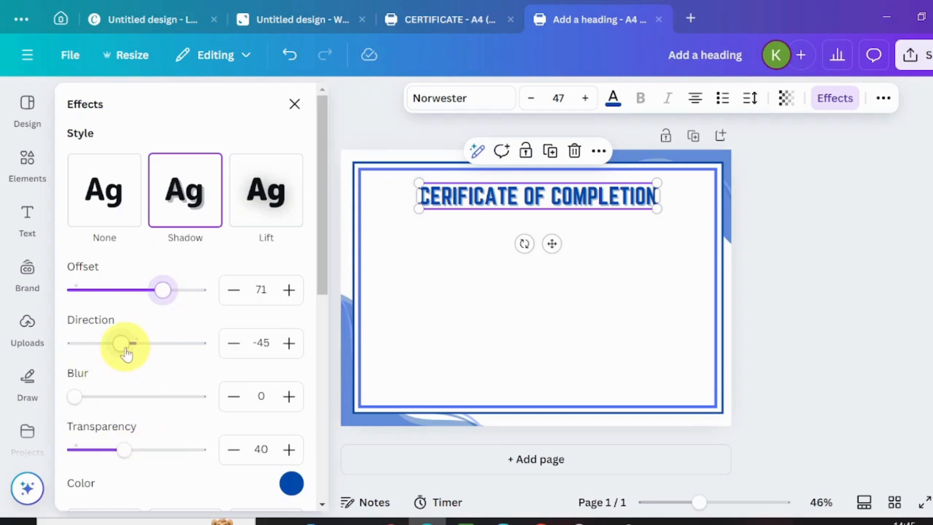
{"action": "left_click_drag", "start_coordinate": [126, 348], "coordinate": [139, 360]}
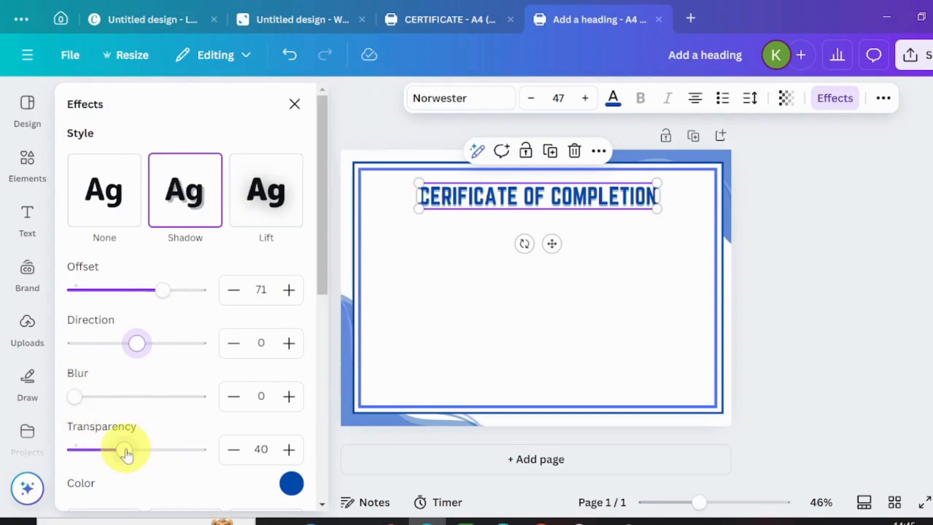
{"action": "left_click_drag", "start_coordinate": [127, 455], "coordinate": [206, 469]}
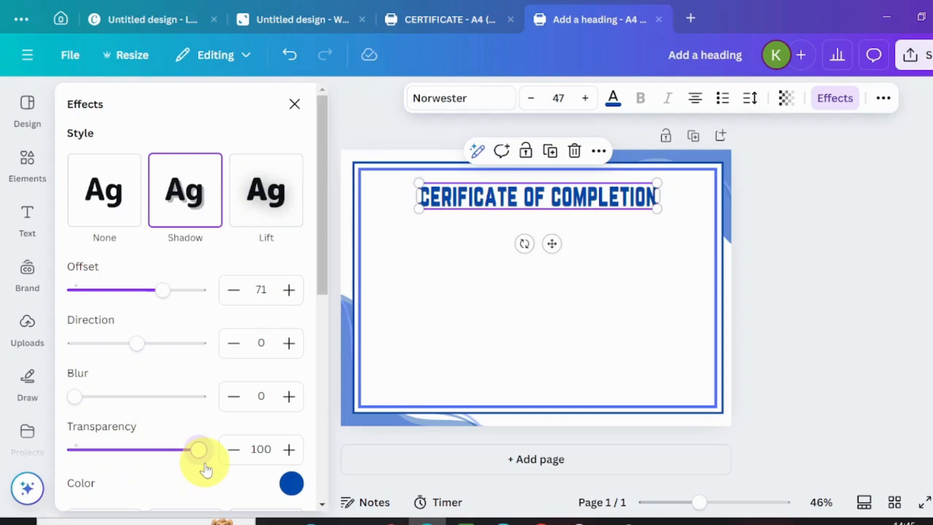
Step: Search the element library for 'LINE'
{"action": "left_click", "coordinate": [480, 305]}
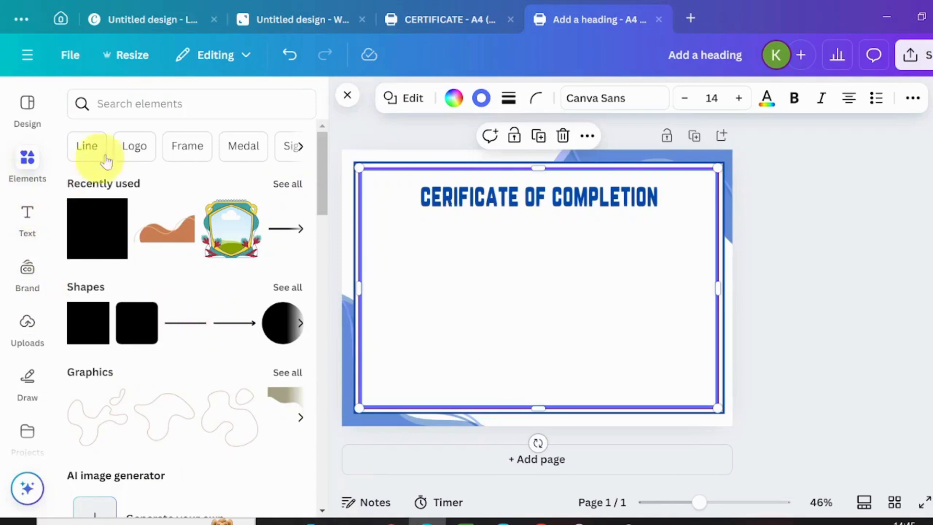
{"action": "left_click", "coordinate": [117, 104]}
{"action": "type", "text": "LINE"}
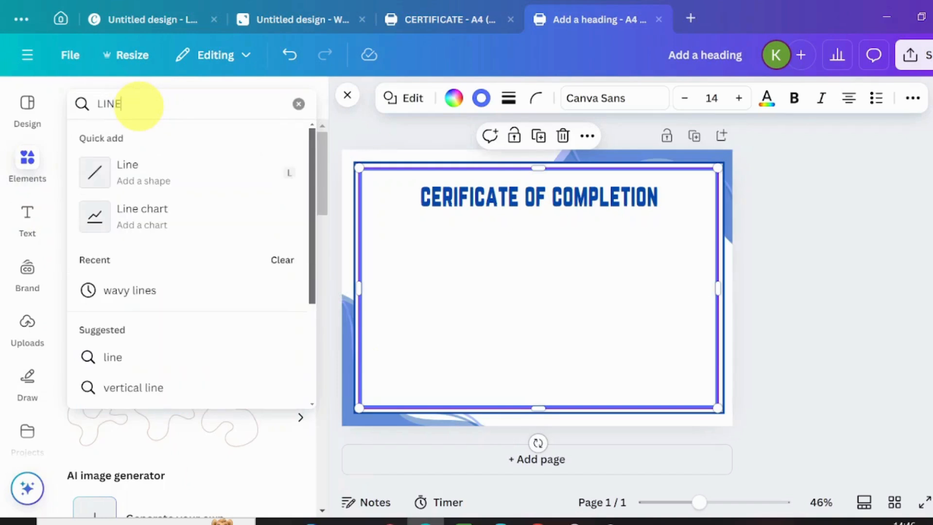
Step: Add a dotted line from the results and place it just below the heading
{"action": "key", "text": "Return"}
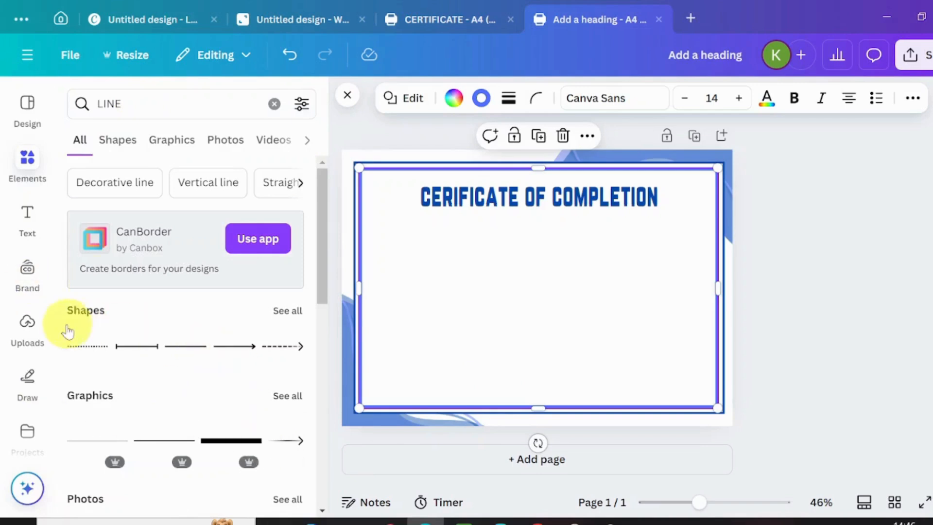
{"action": "left_click", "coordinate": [79, 346]}
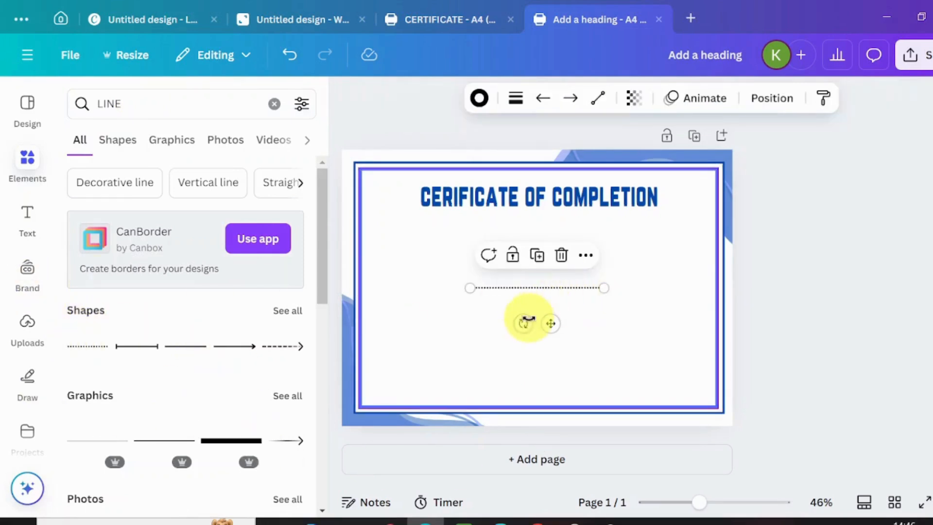
{"action": "left_click_drag", "start_coordinate": [548, 322], "coordinate": [552, 253]}
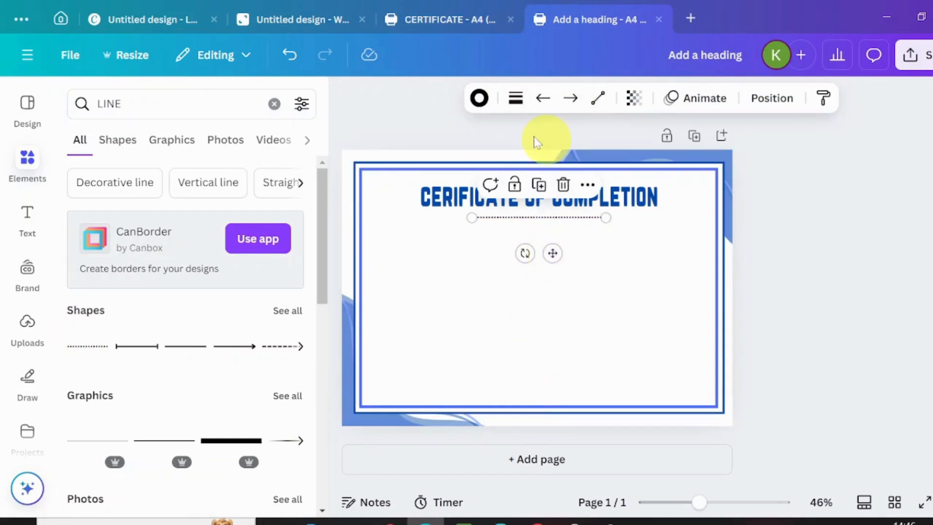
{"action": "left_click", "coordinate": [516, 99]}
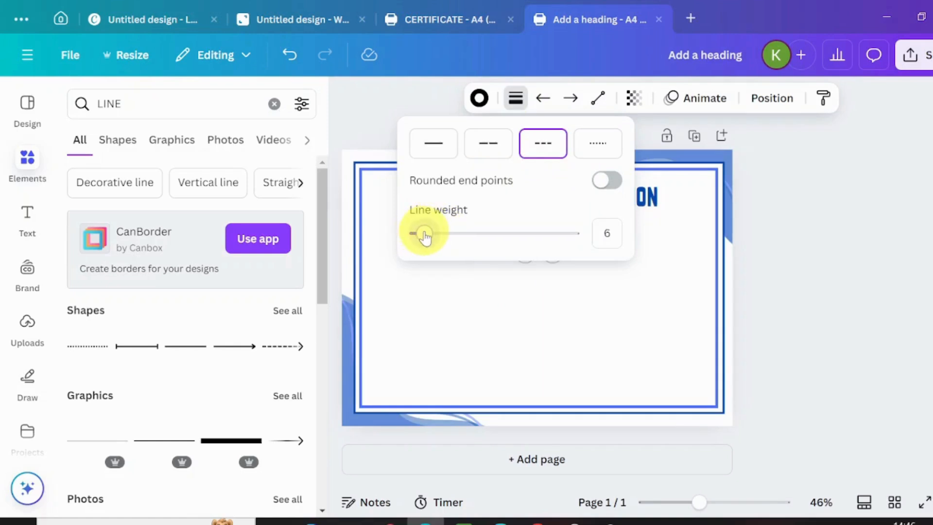
{"action": "left_click", "coordinate": [452, 329]}
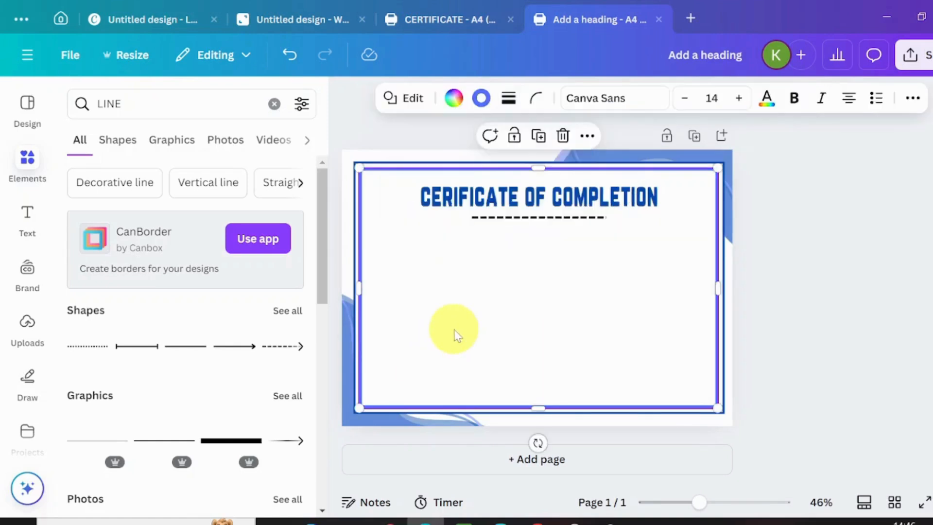
Step: Change the dashed line's colour from black to the document blue
{"action": "left_click", "coordinate": [553, 221]}
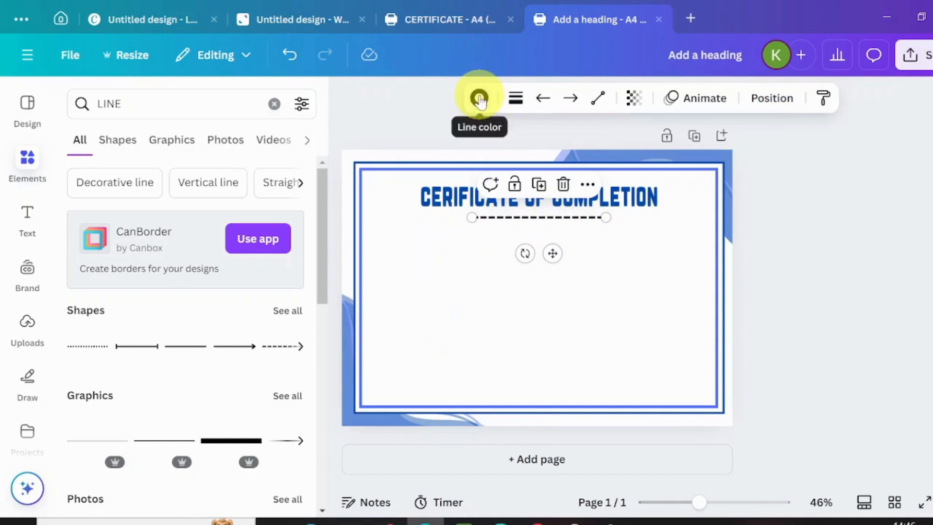
{"action": "left_click", "coordinate": [479, 100]}
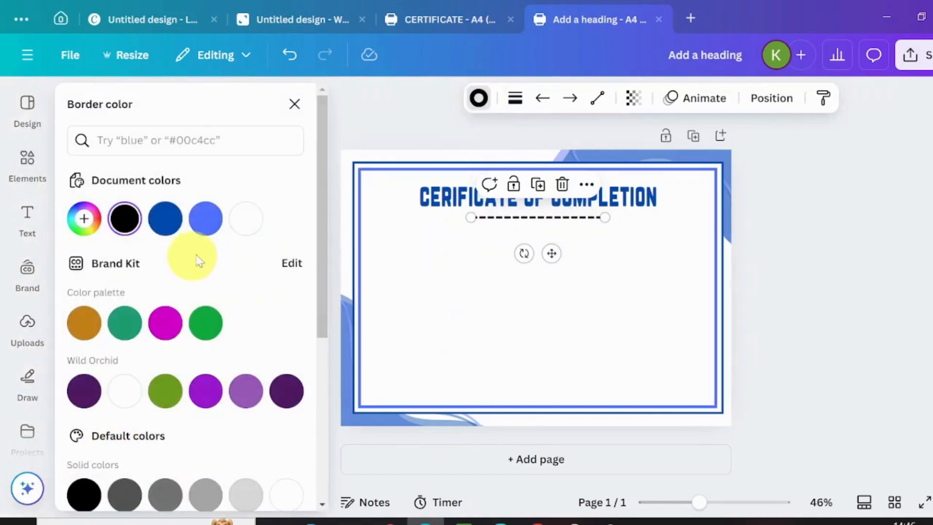
{"action": "left_click", "coordinate": [205, 221]}
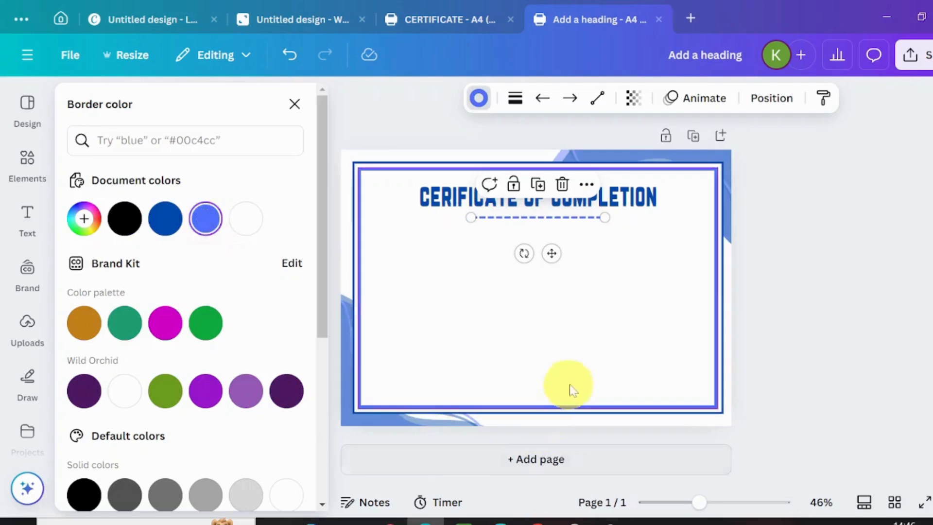
{"action": "left_click", "coordinate": [620, 356]}
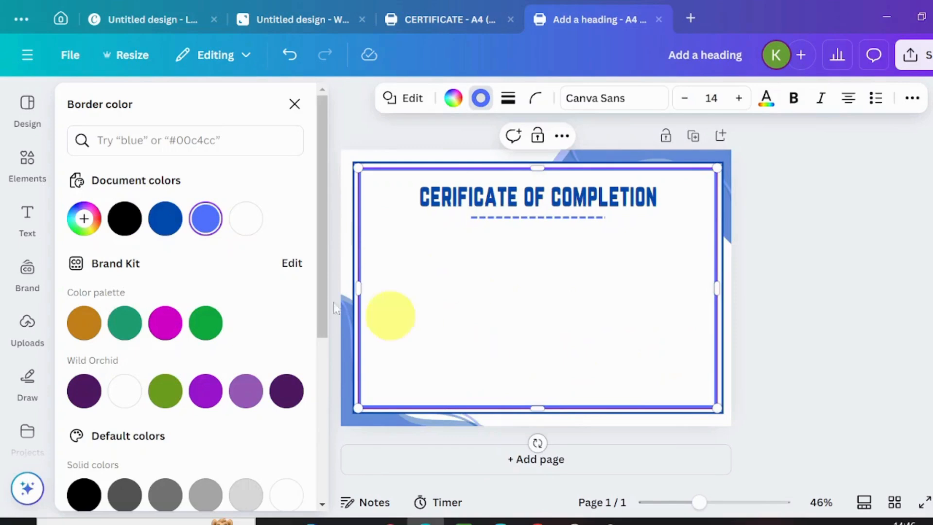
Step: Add a subheading reading 'This is presented to:' below the heading in Noto Serif
{"action": "left_click", "coordinate": [27, 216]}
{"action": "left_click", "coordinate": [121, 374]}
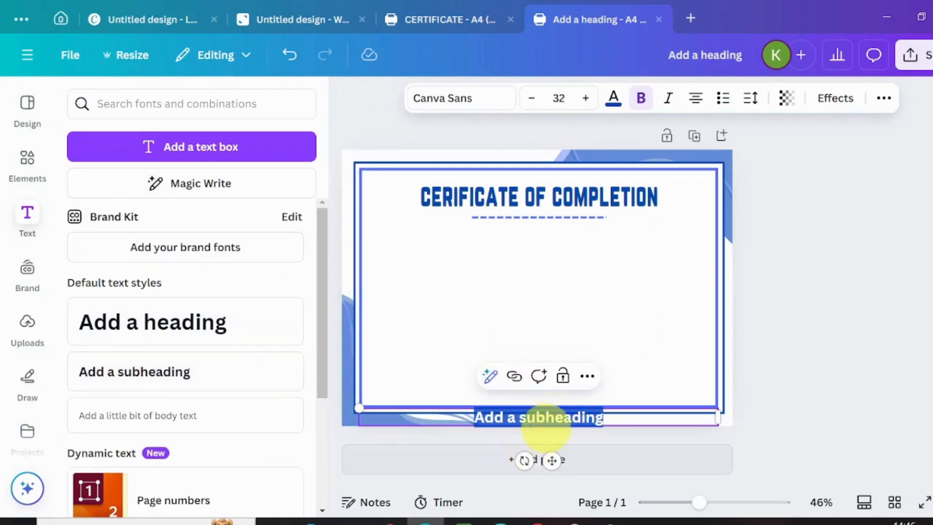
{"action": "left_click_drag", "start_coordinate": [555, 447], "coordinate": [567, 289]}
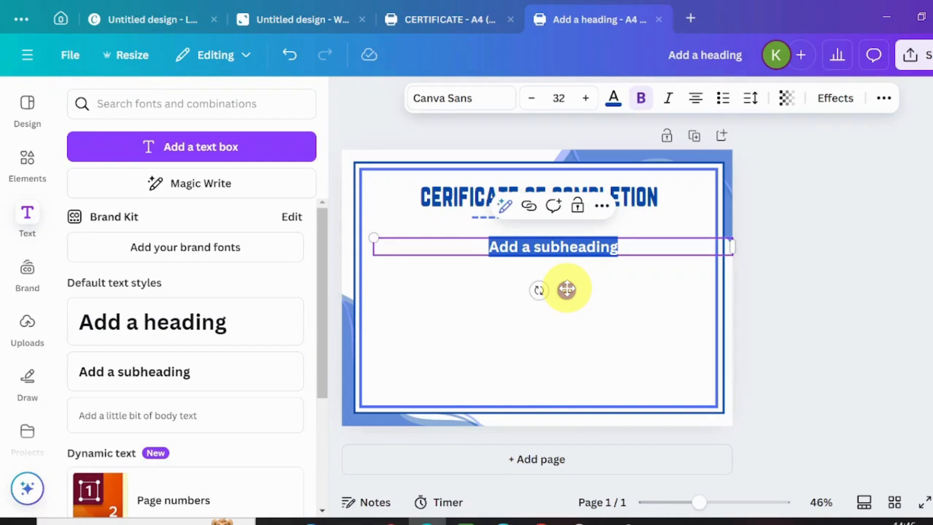
{"action": "type", "text": "This is presented to:"}
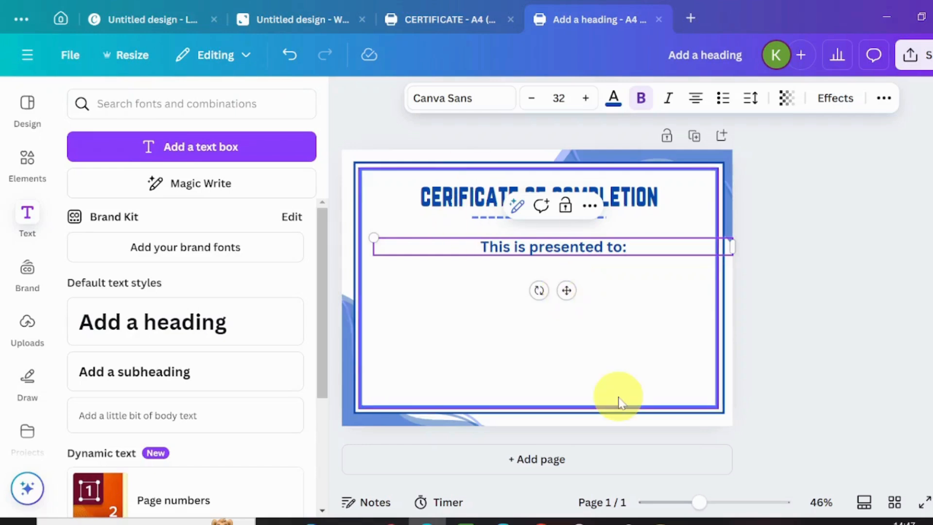
{"action": "left_click", "coordinate": [488, 101]}
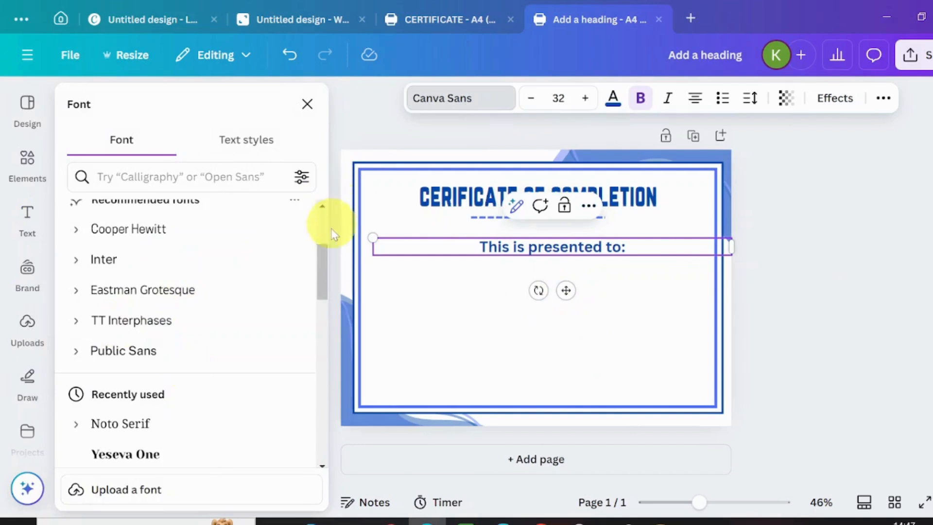
{"action": "scroll", "coordinate": [317, 264], "scroll_direction": "down", "scroll_amount": 3}
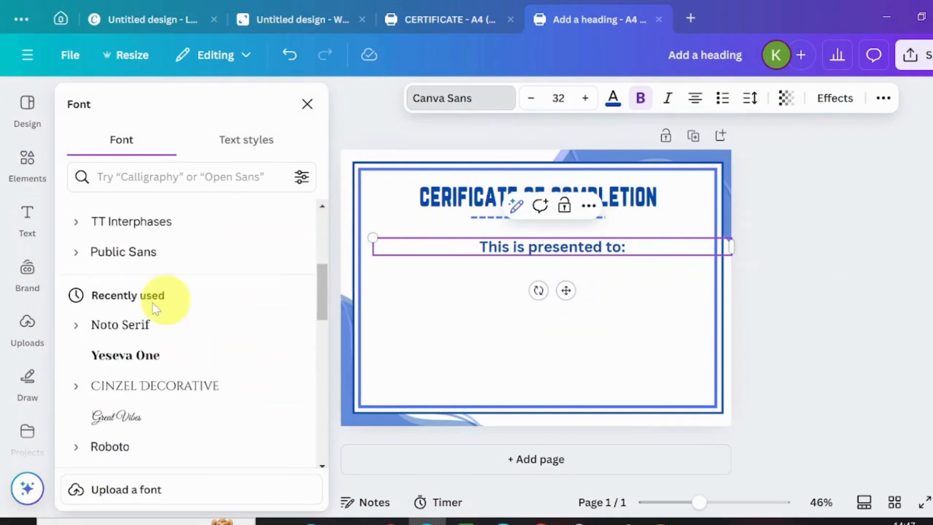
{"action": "left_click", "coordinate": [113, 326]}
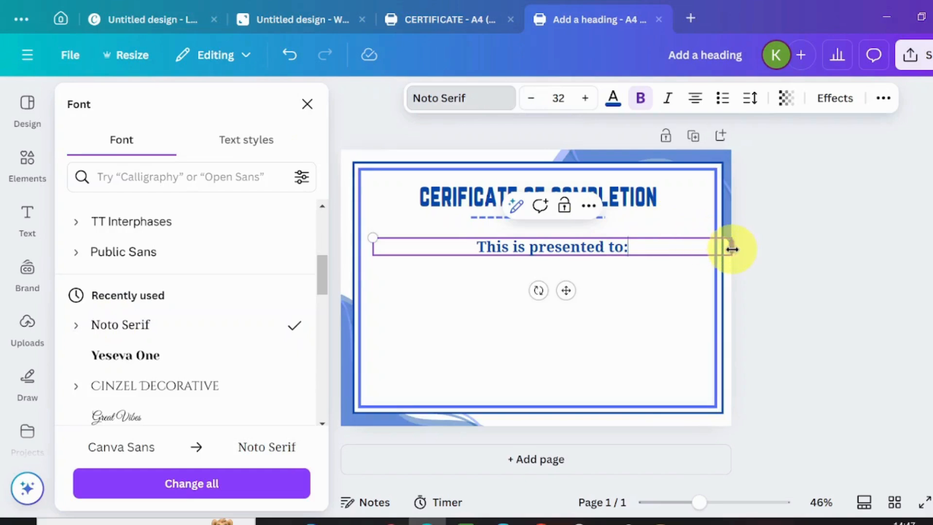
Step: Fit the subtitle box to its text, reduce it to size 21, and centre it under the heading
{"action": "left_click_drag", "start_coordinate": [732, 249], "coordinate": [537, 246]}
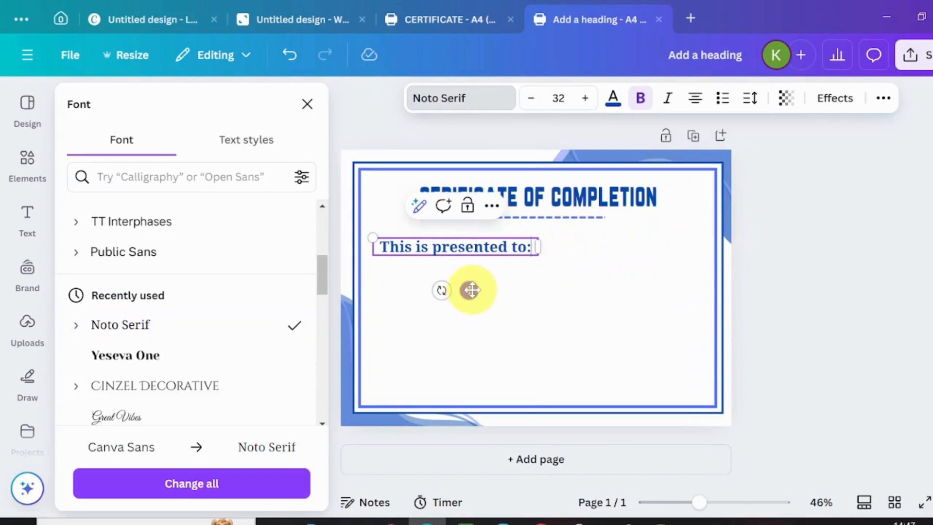
{"action": "left_click_drag", "start_coordinate": [471, 290], "coordinate": [544, 285]}
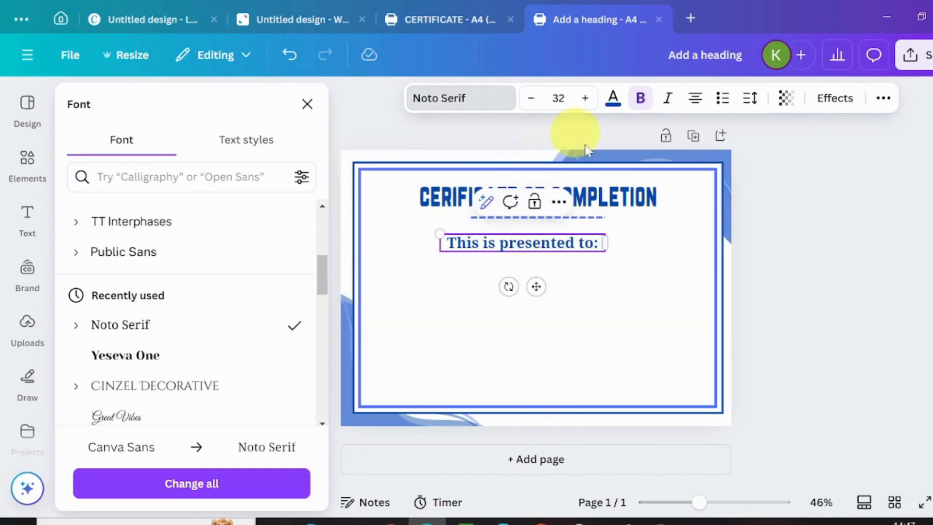
{"action": "left_click", "coordinate": [531, 97]}
{"action": "left_click", "coordinate": [531, 98]}
{"action": "left_click", "coordinate": [530, 98]}
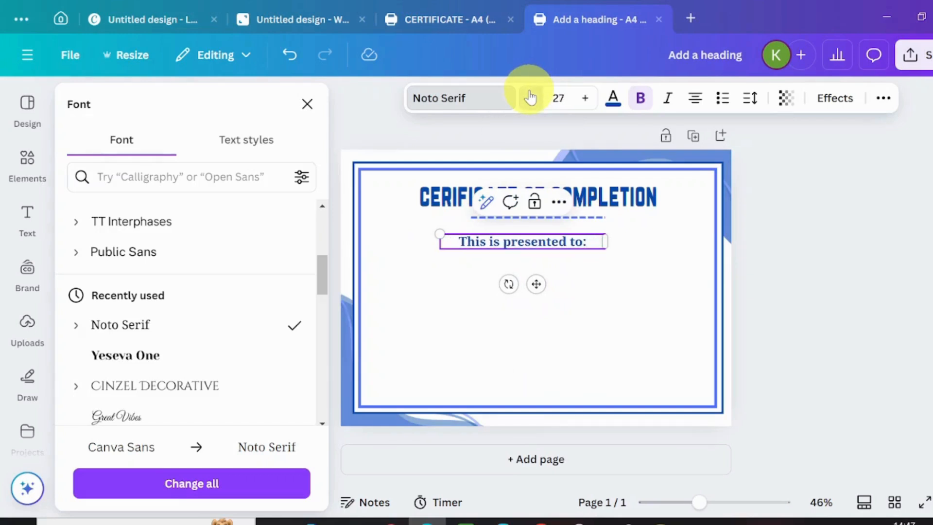
{"action": "left_click", "coordinate": [530, 97]}
{"action": "left_click", "coordinate": [530, 98]}
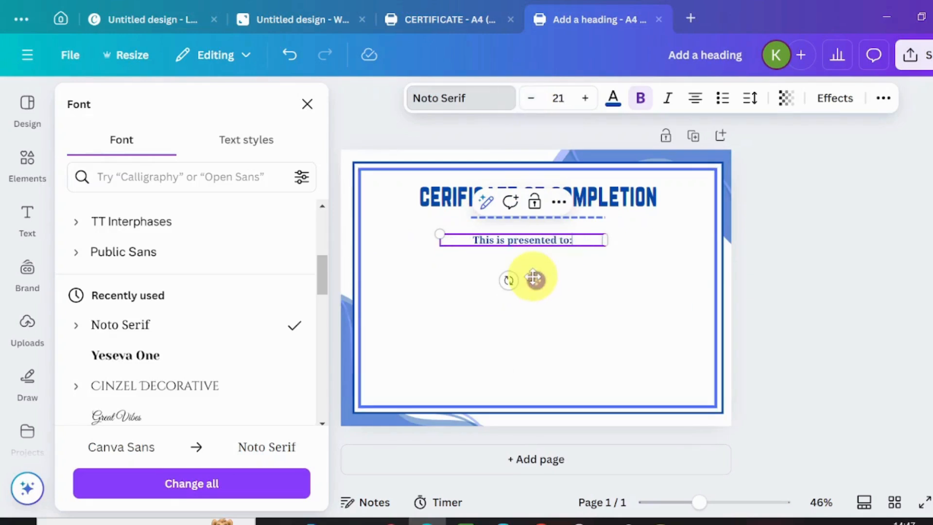
{"action": "left_click_drag", "start_coordinate": [535, 279], "coordinate": [546, 280]}
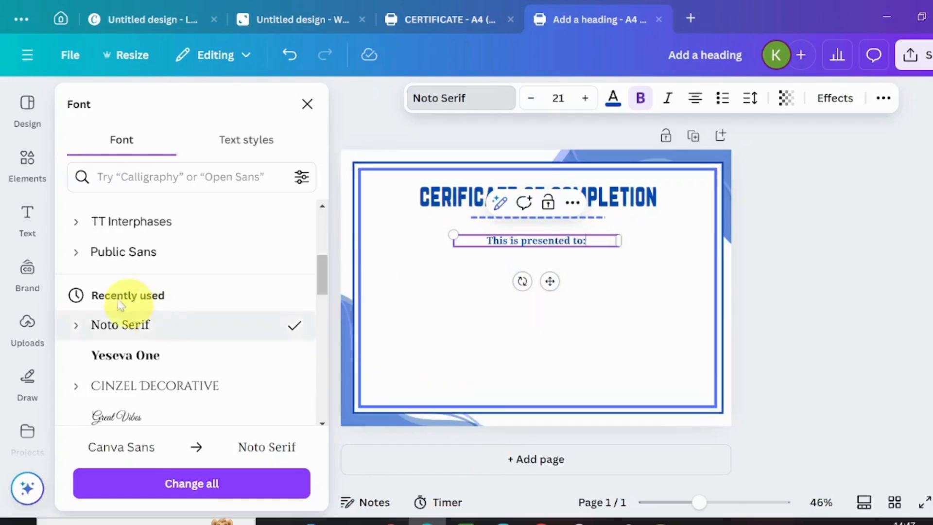
{"action": "left_click", "coordinate": [37, 226]}
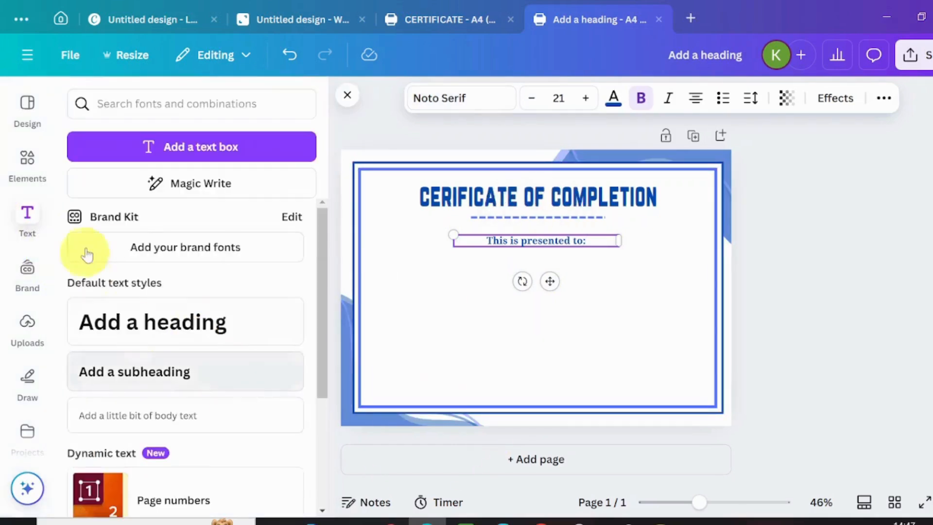
Step: Add a heading with the recipient's name set in Cinzel Decorative
{"action": "left_click", "coordinate": [125, 323]}
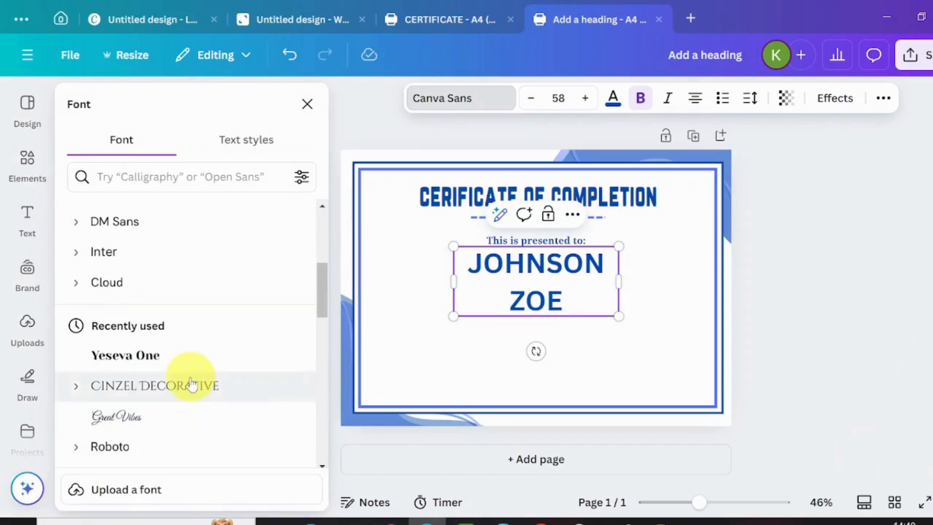
{"action": "left_click", "coordinate": [181, 396]}
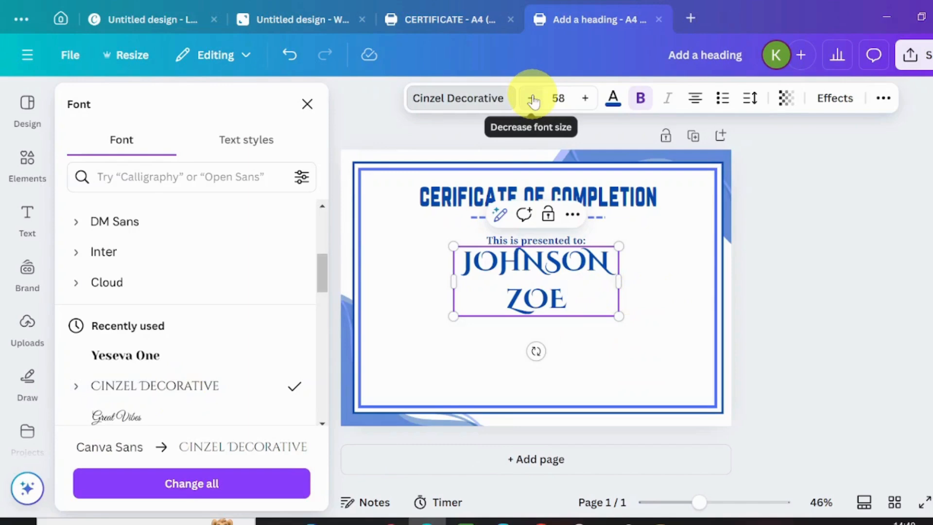
{"action": "mouse_move", "coordinate": [623, 288]}
{"action": "left_mouse_down"}
{"action": "mouse_move", "coordinate": [662, 296]}
{"action": "mouse_move", "coordinate": [623, 292]}
{"action": "left_mouse_up"}
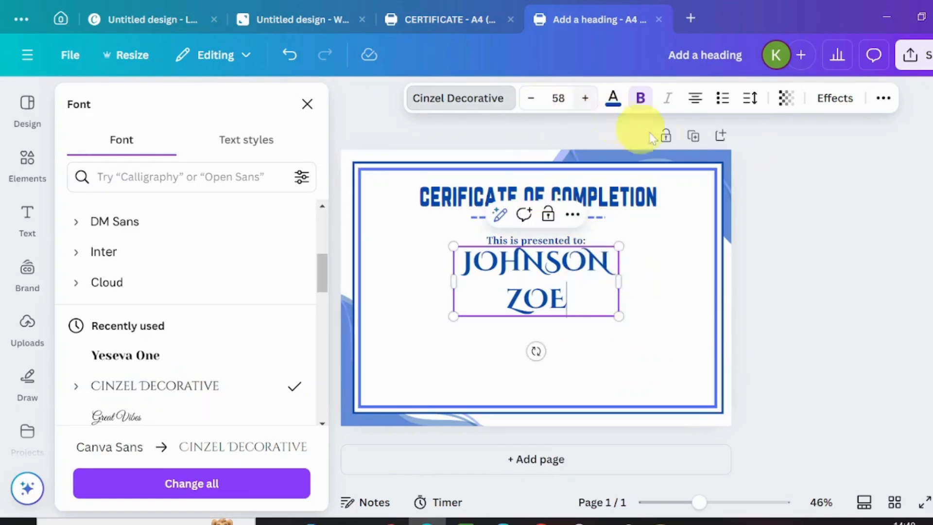
Step: Tweak the name's spacing, widen it to one line, and centre it below the subtitle
{"action": "left_click", "coordinate": [746, 112]}
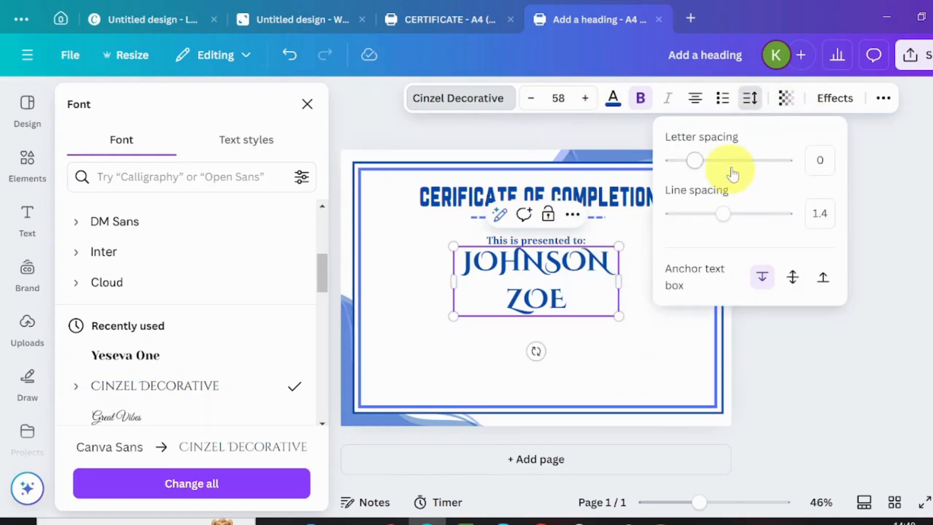
{"action": "left_click_drag", "start_coordinate": [703, 166], "coordinate": [696, 166]}
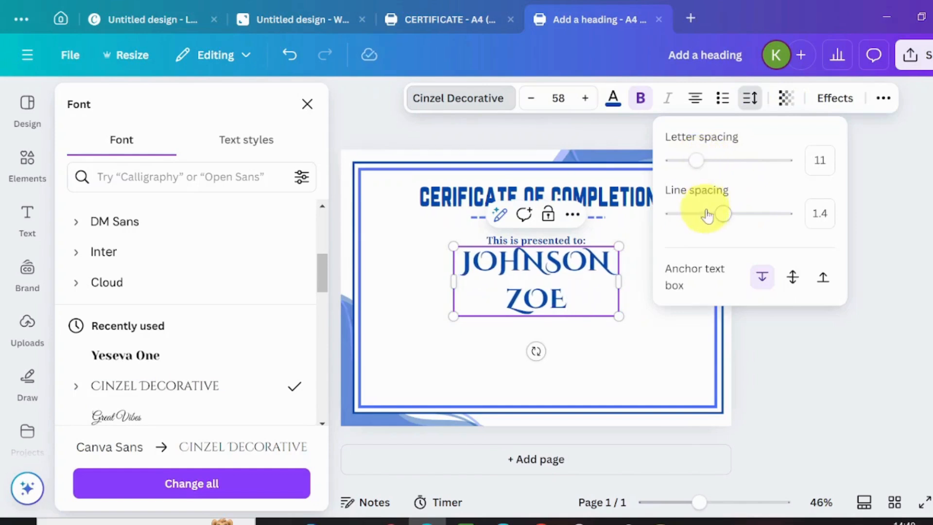
{"action": "mouse_move", "coordinate": [719, 214]}
{"action": "left_mouse_down"}
{"action": "mouse_move", "coordinate": [696, 216]}
{"action": "mouse_move", "coordinate": [704, 215]}
{"action": "left_mouse_up"}
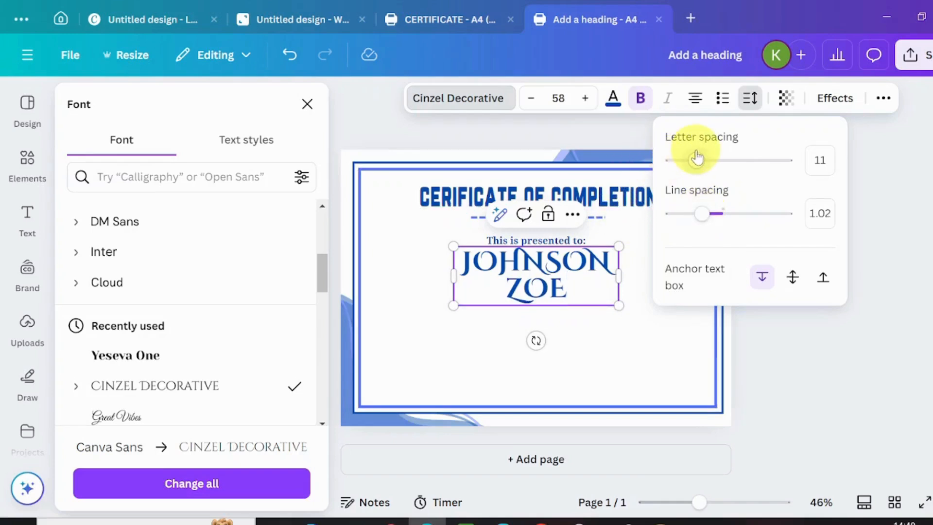
{"action": "left_click_drag", "start_coordinate": [697, 159], "coordinate": [694, 160]}
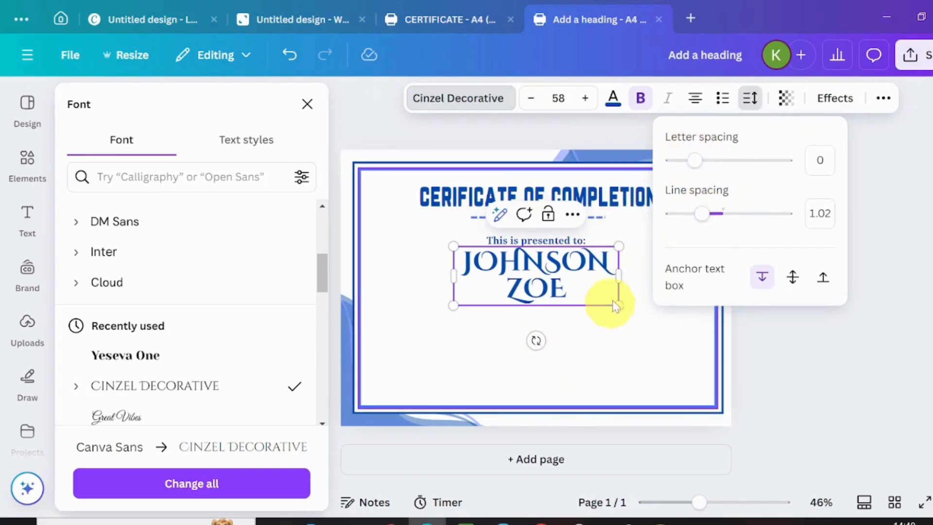
{"action": "left_click_drag", "start_coordinate": [620, 276], "coordinate": [692, 294]}
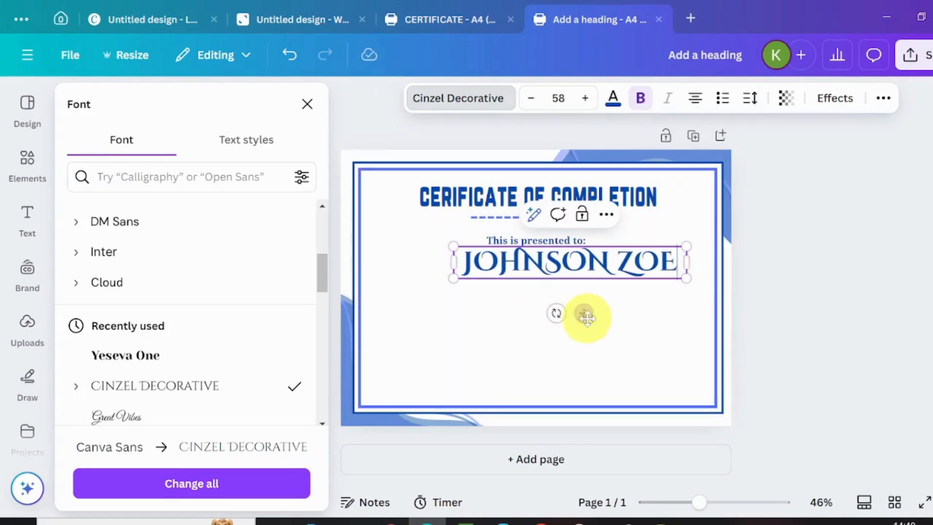
{"action": "left_click_drag", "start_coordinate": [585, 316], "coordinate": [559, 333]}
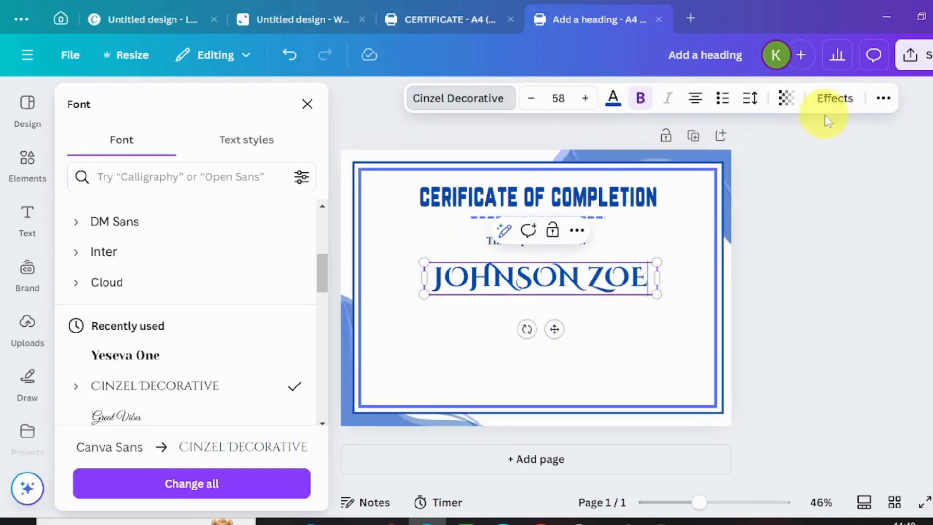
Step: Apply an Outline effect to the recipient's name, then deselect it
{"action": "left_click", "coordinate": [835, 99]}
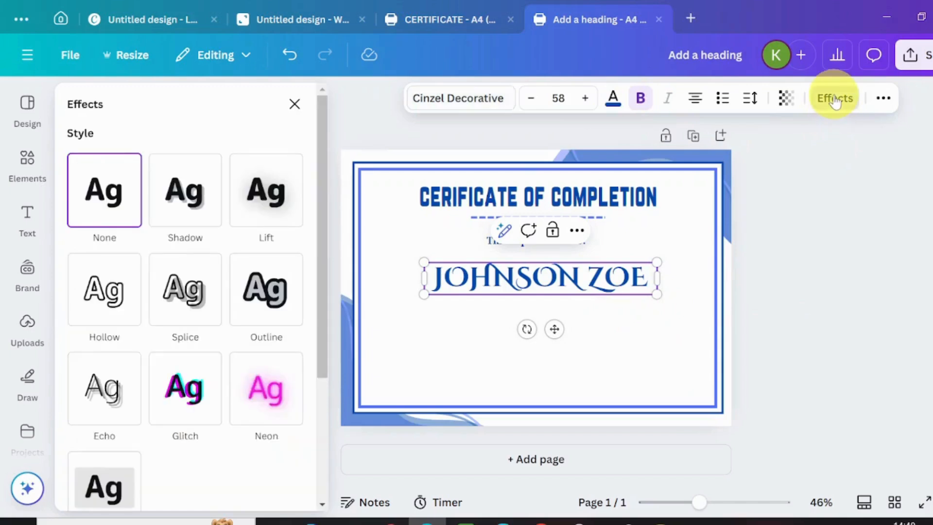
{"action": "left_click", "coordinate": [272, 314]}
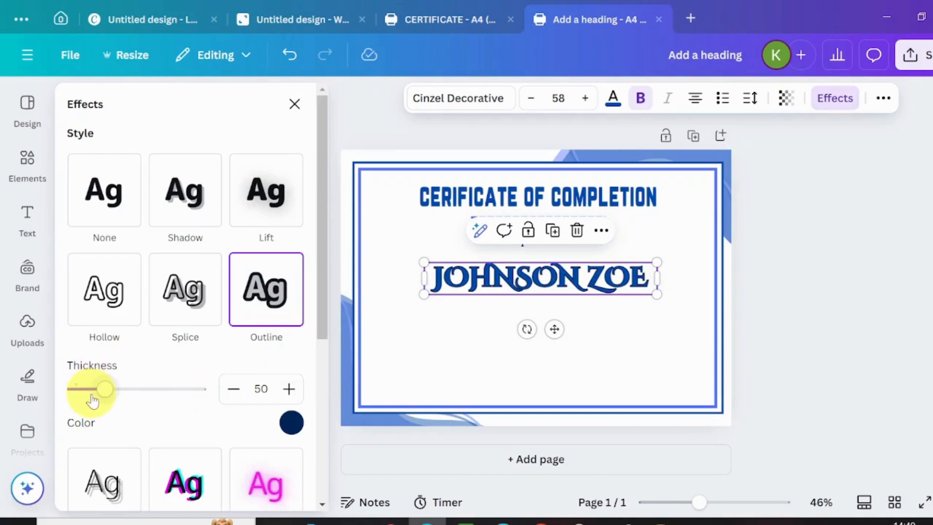
{"action": "left_click", "coordinate": [459, 349]}
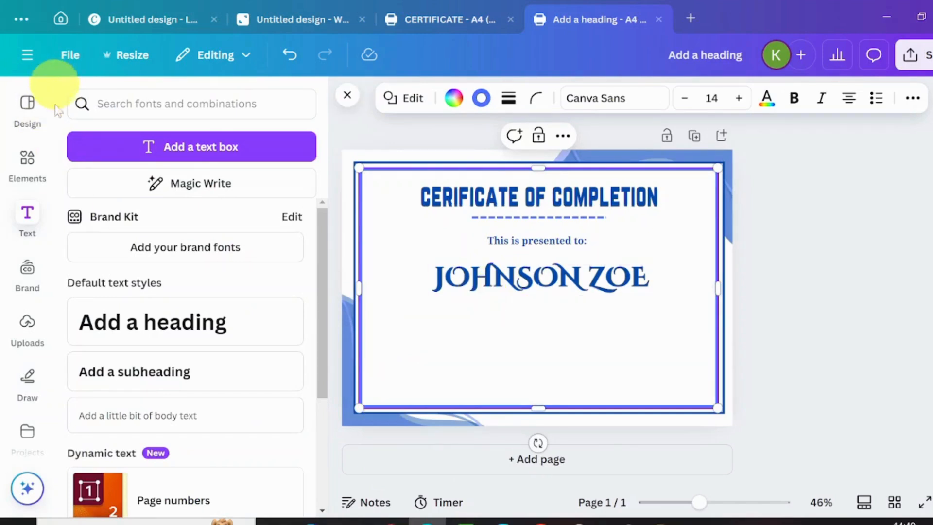
Step: Add a straight blue line and stretch it to underline the full recipient's name
{"action": "left_click", "coordinate": [42, 171]}
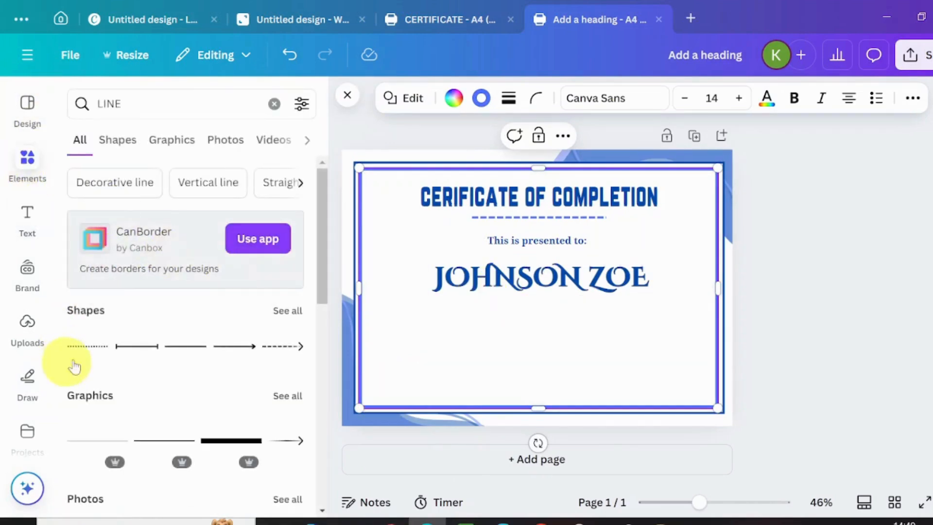
{"action": "left_click", "coordinate": [188, 356]}
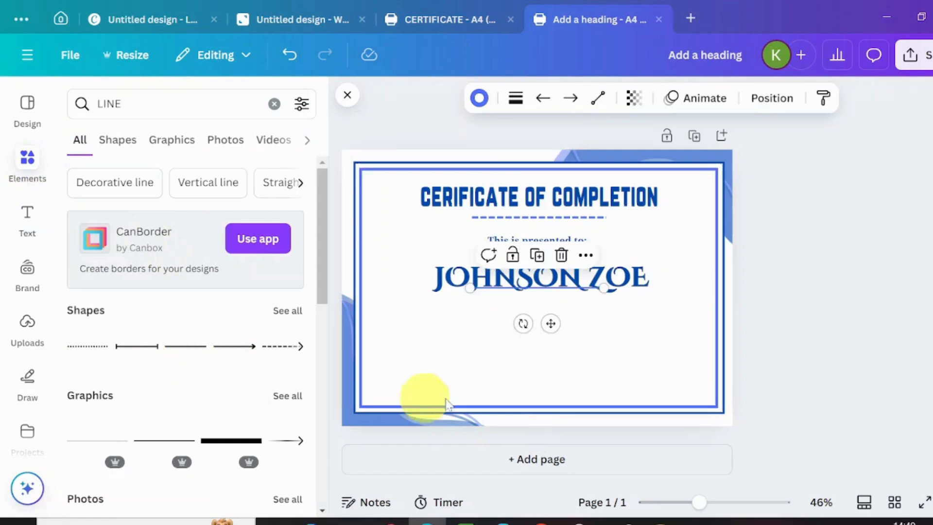
{"action": "left_click_drag", "start_coordinate": [549, 329], "coordinate": [545, 346]}
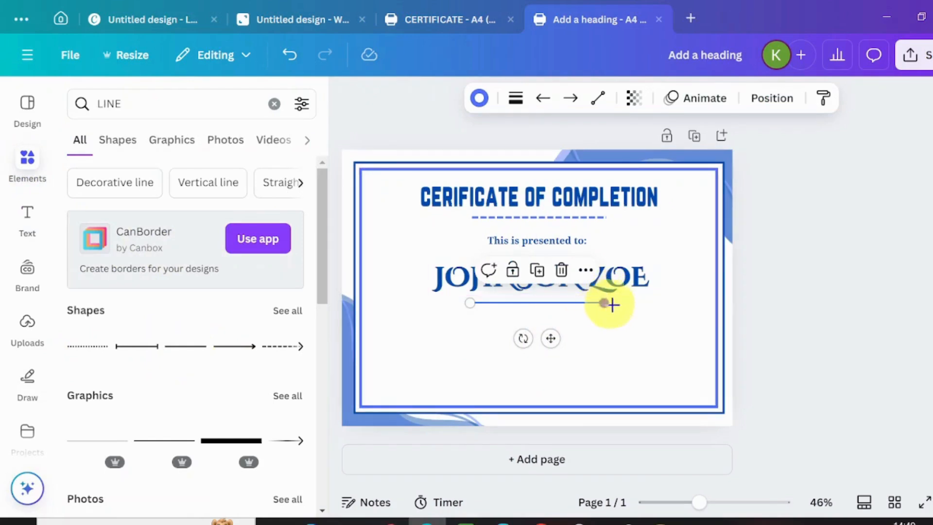
{"action": "left_click_drag", "start_coordinate": [611, 304], "coordinate": [643, 305]}
{"action": "left_click_drag", "start_coordinate": [469, 302], "coordinate": [440, 306]}
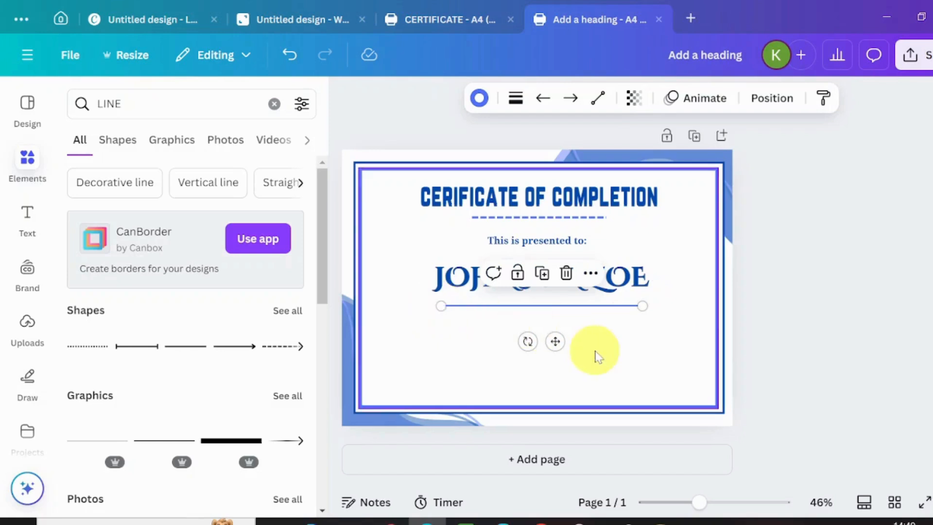
{"action": "left_click_drag", "start_coordinate": [554, 343], "coordinate": [554, 328]}
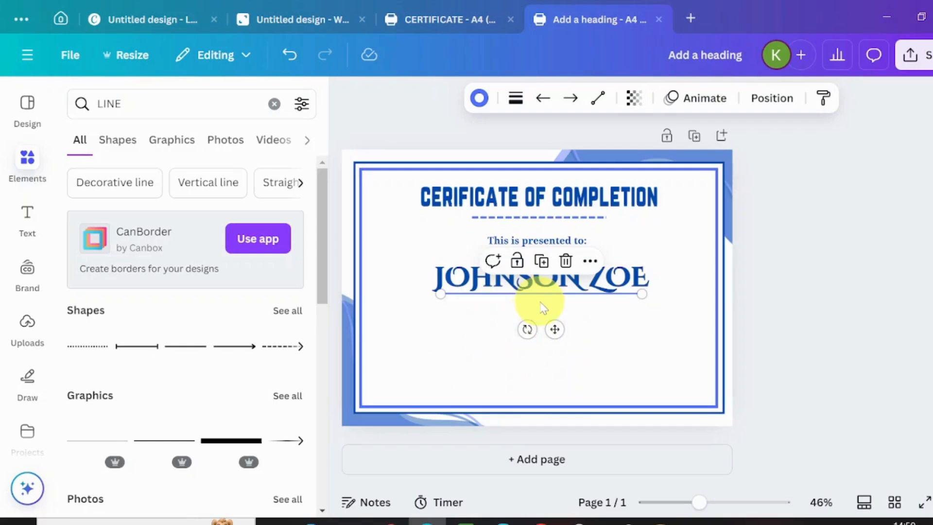
{"action": "left_click", "coordinate": [474, 346]}
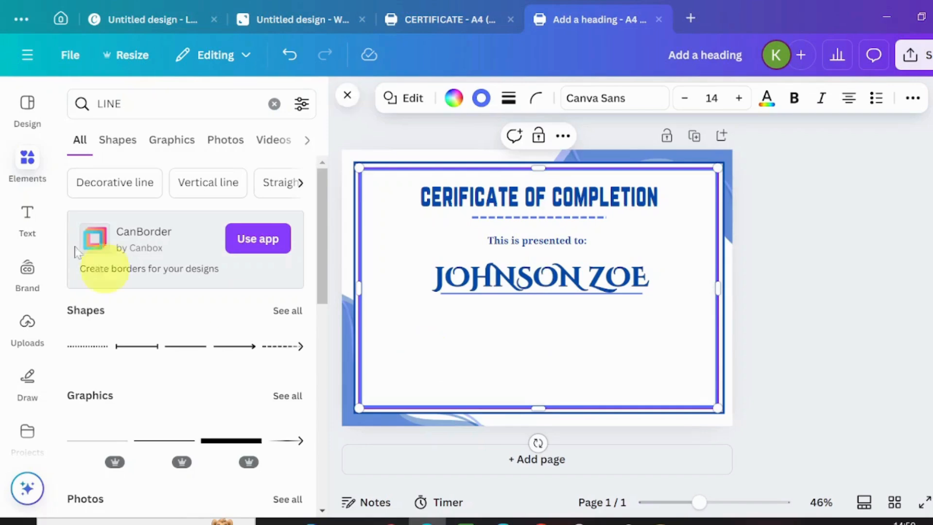
Step: Add a subheading below the name and paste in the internship description
{"action": "left_click", "coordinate": [28, 224]}
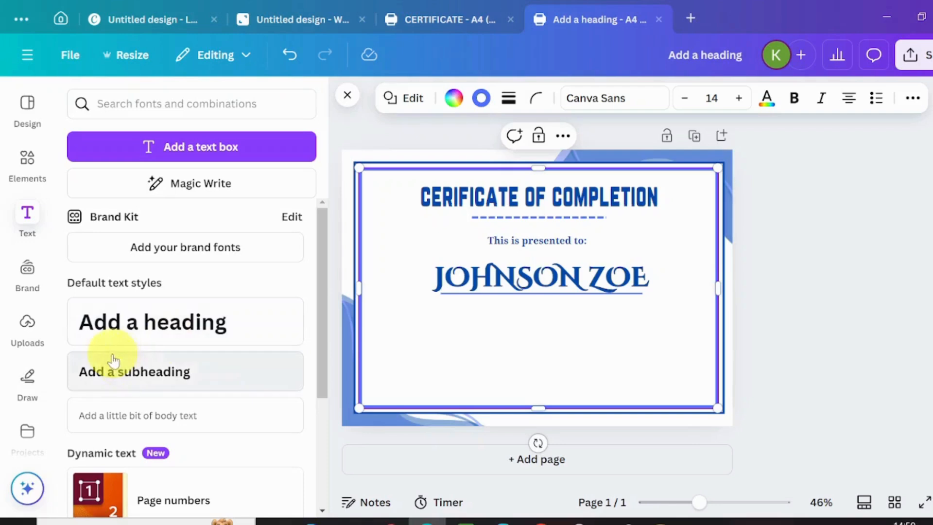
{"action": "left_click_drag", "start_coordinate": [146, 377], "coordinate": [561, 400]}
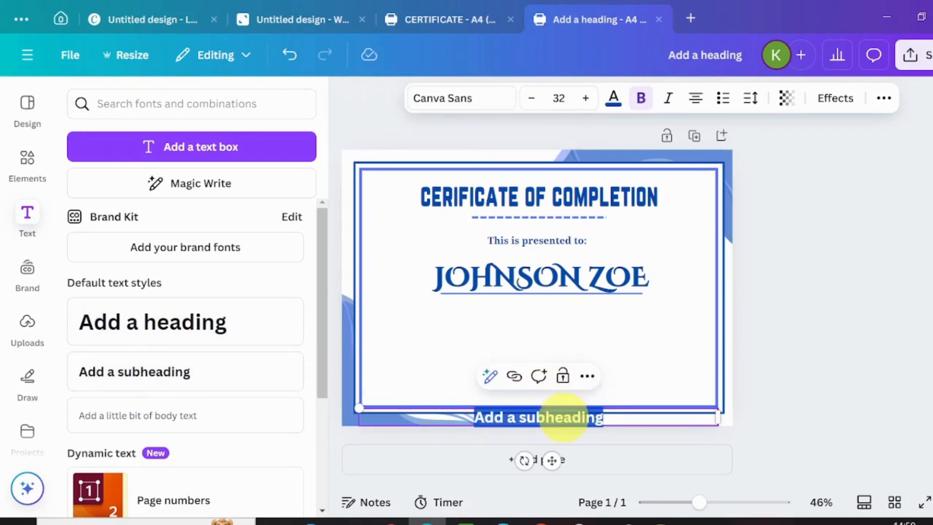
{"action": "left_click_drag", "start_coordinate": [548, 458], "coordinate": [545, 358]}
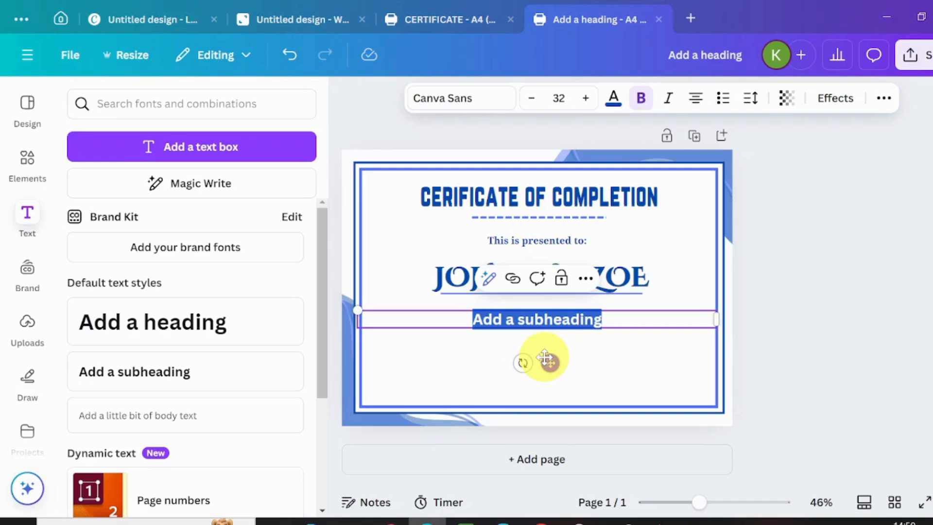
{"action": "type", "text": "completed a four-month internship as a graphic designer at Distilling Insights academy"}
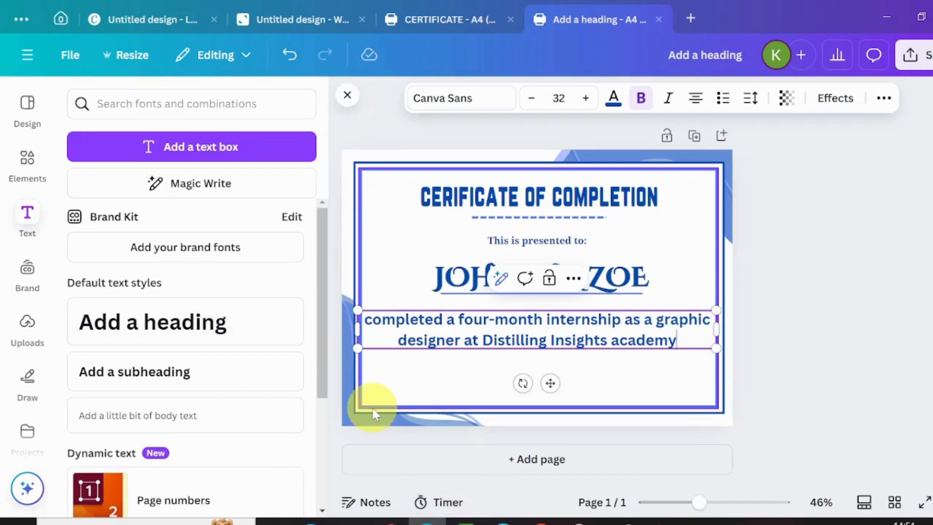
Step: Set the description in Yeseva One and reduce it to size 17
{"action": "left_click", "coordinate": [496, 99]}
{"action": "left_click", "coordinate": [121, 422]}
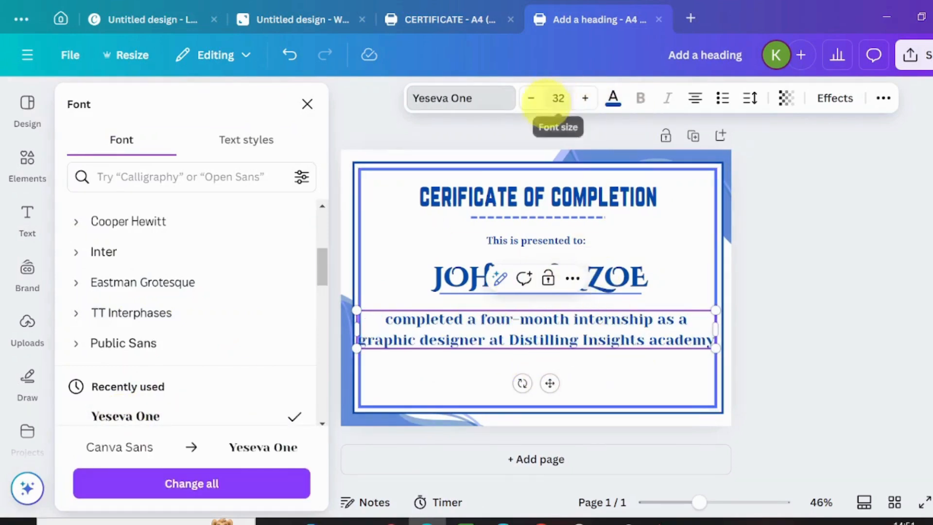
{"action": "left_click", "coordinate": [535, 100]}
{"action": "left_click", "coordinate": [534, 100]}
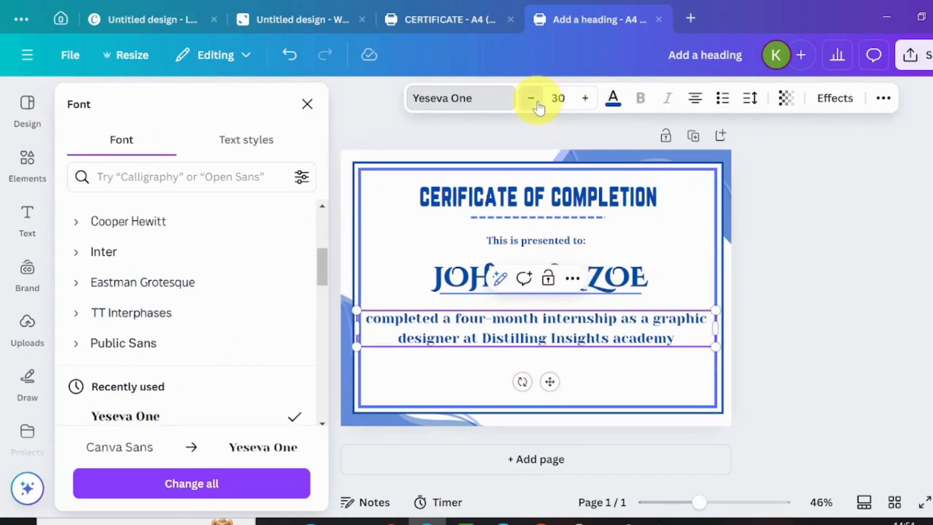
{"action": "left_click", "coordinate": [534, 99]}
{"action": "left_click", "coordinate": [535, 100]}
{"action": "left_click", "coordinate": [534, 100]}
{"action": "left_click", "coordinate": [534, 100]}
{"action": "left_click", "coordinate": [534, 100]}
{"action": "left_click", "coordinate": [534, 100]}
{"action": "left_click", "coordinate": [534, 99]}
{"action": "left_click", "coordinate": [534, 100]}
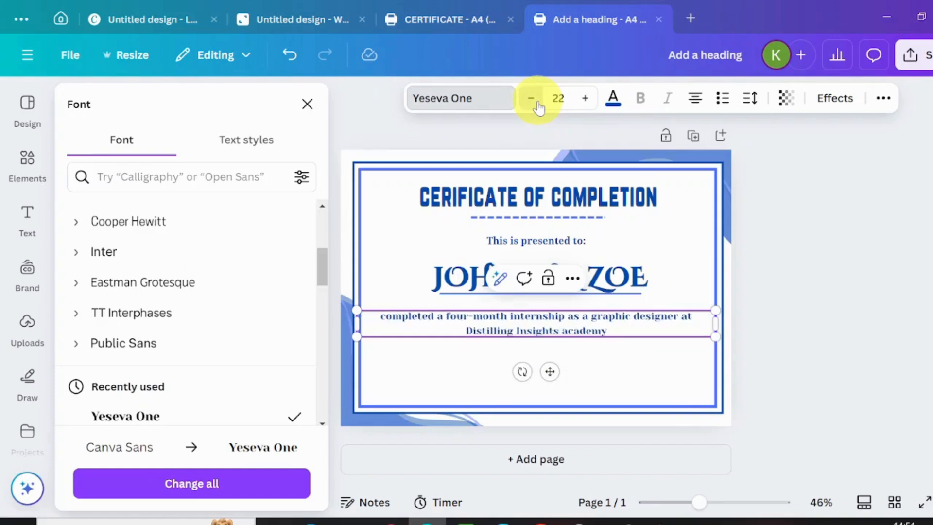
{"action": "left_click", "coordinate": [535, 99]}
{"action": "left_click", "coordinate": [535, 99]}
{"action": "left_click", "coordinate": [535, 99]}
{"action": "left_click", "coordinate": [535, 99]}
{"action": "left_click", "coordinate": [534, 99]}
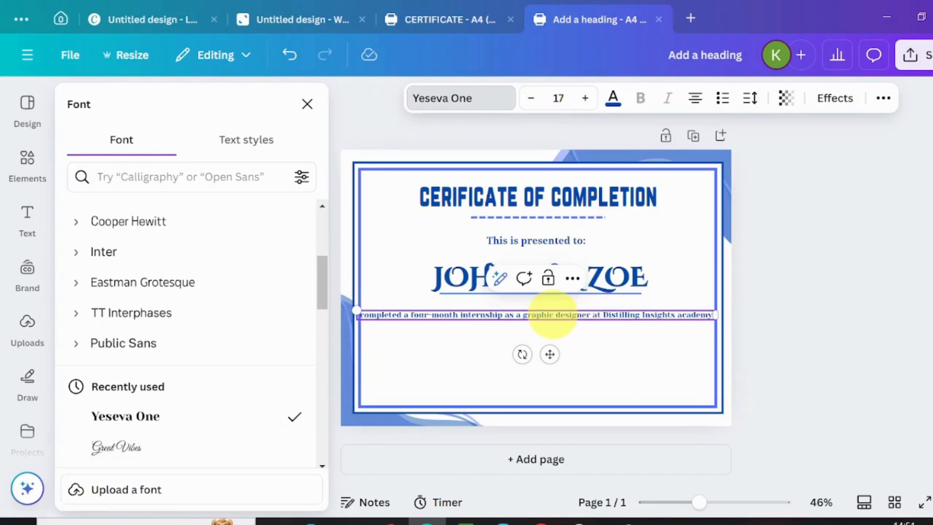
Step: Break the description into two lines after 'graphic' and centre it under the name
{"action": "left_click", "coordinate": [554, 315]}
{"action": "key", "text": "Return"}
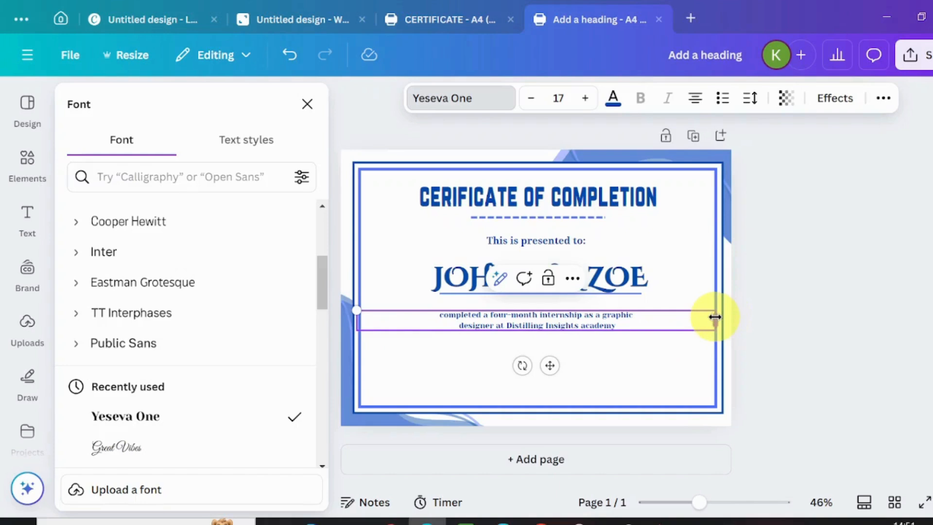
{"action": "left_click_drag", "start_coordinate": [715, 317], "coordinate": [553, 318]}
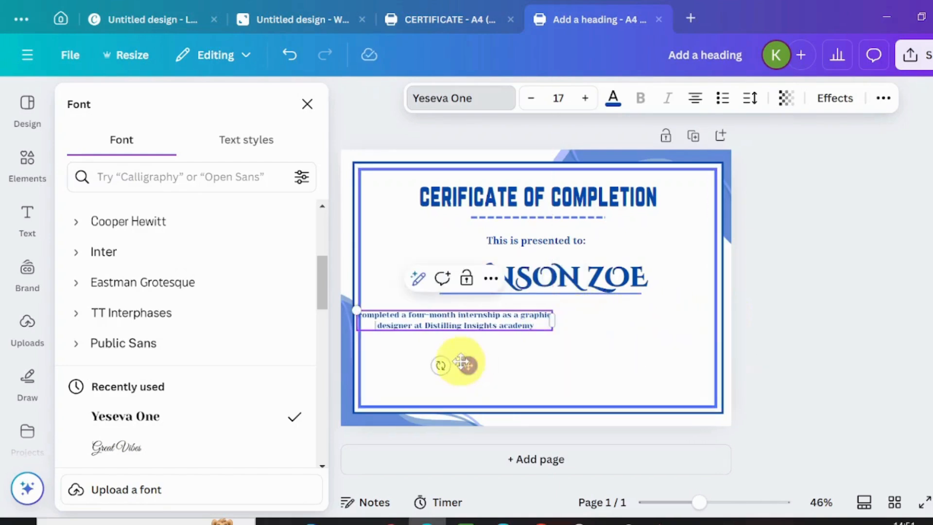
{"action": "left_click_drag", "start_coordinate": [470, 364], "coordinate": [561, 359]}
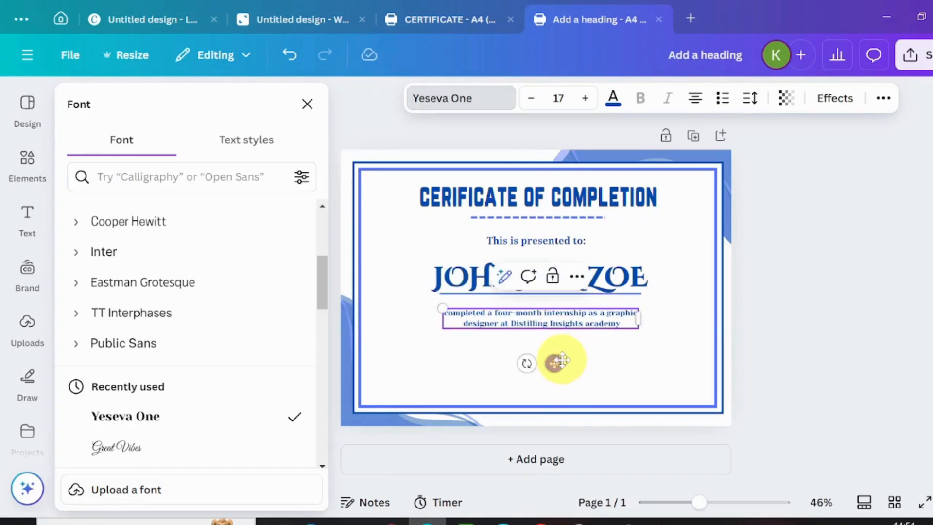
{"action": "left_click", "coordinate": [431, 384]}
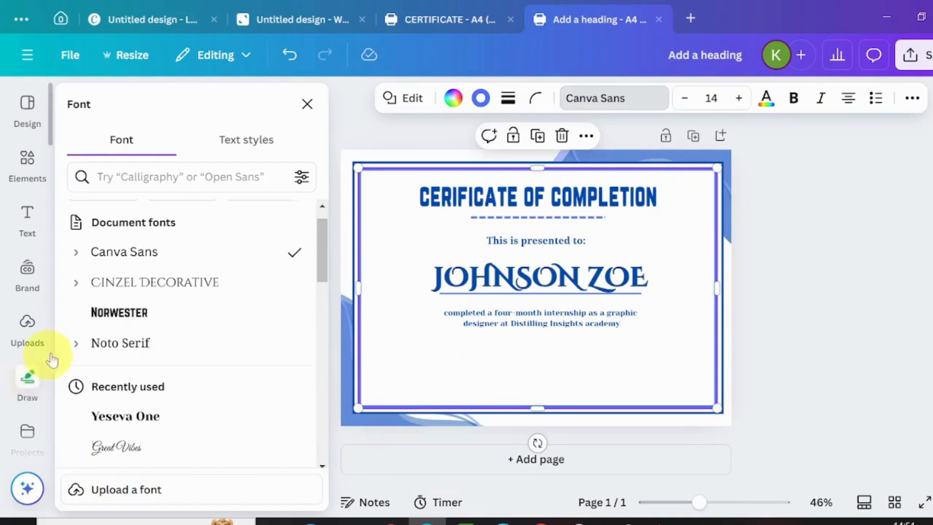
Step: Add the recently used blue line and place it lower left as a signature line
{"action": "left_click", "coordinate": [27, 165]}
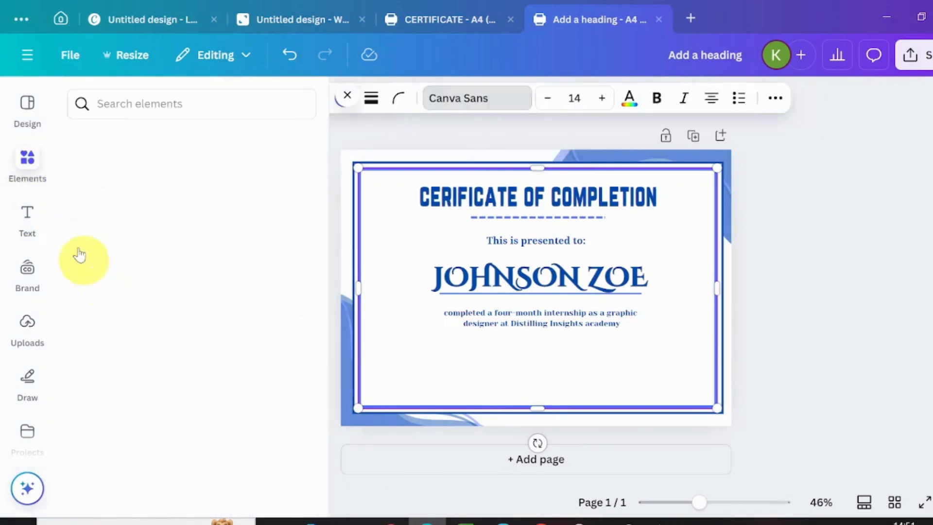
{"action": "left_click", "coordinate": [94, 237]}
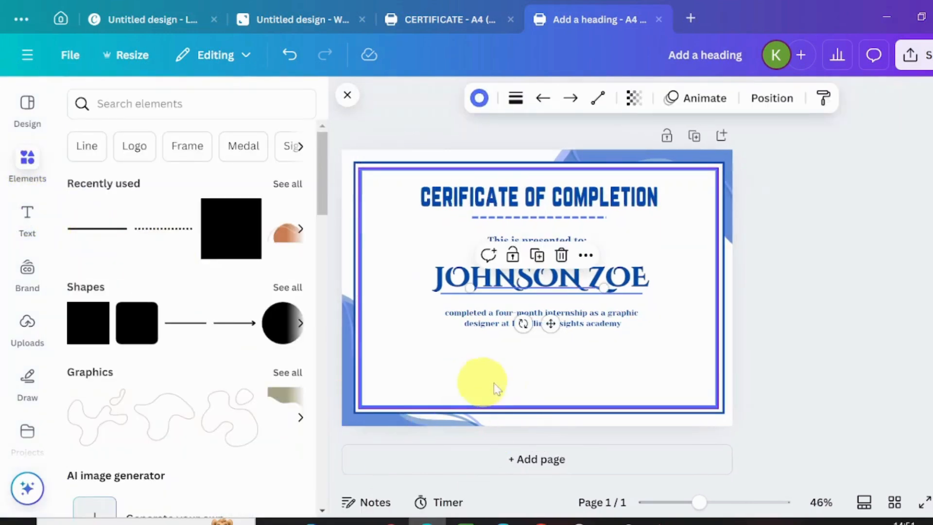
{"action": "left_click_drag", "start_coordinate": [551, 326], "coordinate": [467, 415]}
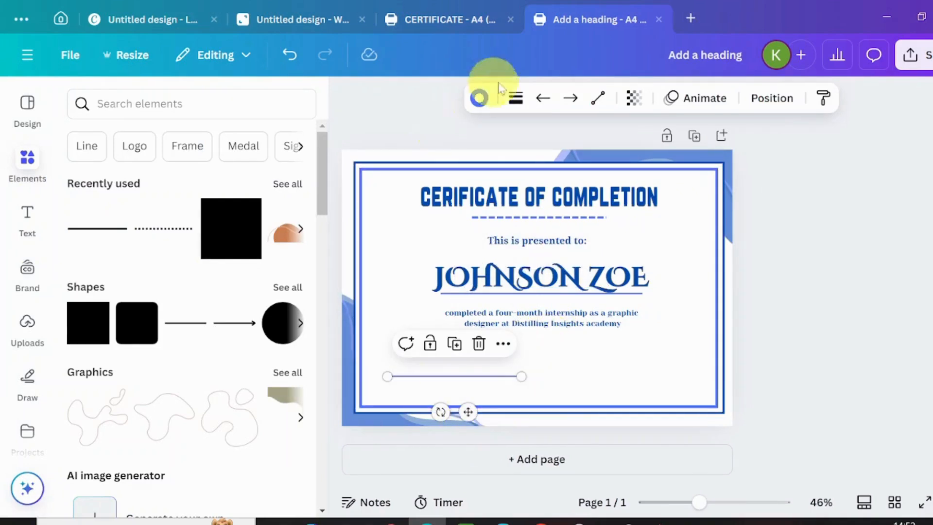
{"action": "left_click", "coordinate": [692, 283]}
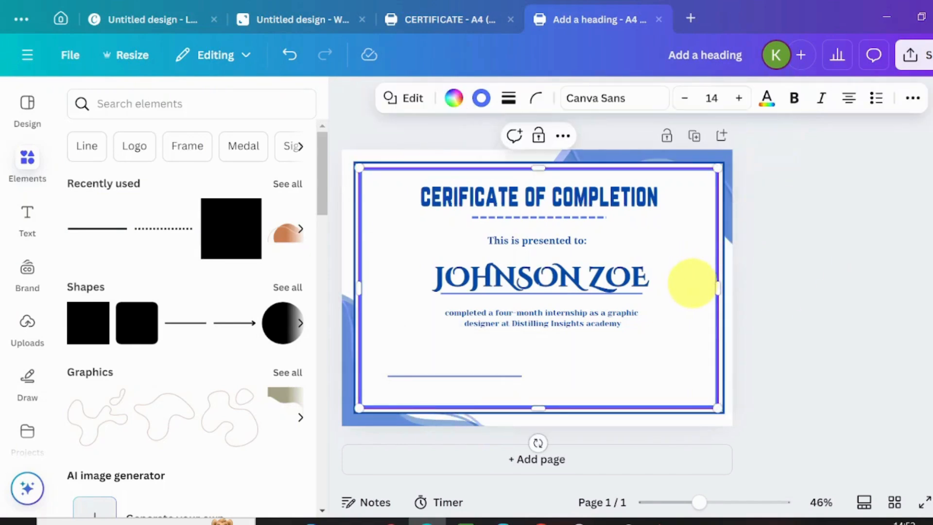
{"action": "left_click", "coordinate": [907, 100]}
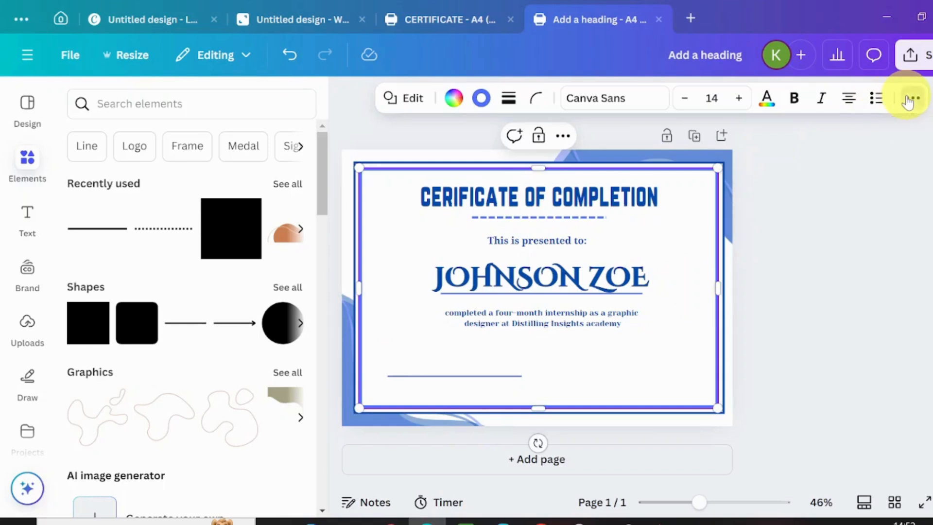
{"action": "left_click", "coordinate": [849, 139]}
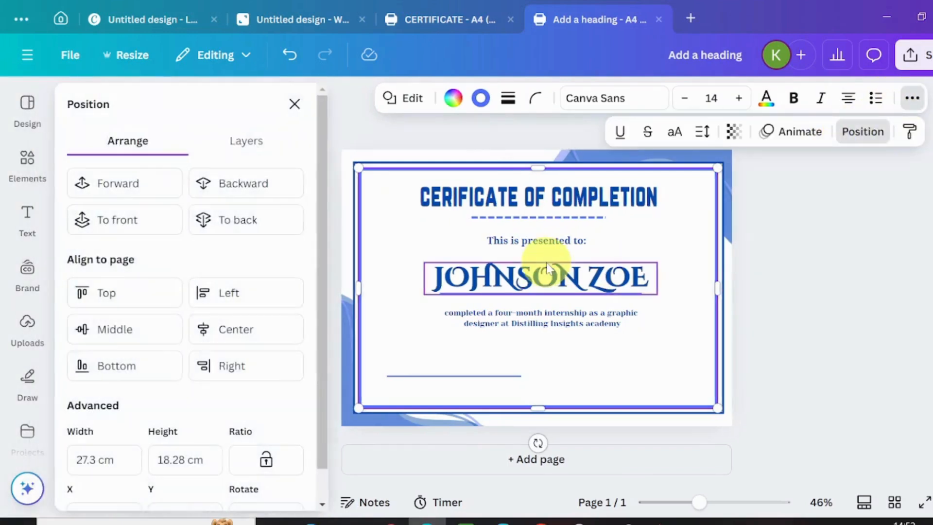
Step: Move the bottom-left and top-right blue wave layers above the white panel layers
{"action": "left_click", "coordinate": [282, 144]}
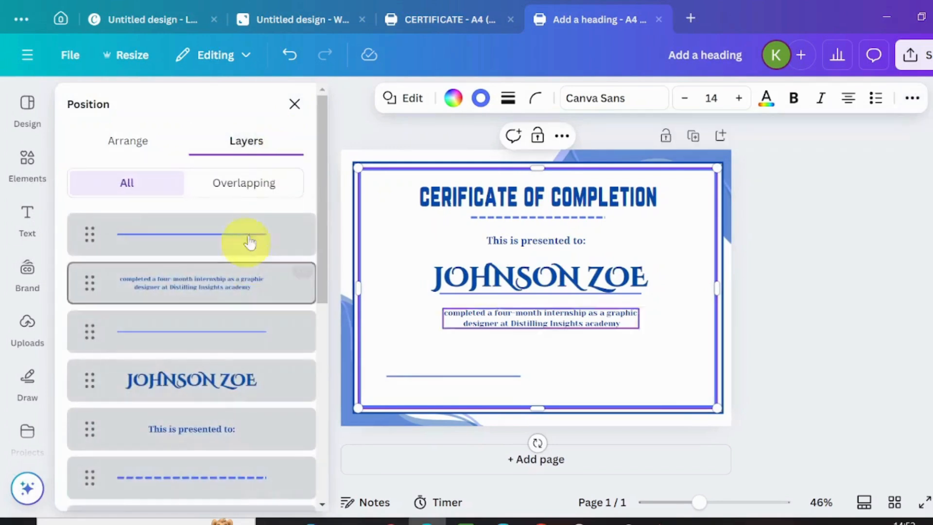
{"action": "left_click_drag", "start_coordinate": [318, 296], "coordinate": [303, 490]}
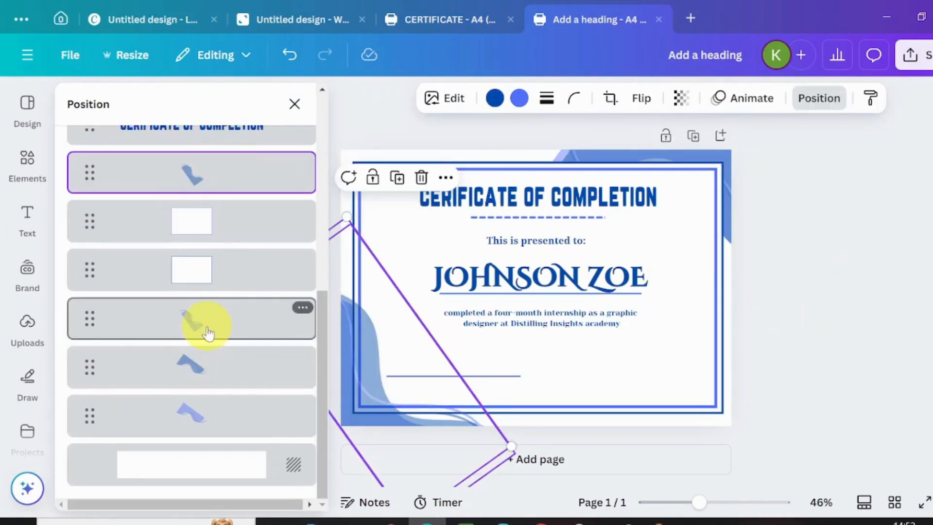
{"action": "left_click", "coordinate": [194, 413]}
{"action": "left_click_drag", "start_coordinate": [192, 415], "coordinate": [240, 253]}
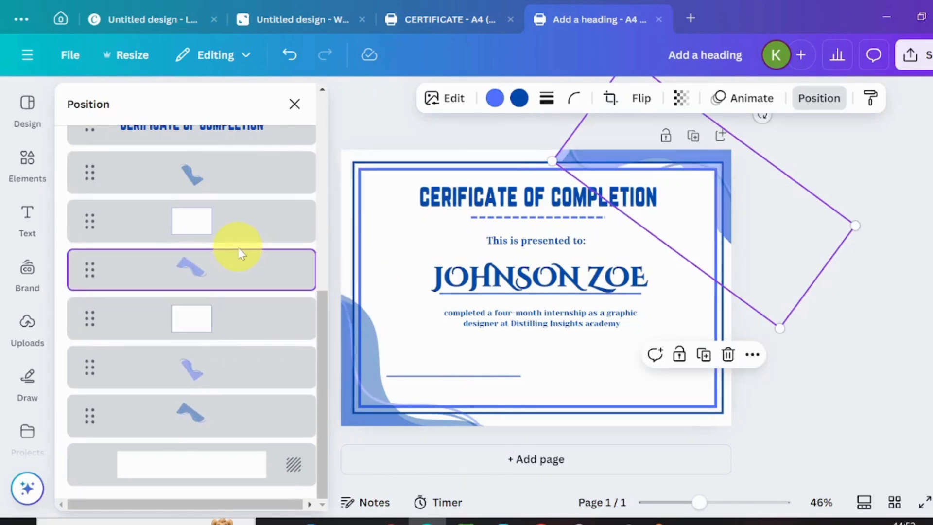
{"action": "left_click_drag", "start_coordinate": [228, 421], "coordinate": [266, 204]}
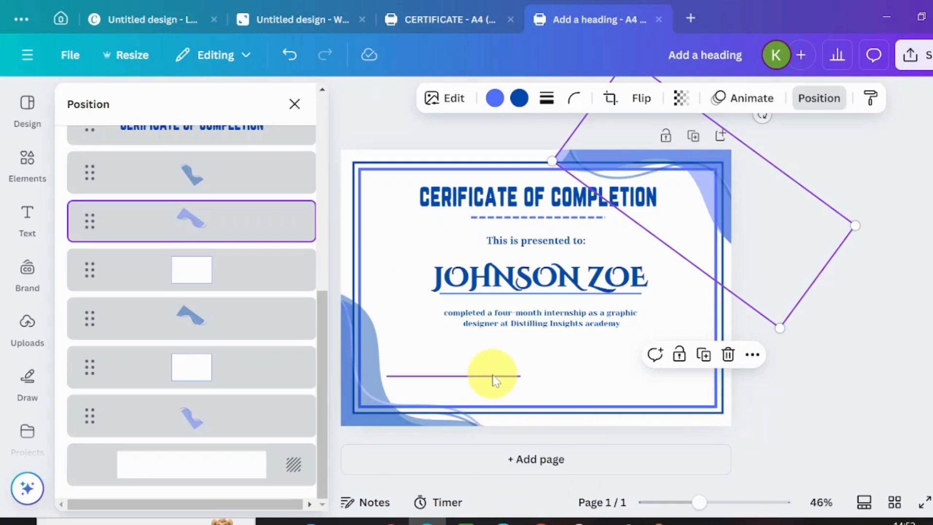
Step: Add a subheading text box at lower left and move the thin line above it
{"action": "left_click", "coordinate": [26, 217]}
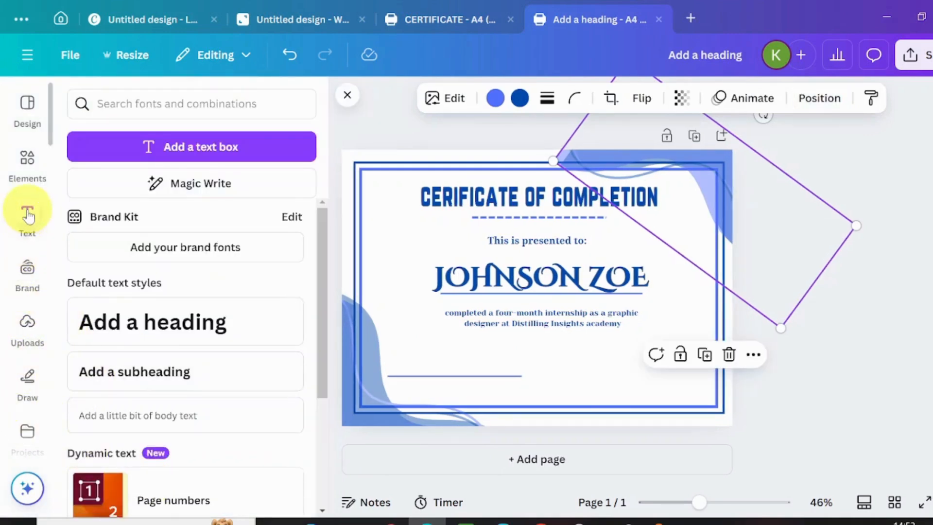
{"action": "left_click", "coordinate": [137, 381]}
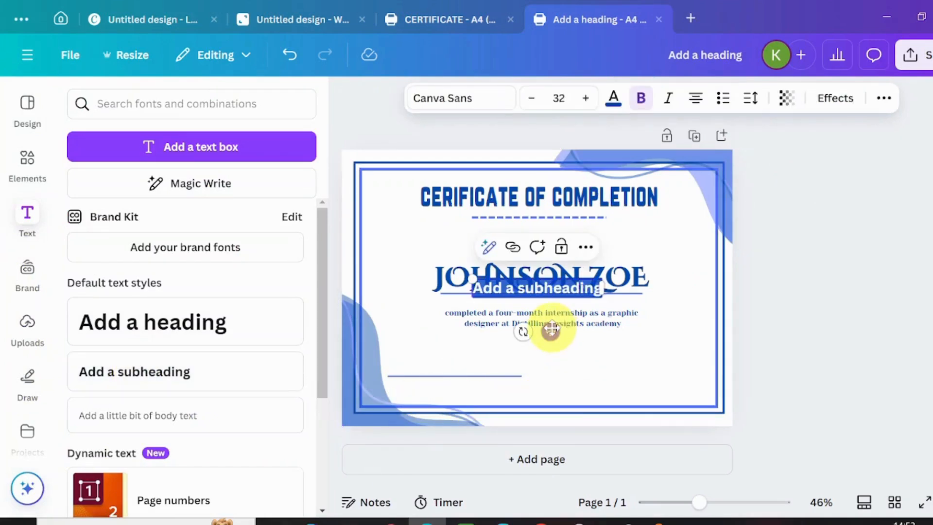
{"action": "left_click_drag", "start_coordinate": [550, 329], "coordinate": [468, 432]}
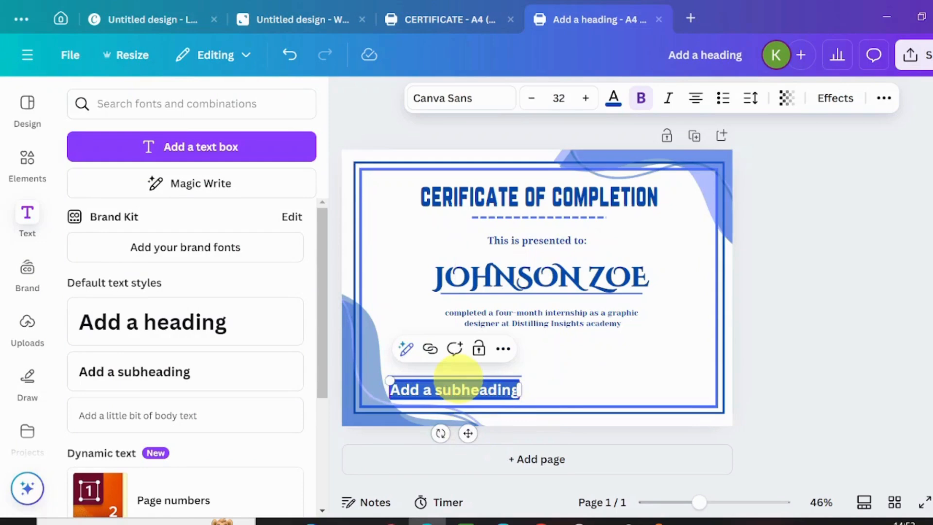
{"action": "left_click", "coordinate": [543, 380]}
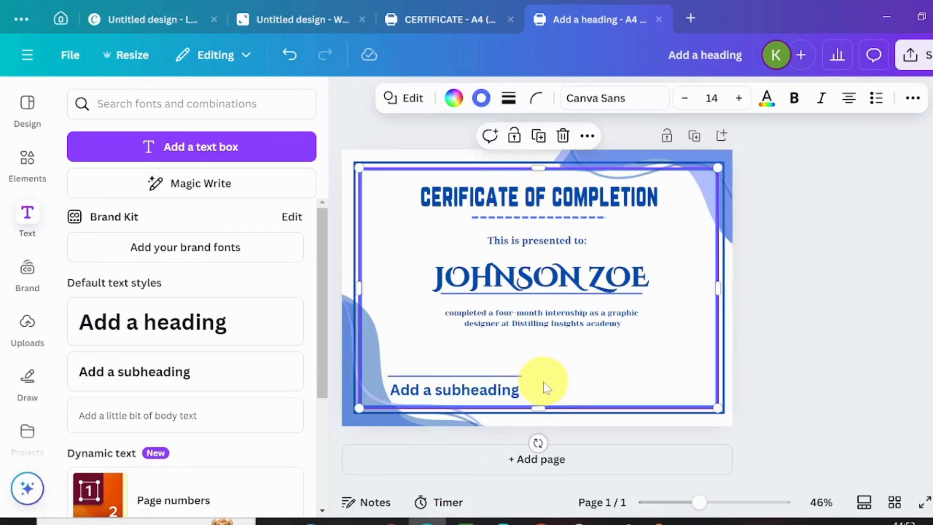
{"action": "left_click", "coordinate": [468, 376]}
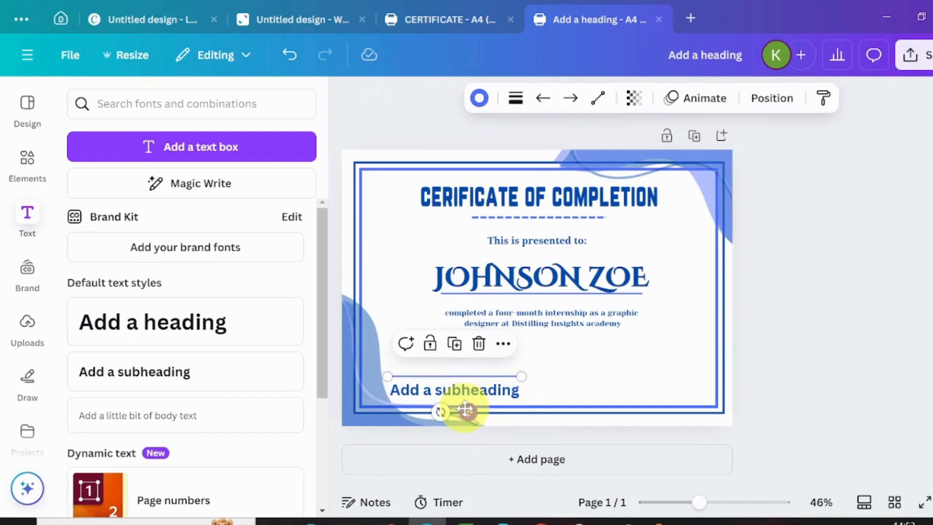
{"action": "left_click_drag", "start_coordinate": [466, 411], "coordinate": [443, 379]}
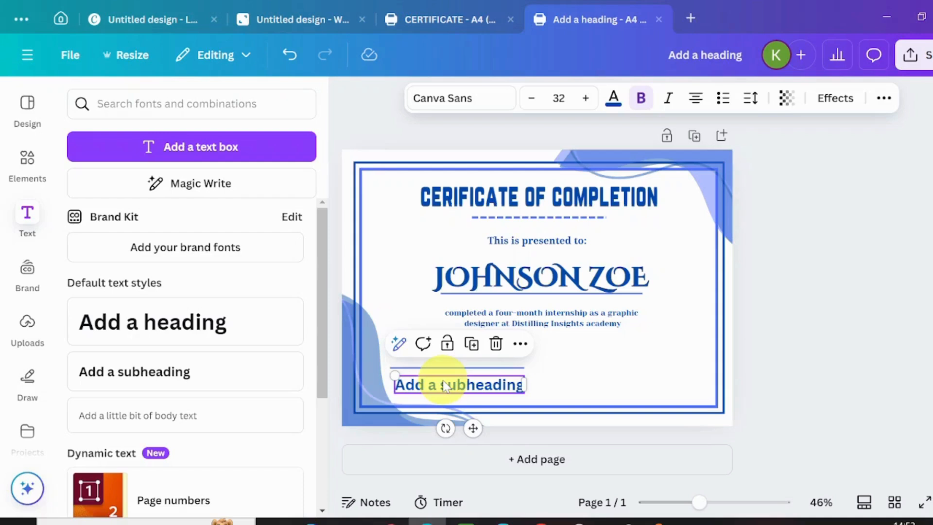
Step: Replace the subheading with the signatory's name in Norwester size 29, set under the line
{"action": "double_click", "coordinate": [445, 385]}
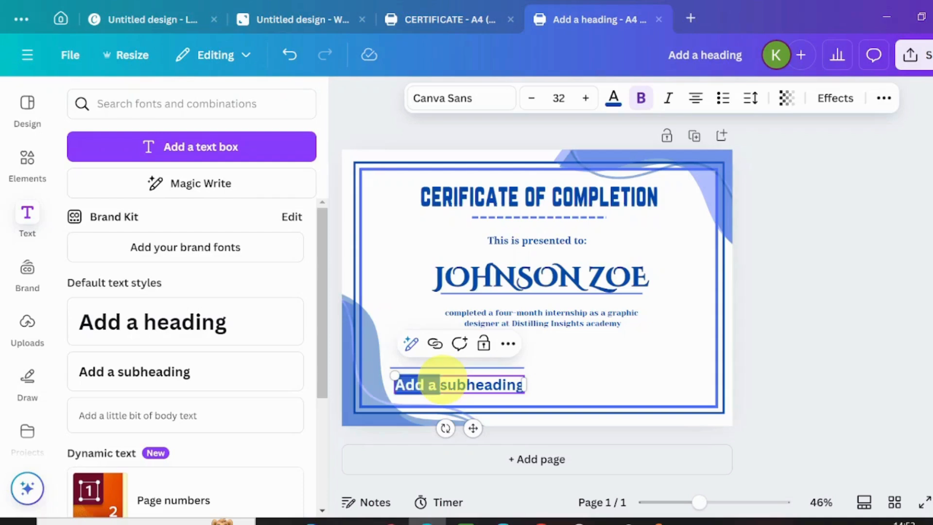
{"action": "key", "text": "BackSpace"}
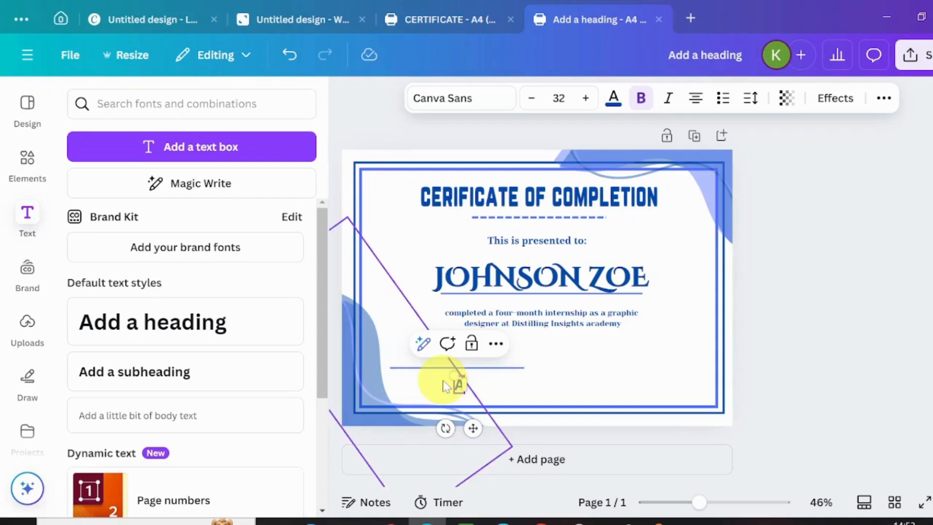
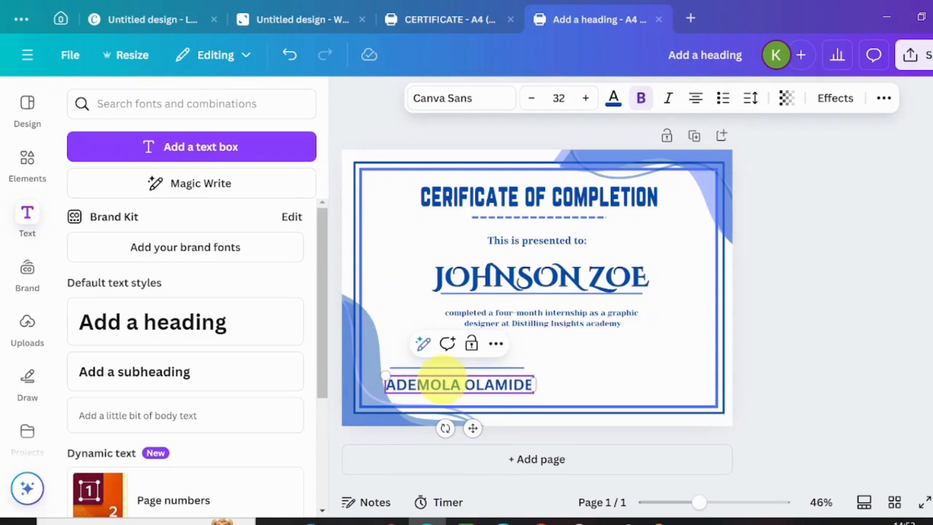
{"action": "left_click", "coordinate": [459, 103]}
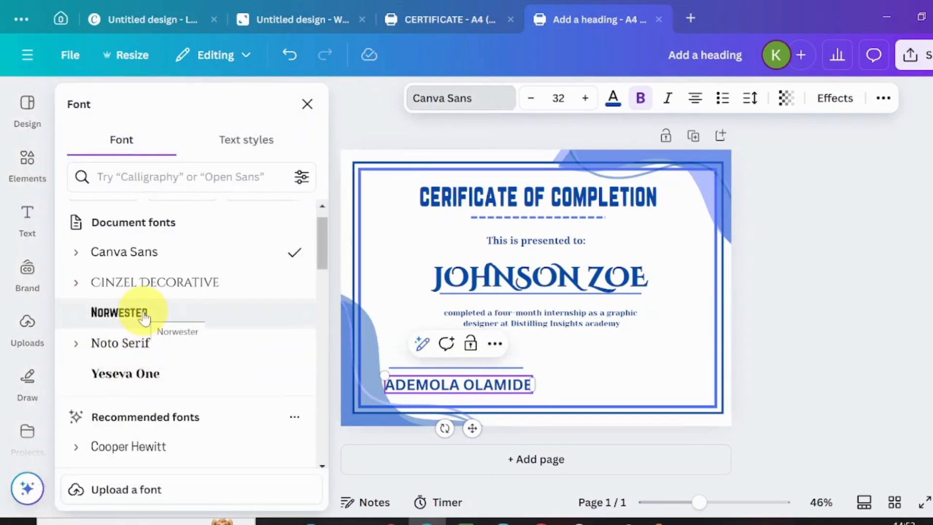
{"action": "left_click", "coordinate": [144, 317]}
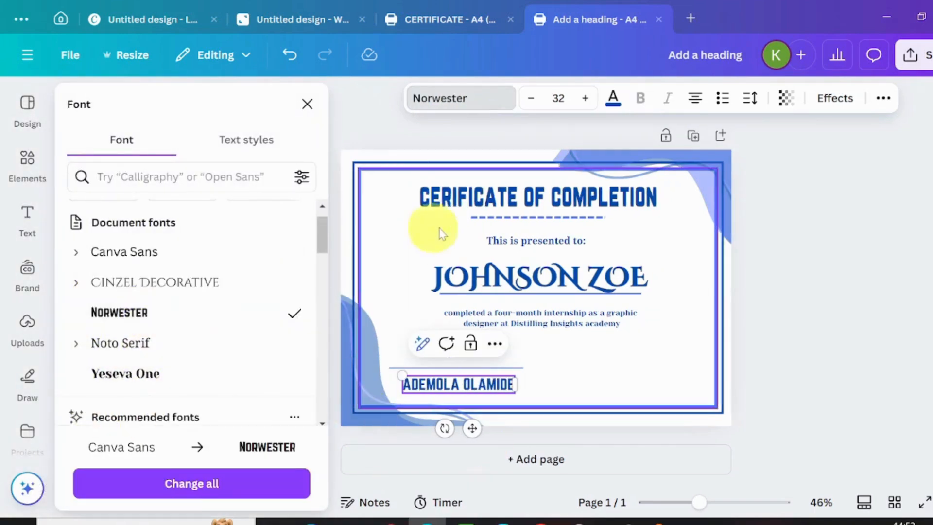
{"action": "left_click", "coordinate": [525, 107]}
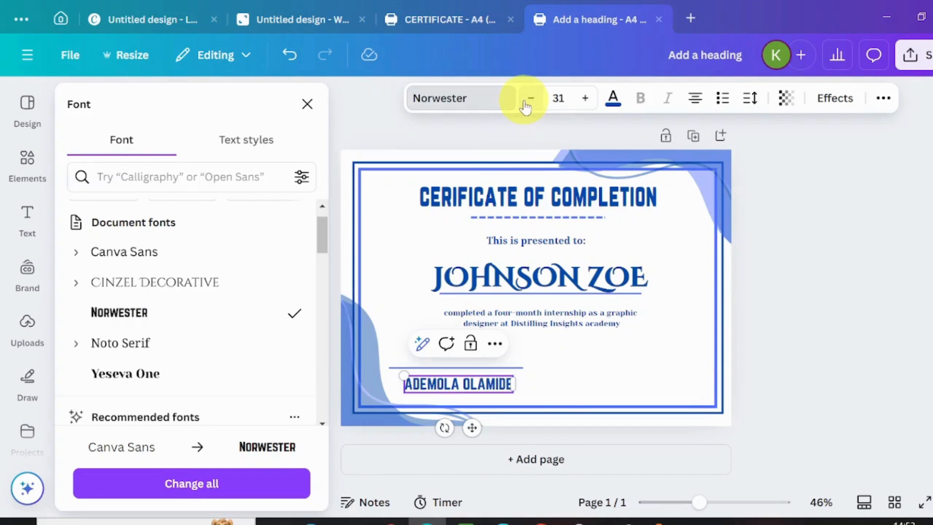
{"action": "left_click", "coordinate": [526, 107]}
{"action": "left_click", "coordinate": [525, 107]}
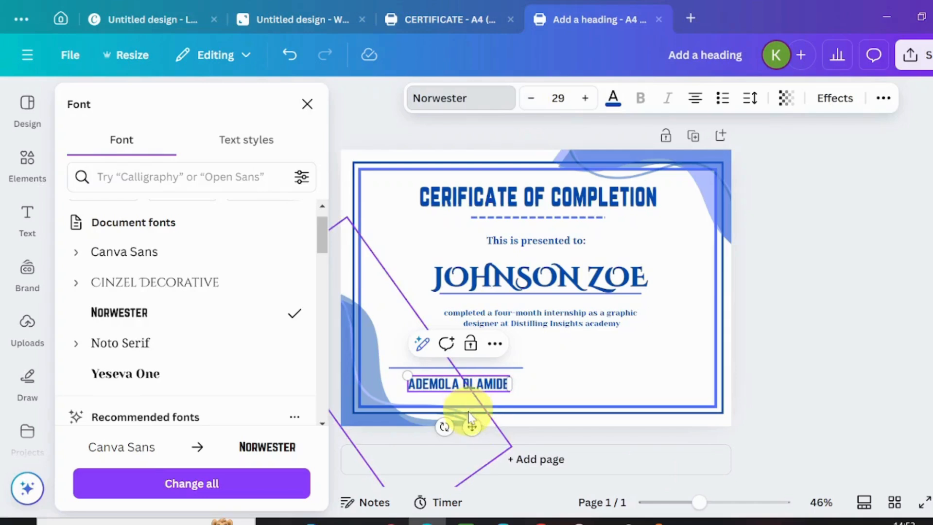
{"action": "mouse_move", "coordinate": [469, 422]}
{"action": "left_mouse_down"}
{"action": "mouse_move", "coordinate": [454, 421]}
{"action": "mouse_move", "coordinate": [462, 422]}
{"action": "left_mouse_up"}
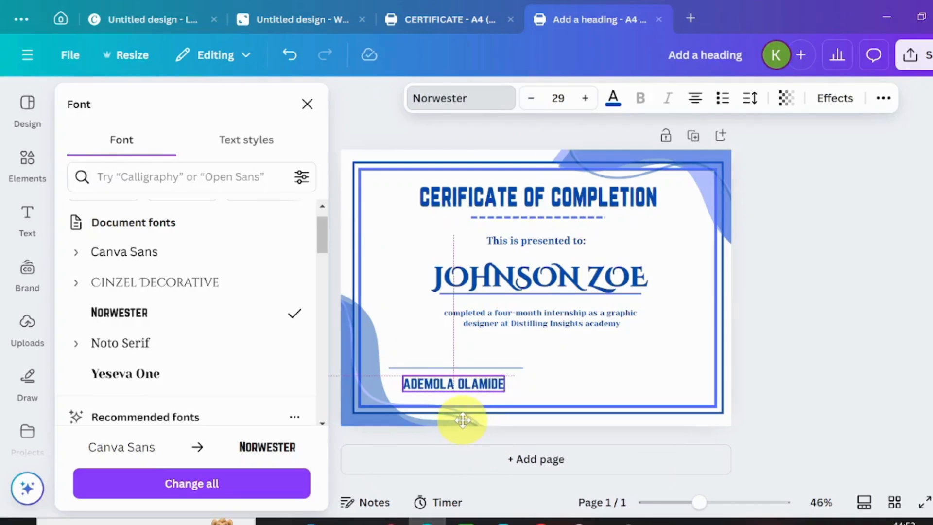
{"action": "left_click_drag", "start_coordinate": [462, 419], "coordinate": [453, 425]}
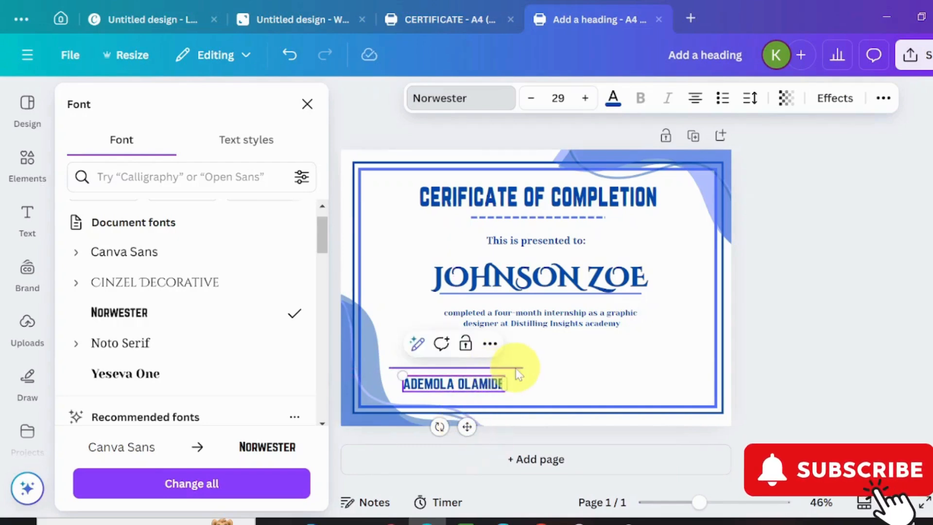
{"action": "left_click", "coordinate": [518, 368]}
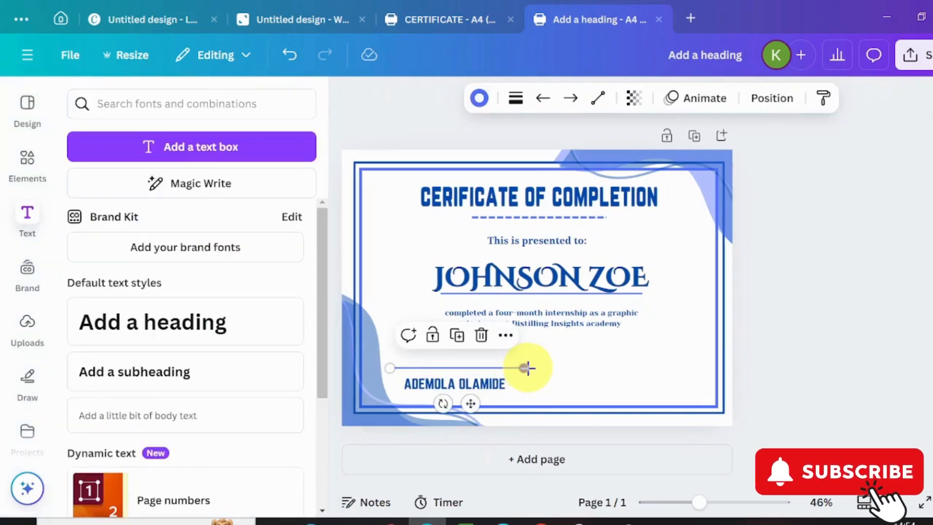
Step: Trim the signature line's right end to the name's width and centre it above the name
{"action": "left_click_drag", "start_coordinate": [526, 368], "coordinate": [519, 368]}
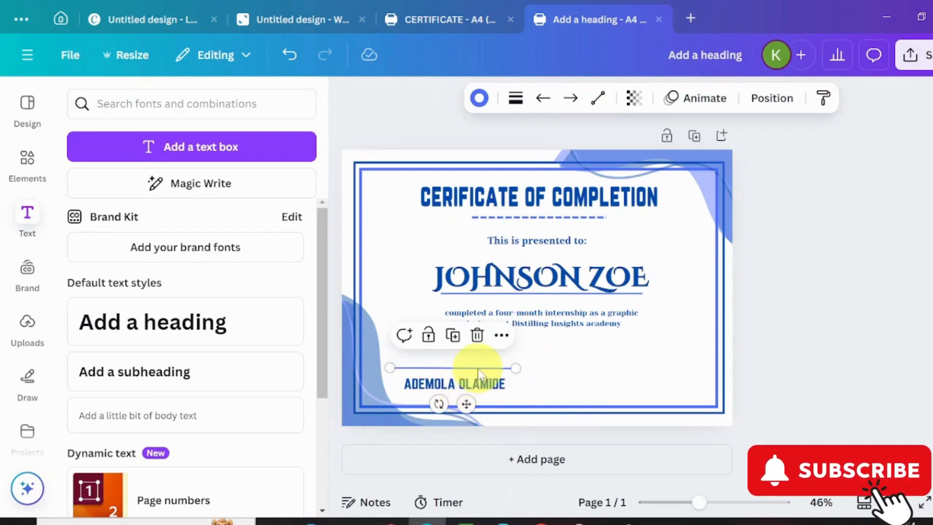
{"action": "left_click_drag", "start_coordinate": [466, 404], "coordinate": [475, 400]}
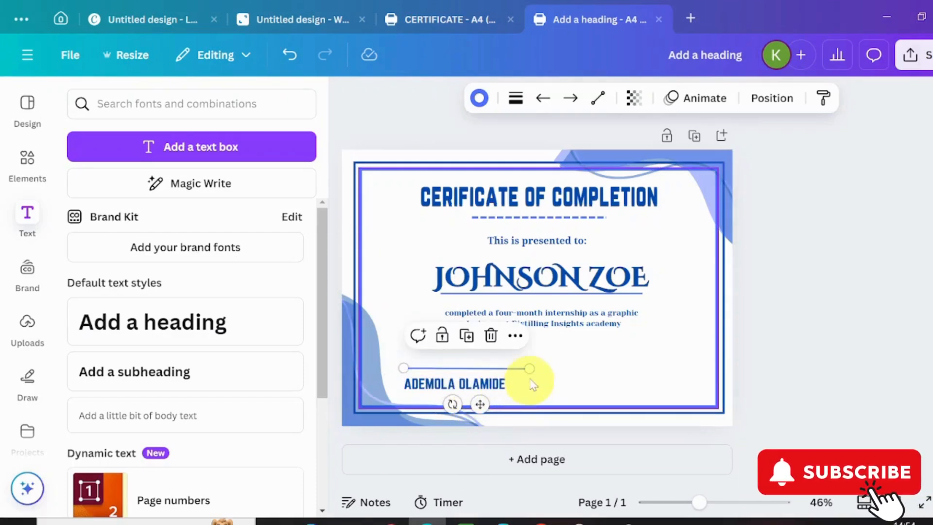
{"action": "left_click_drag", "start_coordinate": [529, 369], "coordinate": [516, 371]}
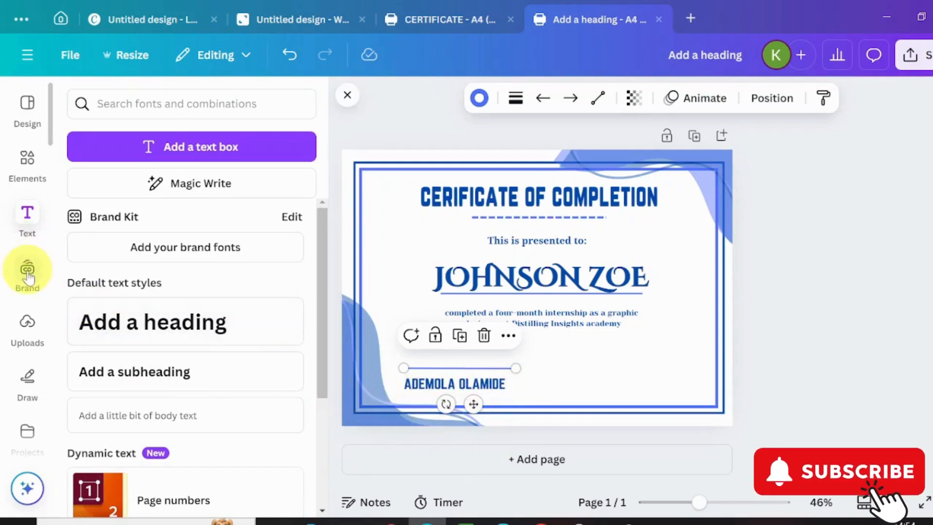
Step: Add a 'Director' body text in Noto Serif, size 21, beneath the signatory's name
{"action": "left_click", "coordinate": [161, 417]}
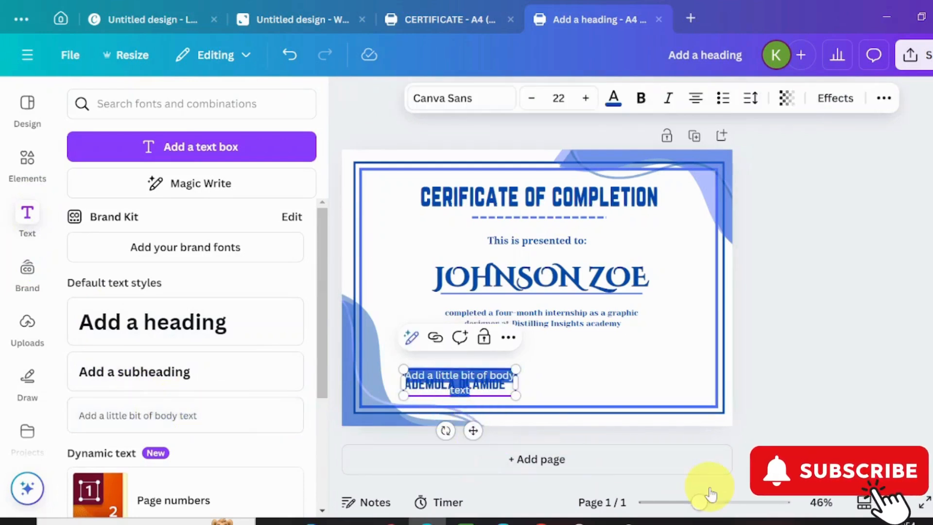
{"action": "type", "text": "Di"}
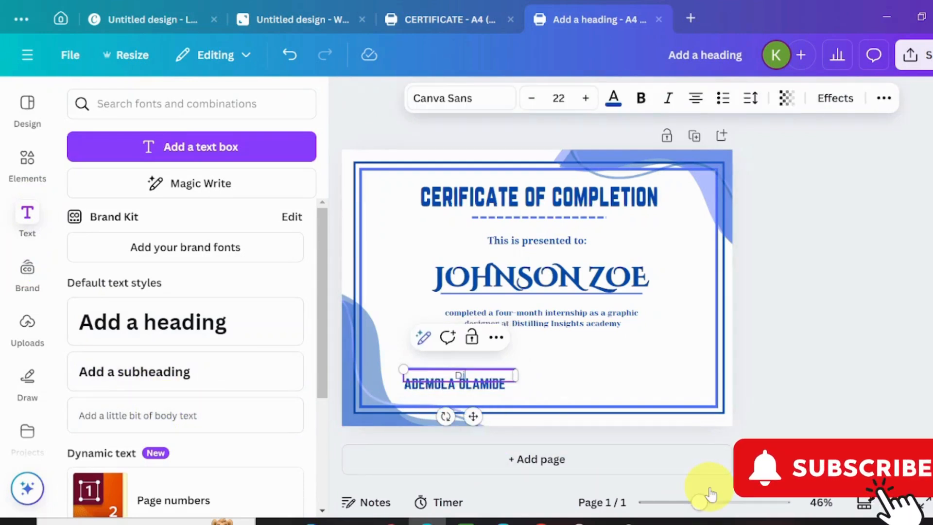
{"action": "type", "text": "rector"}
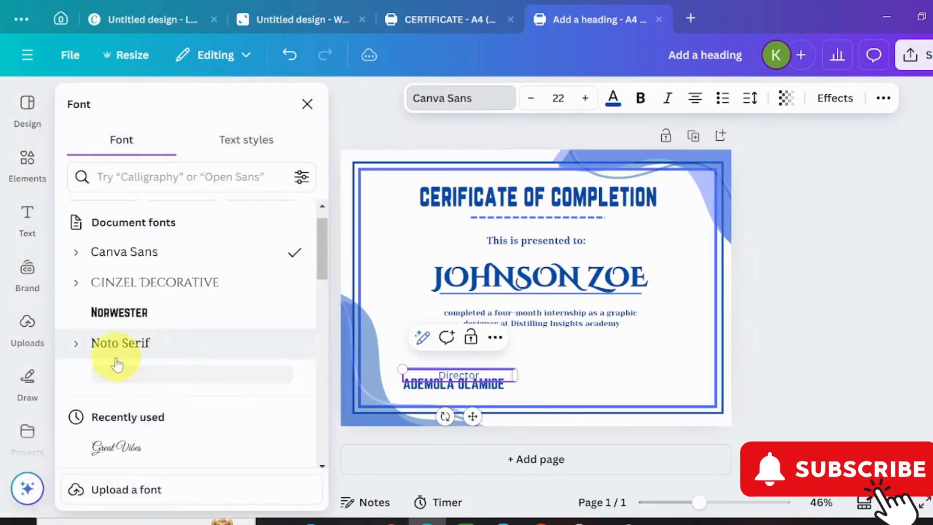
{"action": "left_click", "coordinate": [148, 343]}
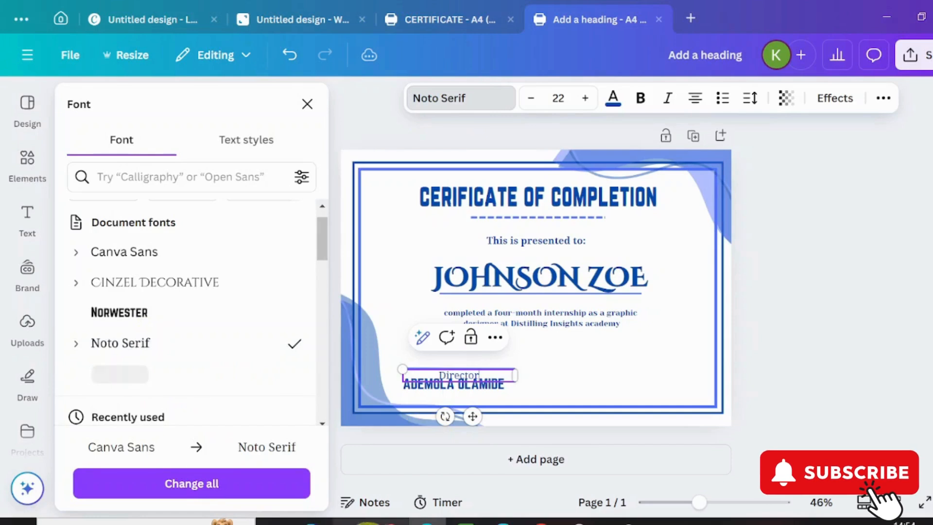
{"action": "left_click_drag", "start_coordinate": [459, 417], "coordinate": [462, 440]}
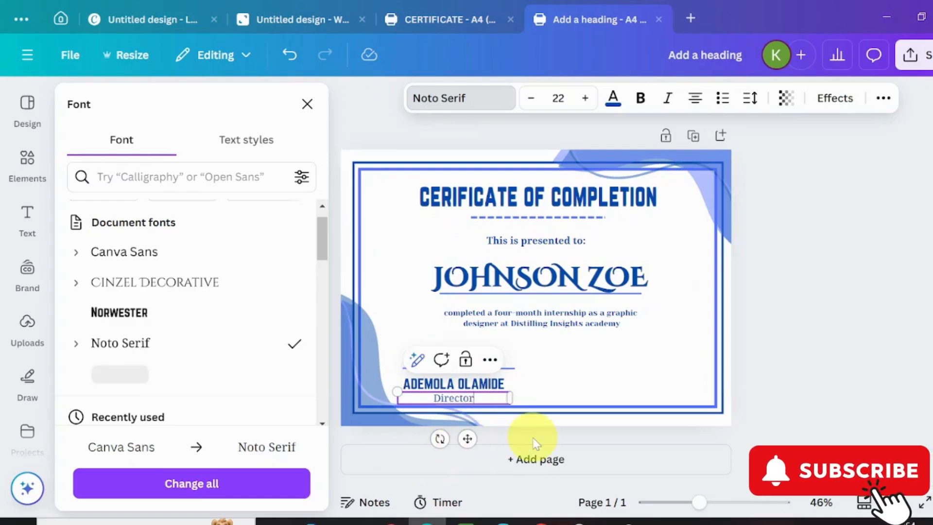
{"action": "left_click", "coordinate": [533, 99]}
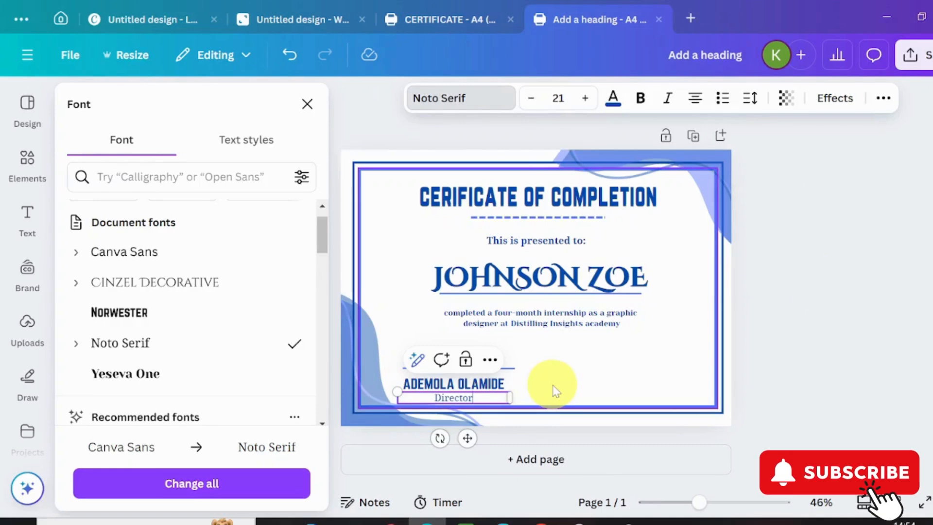
{"action": "left_click", "coordinate": [537, 388]}
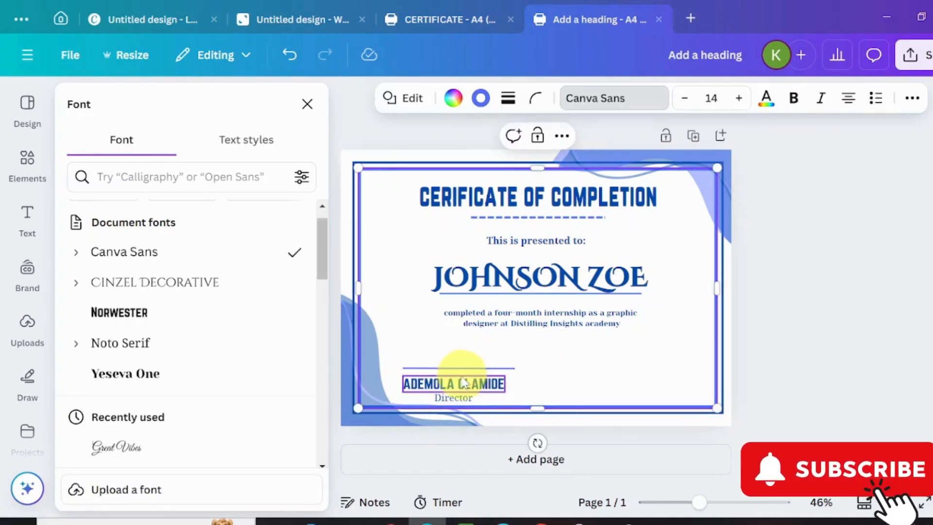
Step: Place a signature line at lower right with a copy of the signatory's name beneath it
{"action": "left_click", "coordinate": [473, 369]}
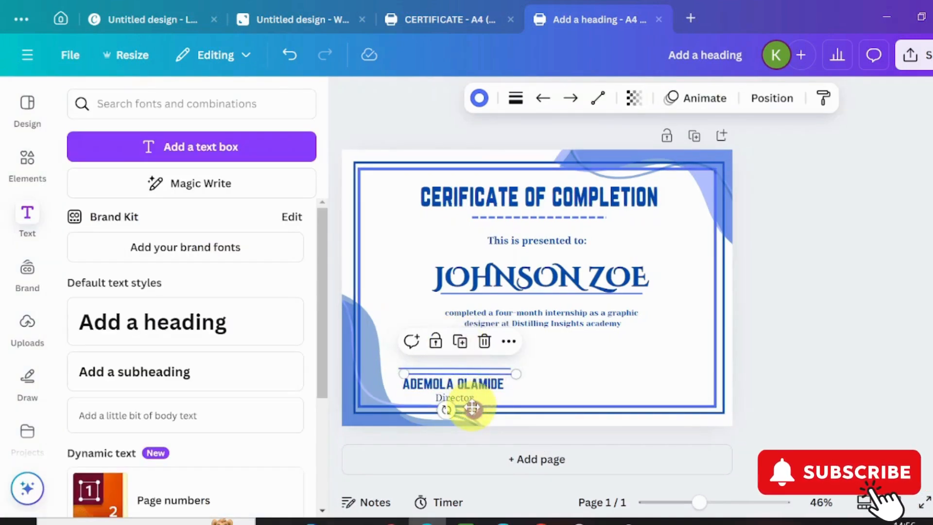
{"action": "left_click_drag", "start_coordinate": [481, 407], "coordinate": [664, 402]}
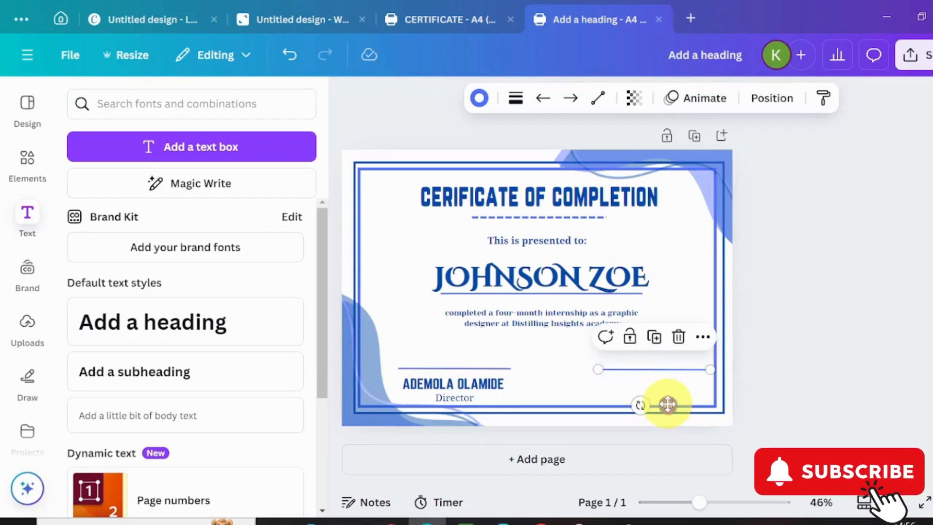
{"action": "left_click", "coordinate": [460, 389]}
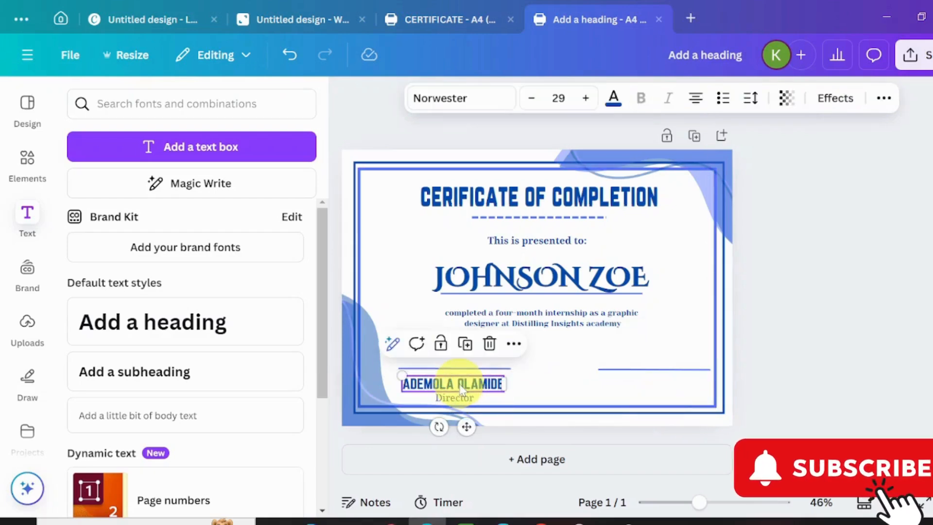
{"action": "left_click", "coordinate": [466, 342]}
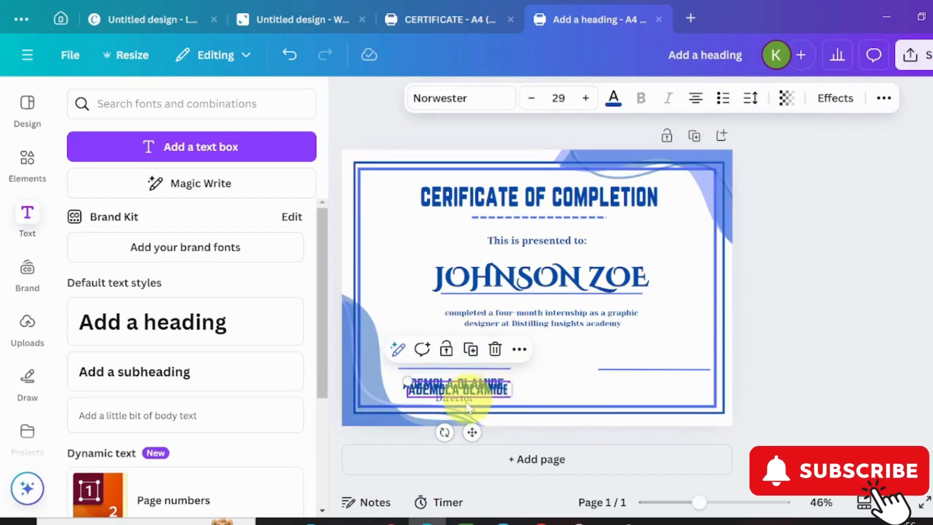
{"action": "left_click_drag", "start_coordinate": [504, 439], "coordinate": [664, 424]}
Step: Duplicate the Director label and place the copy under the right-hand name
{"action": "left_click", "coordinate": [479, 384]}
{"action": "left_click", "coordinate": [461, 407]}
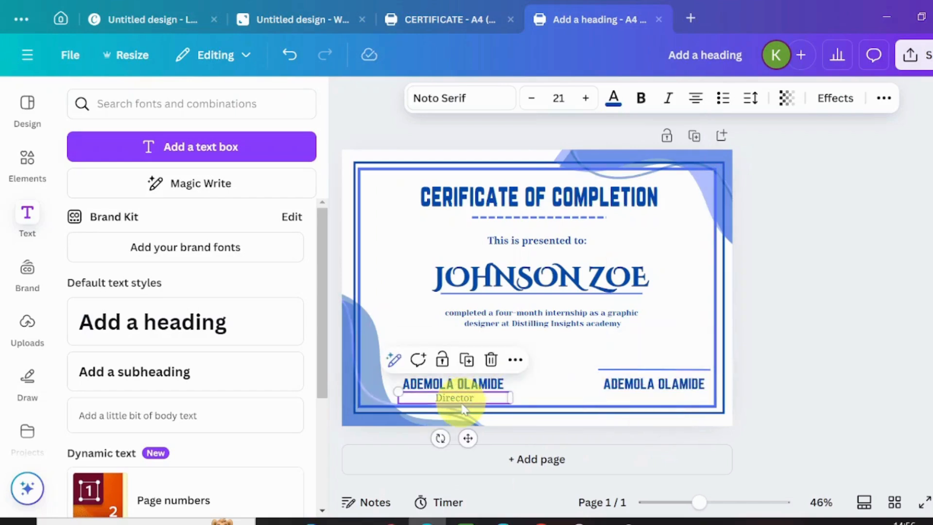
{"action": "left_click", "coordinate": [467, 360]}
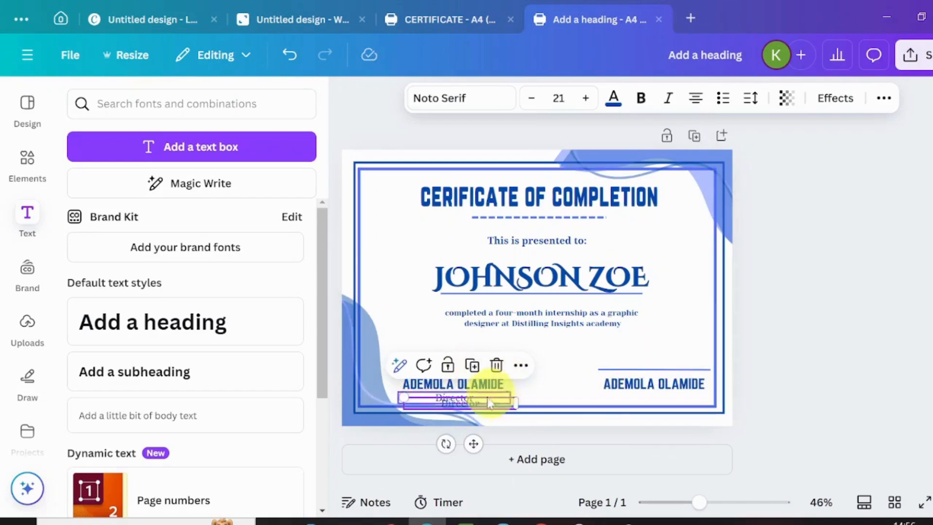
{"action": "mouse_move", "coordinate": [473, 440]}
{"action": "left_mouse_down"}
{"action": "mouse_move", "coordinate": [606, 427]}
{"action": "mouse_move", "coordinate": [673, 432]}
{"action": "left_mouse_up"}
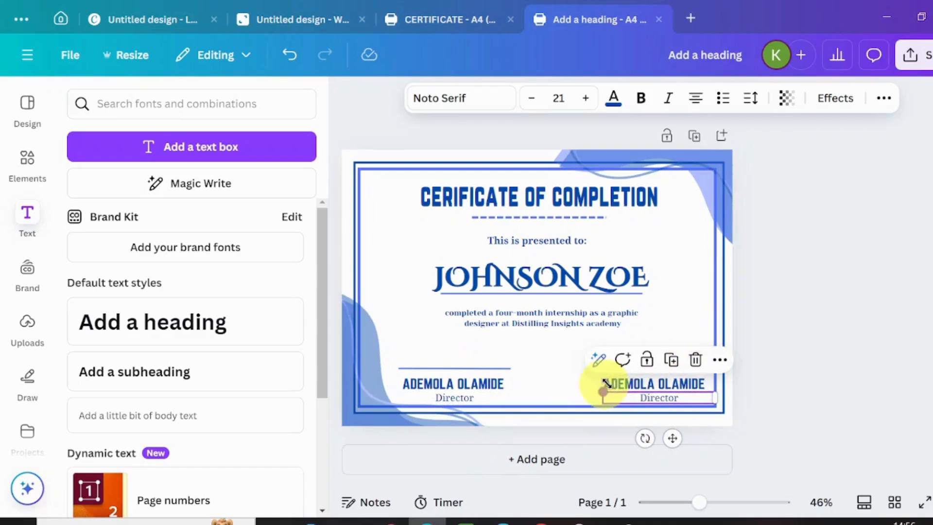
Step: Change the right block to the second signatory's name with the title COORDINATOR
{"action": "double_click", "coordinate": [630, 386]}
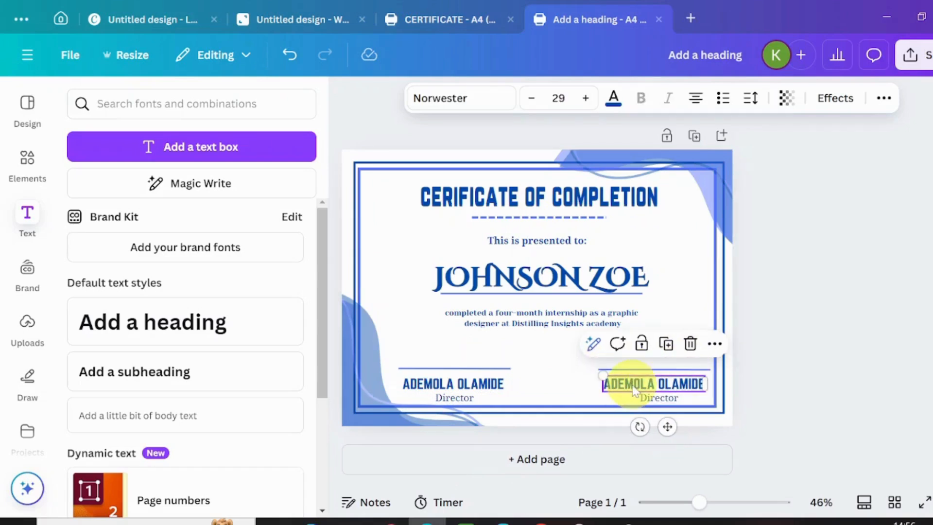
{"action": "double_click", "coordinate": [633, 388]}
{"action": "triple_click", "coordinate": [632, 386]}
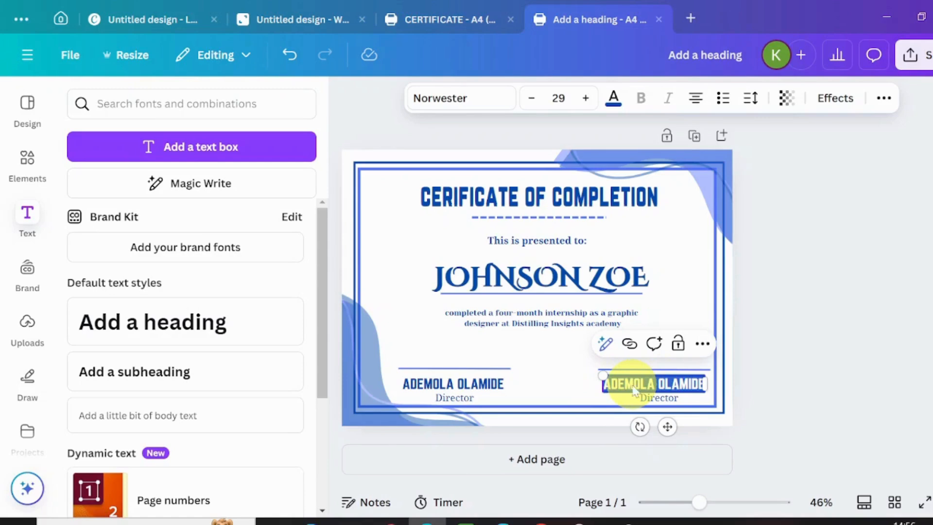
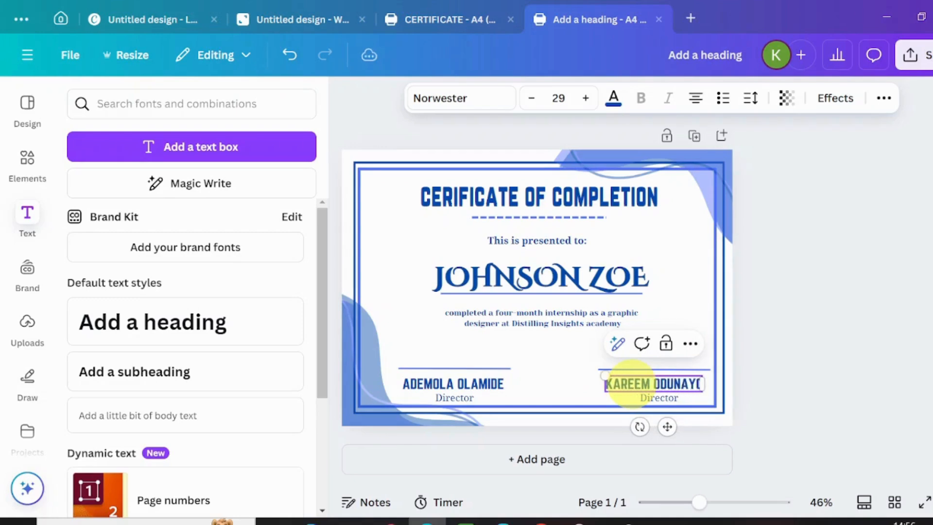
{"action": "left_click", "coordinate": [655, 400]}
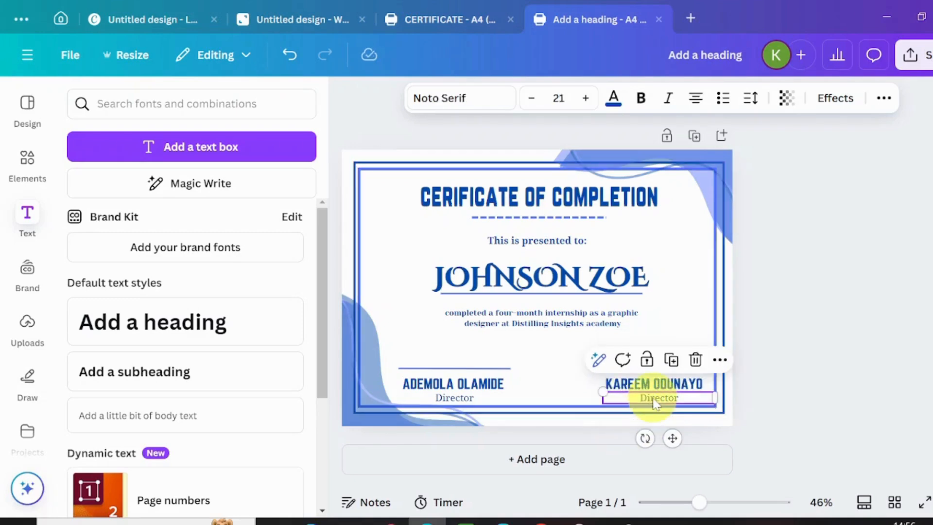
{"action": "left_click", "coordinate": [653, 398]}
{"action": "double_click", "coordinate": [653, 398]}
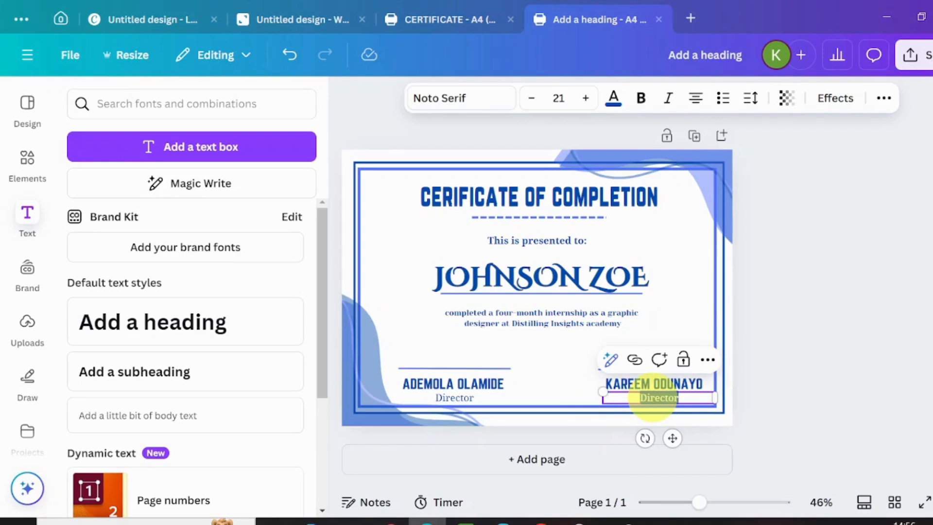
{"action": "type", "text": "C"}
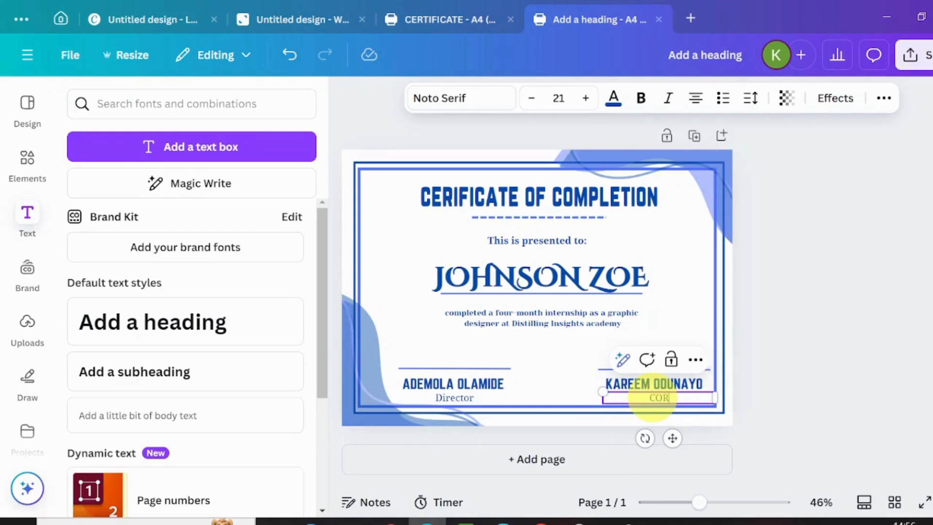
{"action": "type", "text": "OORDINATOR"}
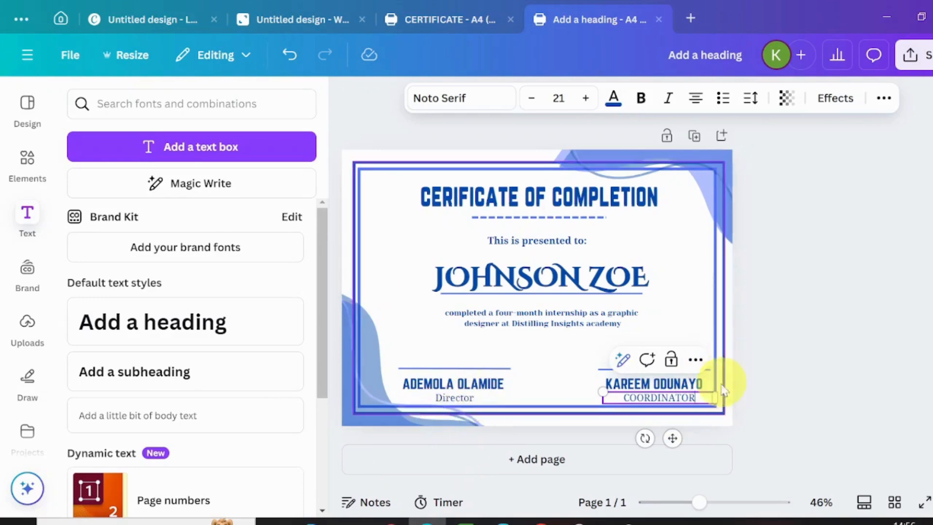
Step: Reduce both the COORDINATOR and Director title font sizes to 19
{"action": "left_click", "coordinate": [528, 99]}
{"action": "left_click", "coordinate": [525, 104]}
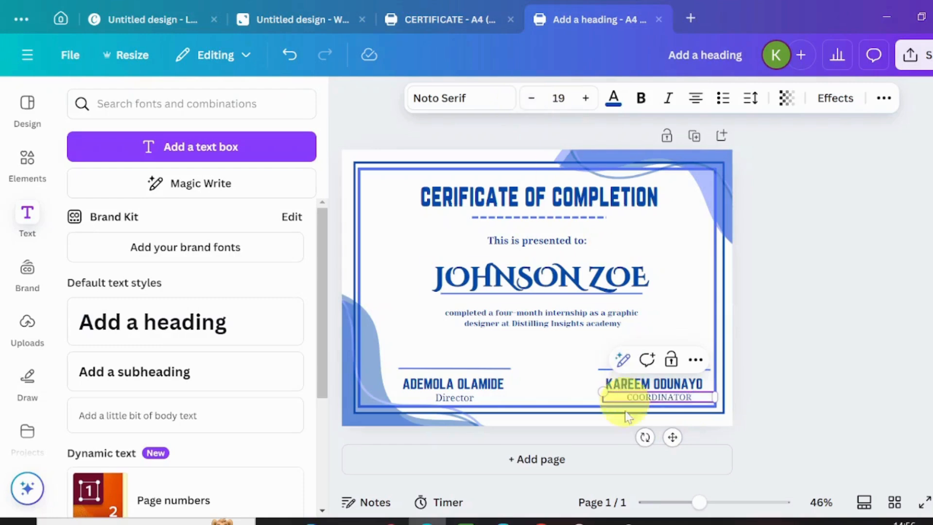
{"action": "left_click", "coordinate": [443, 398]}
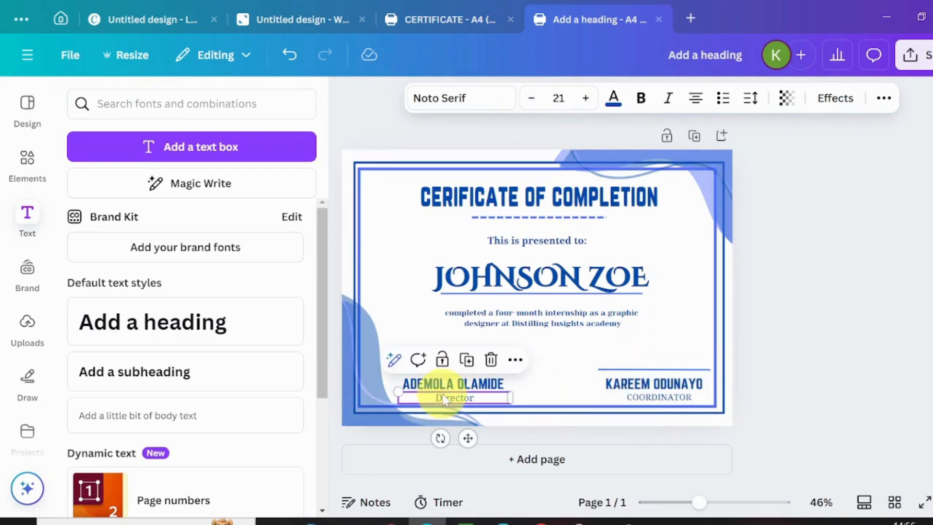
{"action": "left_click", "coordinate": [525, 111]}
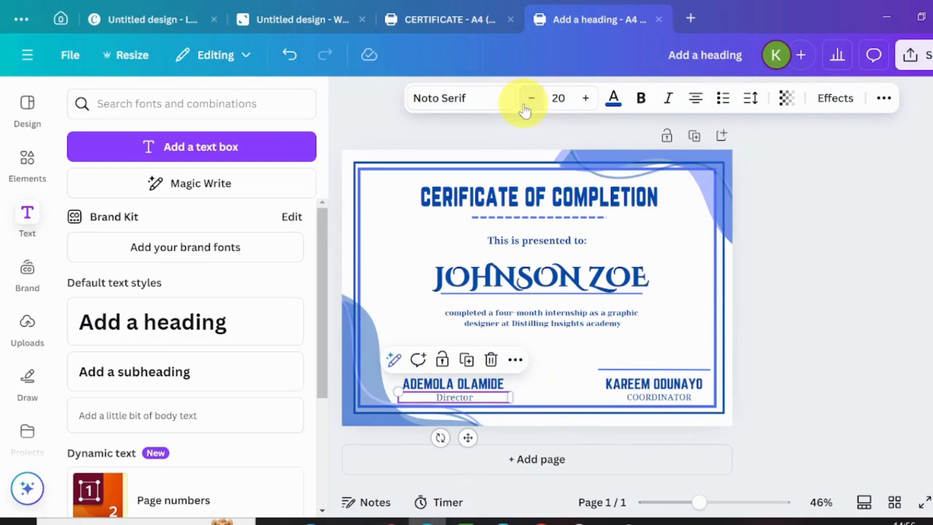
{"action": "left_click", "coordinate": [525, 111]}
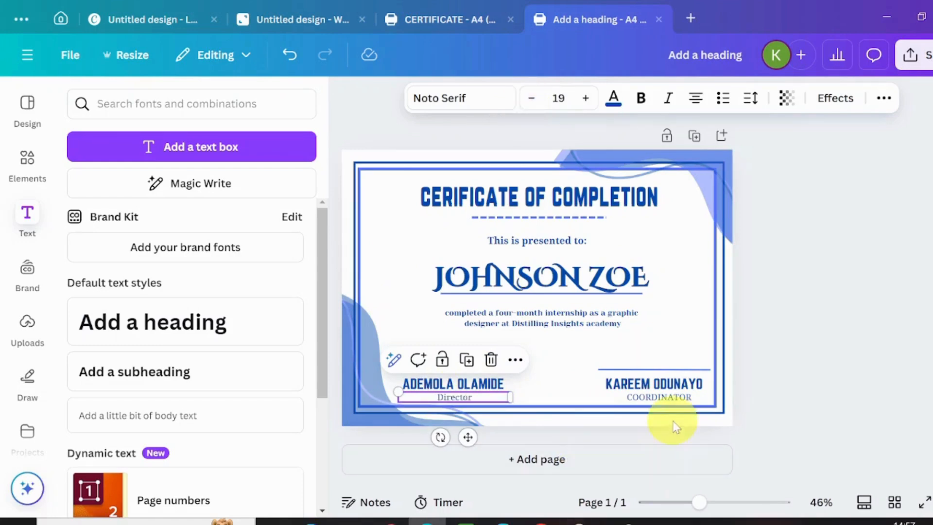
{"action": "left_click", "coordinate": [671, 305]}
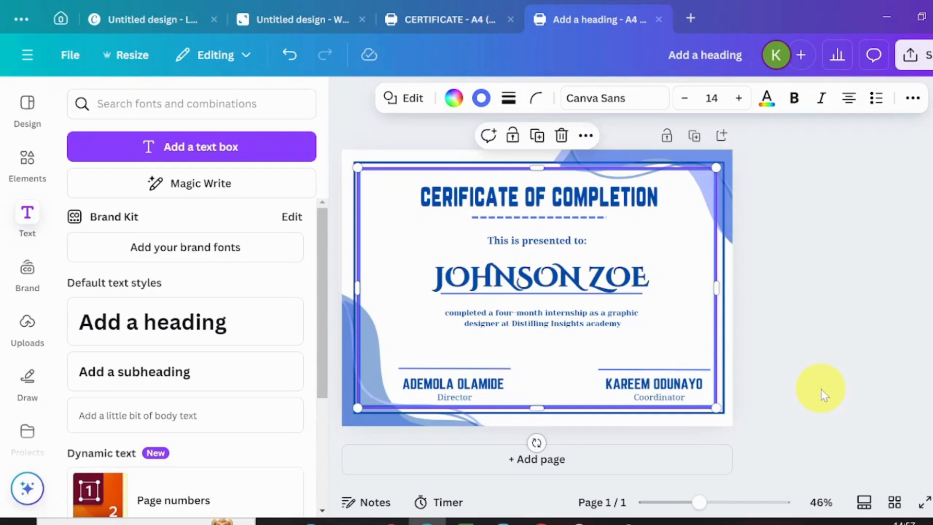
Step: Add the shield frame from an Elements search for 'badge and seal icon'
{"action": "left_click", "coordinate": [797, 348]}
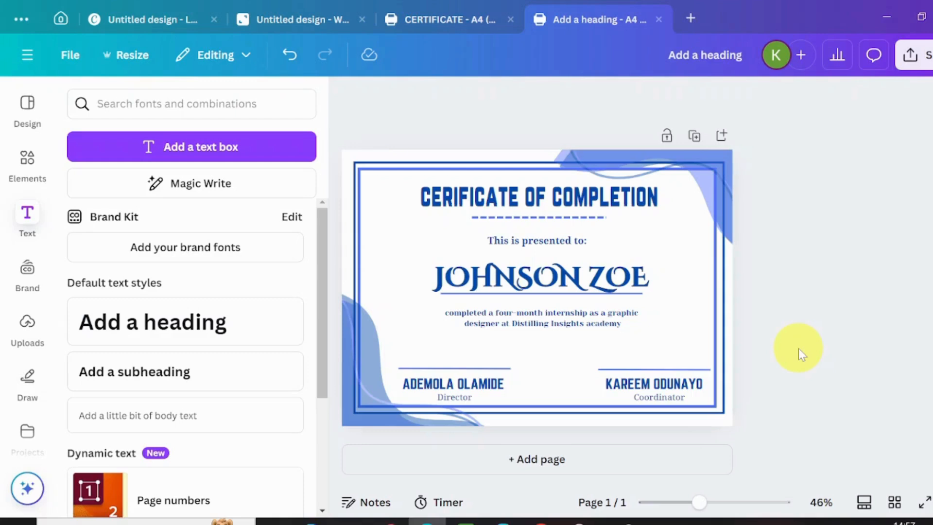
{"action": "left_click", "coordinate": [29, 175]}
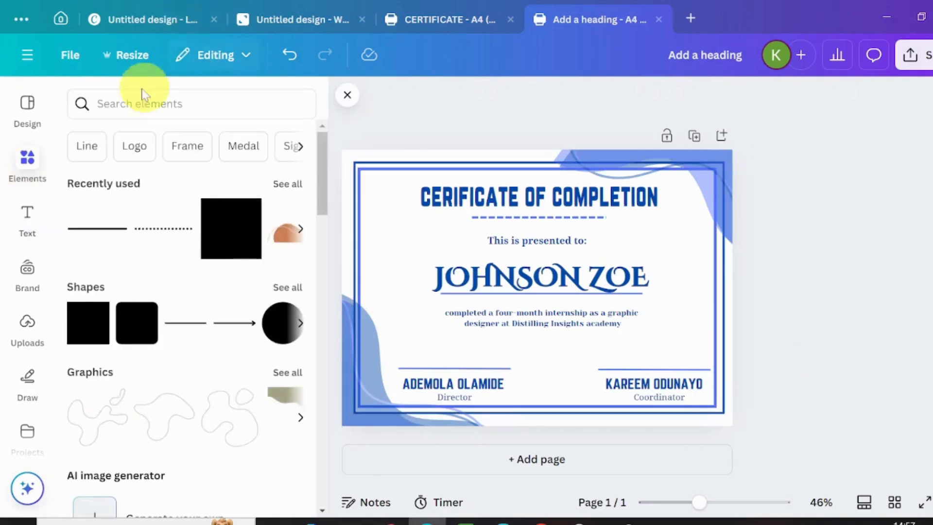
{"action": "left_click", "coordinate": [119, 104]}
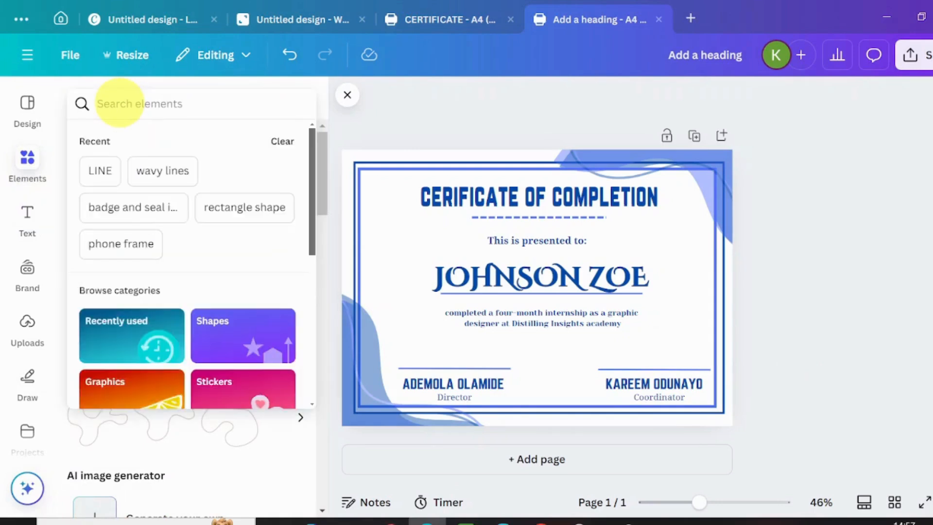
{"action": "left_click", "coordinate": [128, 216]}
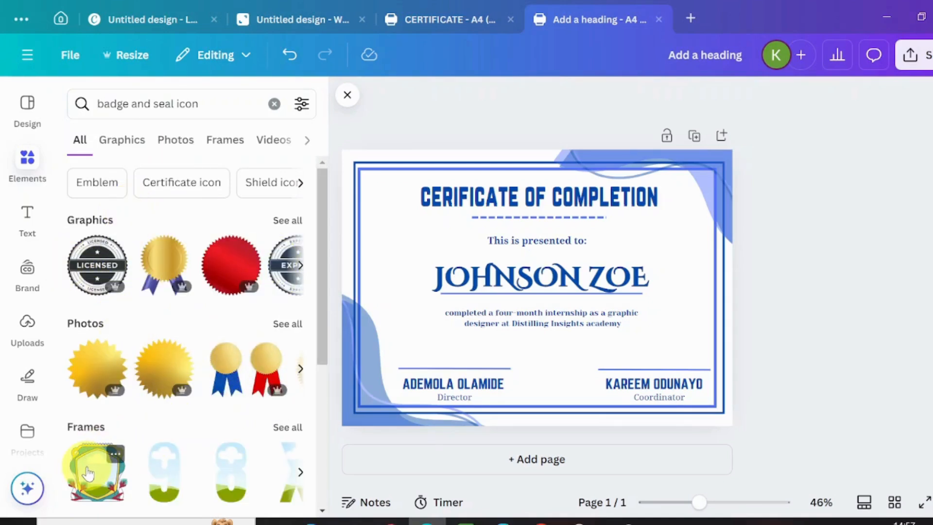
{"action": "left_click", "coordinate": [88, 473]}
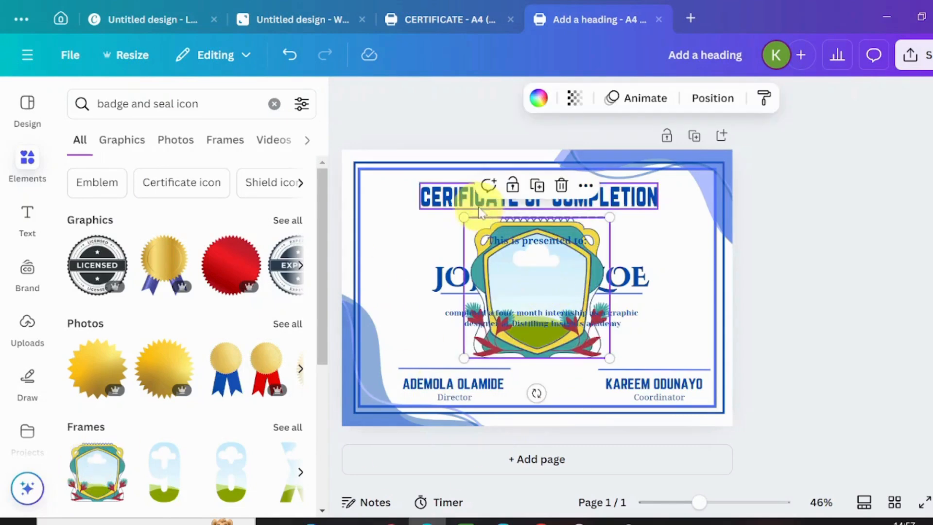
Step: Shrink the shield frame and centre it between the two signature blocks
{"action": "left_click_drag", "start_coordinate": [458, 216], "coordinate": [538, 329]}
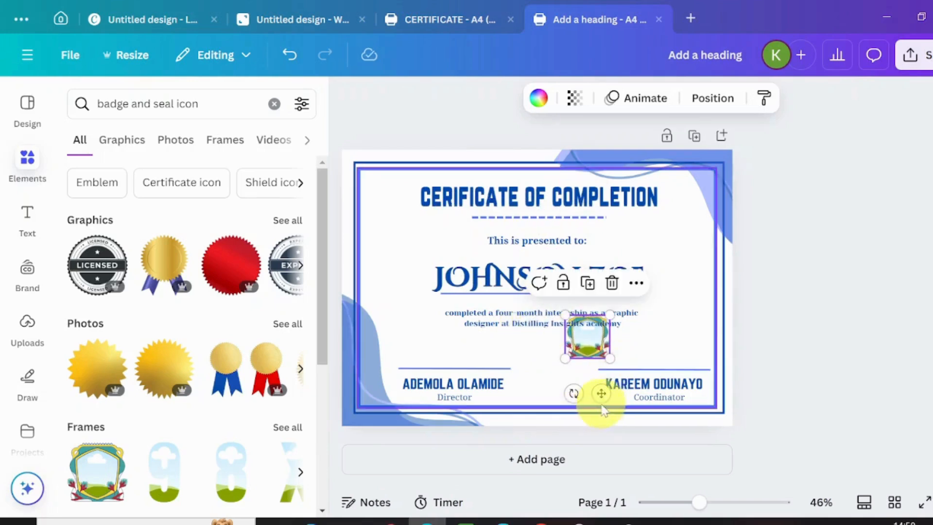
{"action": "left_click_drag", "start_coordinate": [604, 397], "coordinate": [572, 434]}
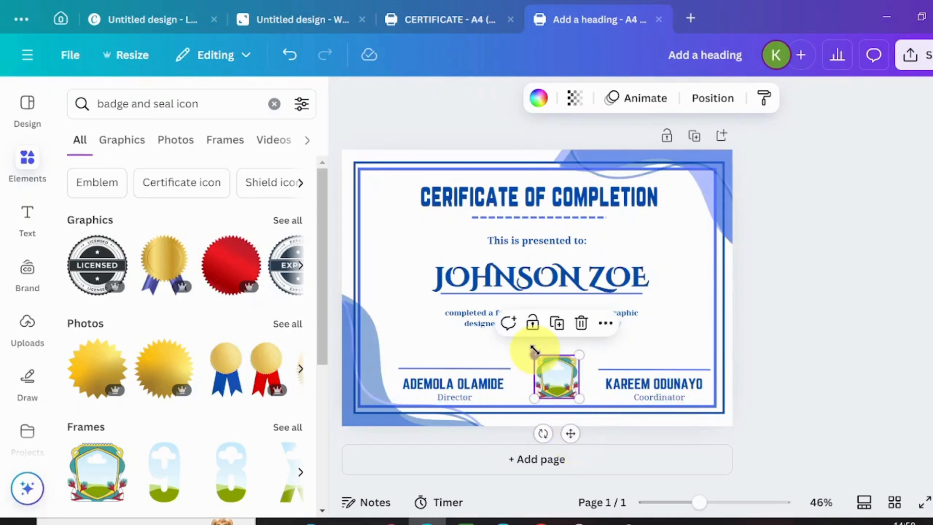
{"action": "left_click_drag", "start_coordinate": [535, 355], "coordinate": [541, 364]}
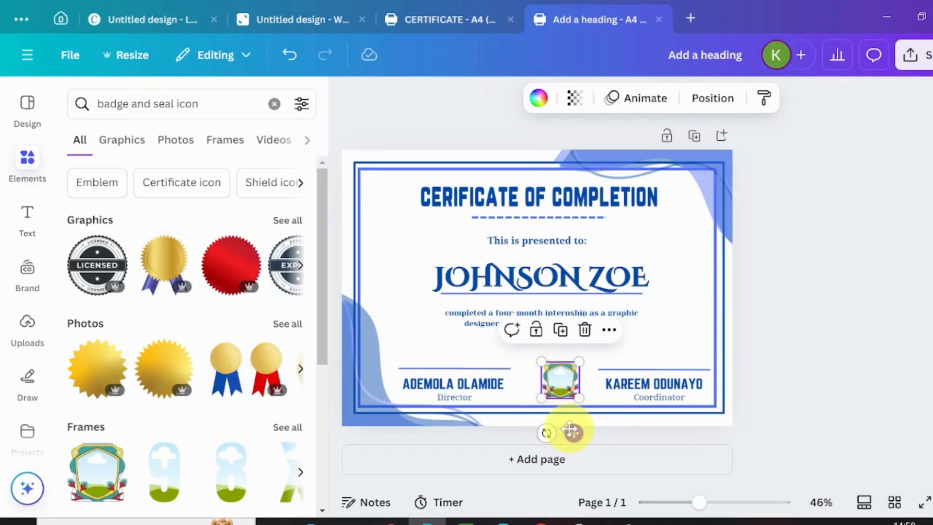
{"action": "left_click_drag", "start_coordinate": [572, 431], "coordinate": [569, 433]}
{"action": "left_click", "coordinate": [17, 285]}
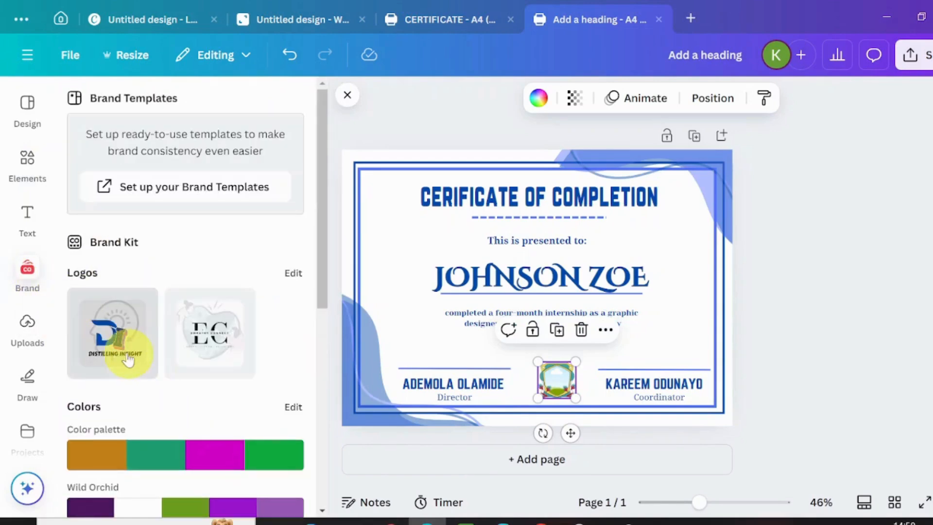
Step: Drop the Distilling Insight brand-kit logo into the shield badge frame
{"action": "left_click", "coordinate": [129, 355]}
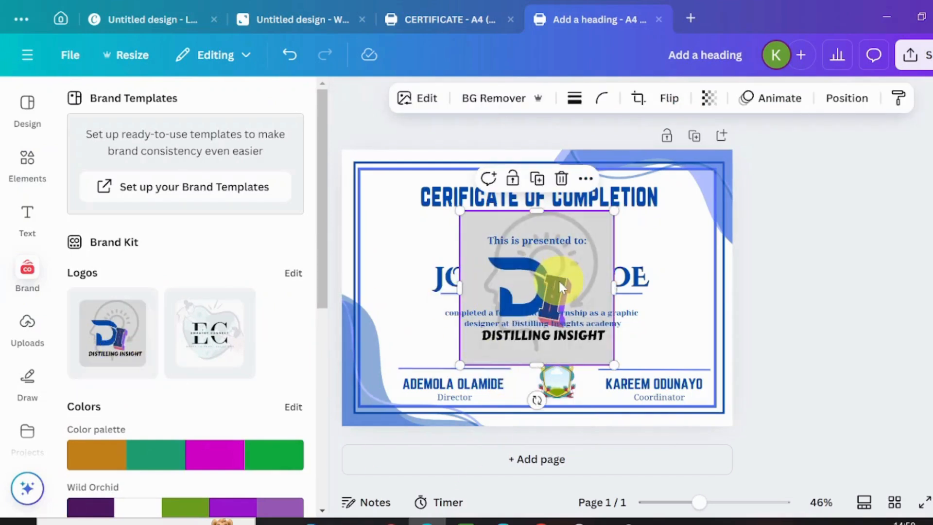
{"action": "mouse_move", "coordinate": [559, 278]}
{"action": "left_mouse_down"}
{"action": "mouse_move", "coordinate": [559, 386]}
{"action": "mouse_move", "coordinate": [556, 379]}
{"action": "left_mouse_up"}
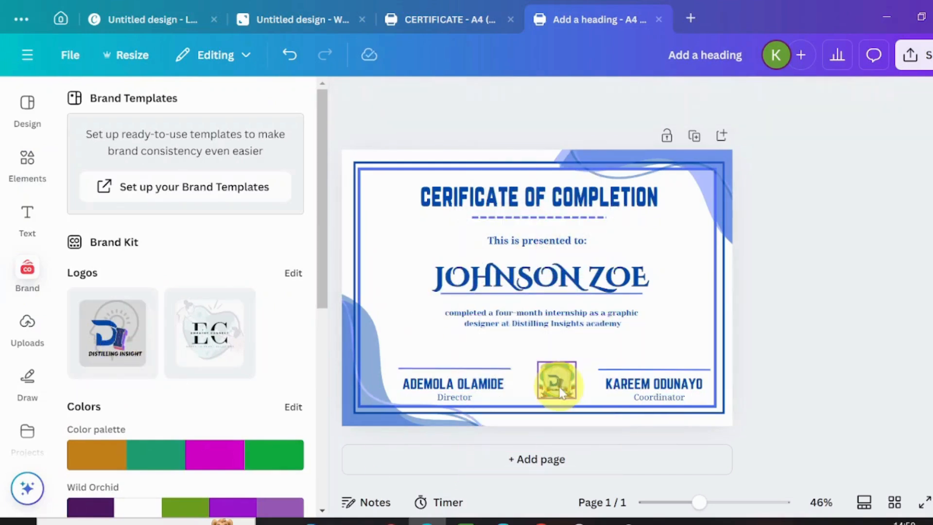